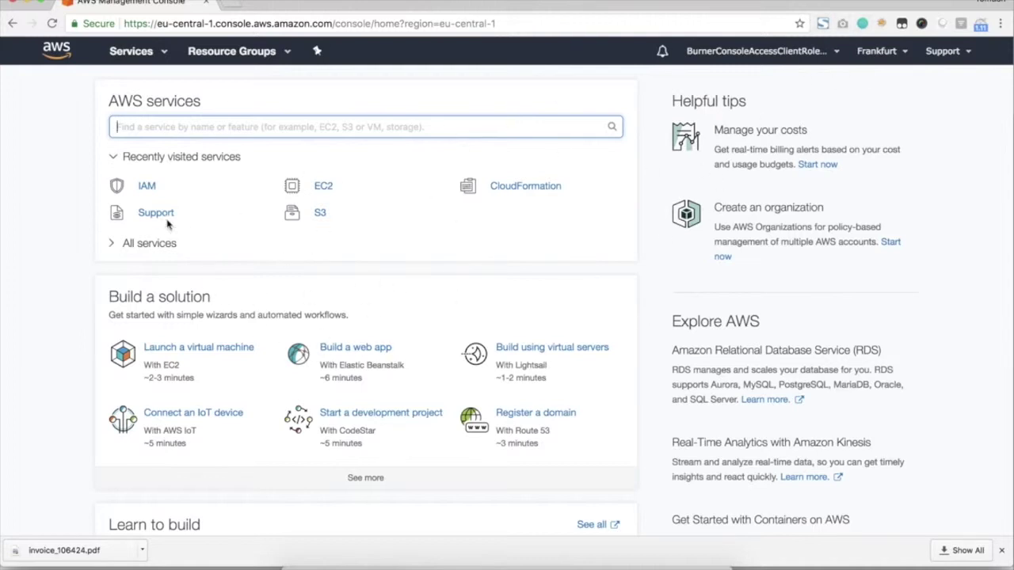
# Find Service Catalog by searching 'catalog' in the services box and get started.
pyautogui.write('ser')
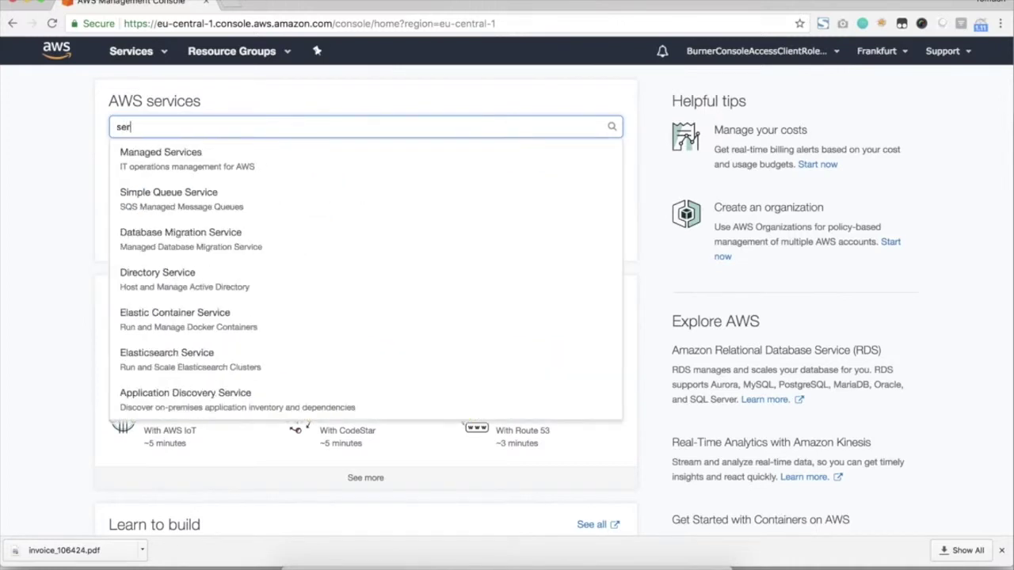
pyautogui.write('v')
pyautogui.press('BackSpace')
pyautogui.press('BackSpace')
pyautogui.press('BackSpace')
pyautogui.press('BackSpace')
pyautogui.write('cata')
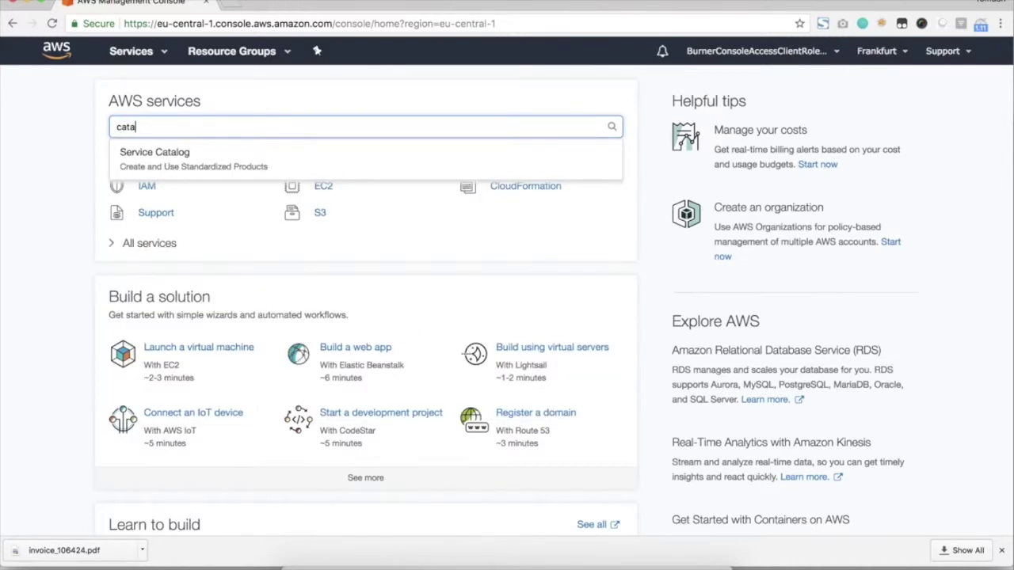
pyautogui.click(198, 161)
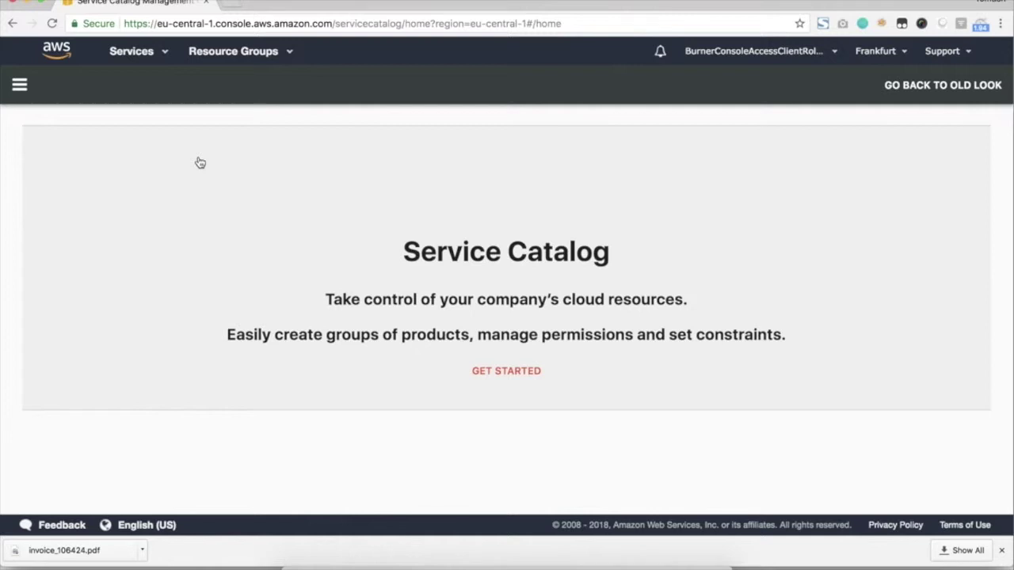
pyautogui.click(506, 372)
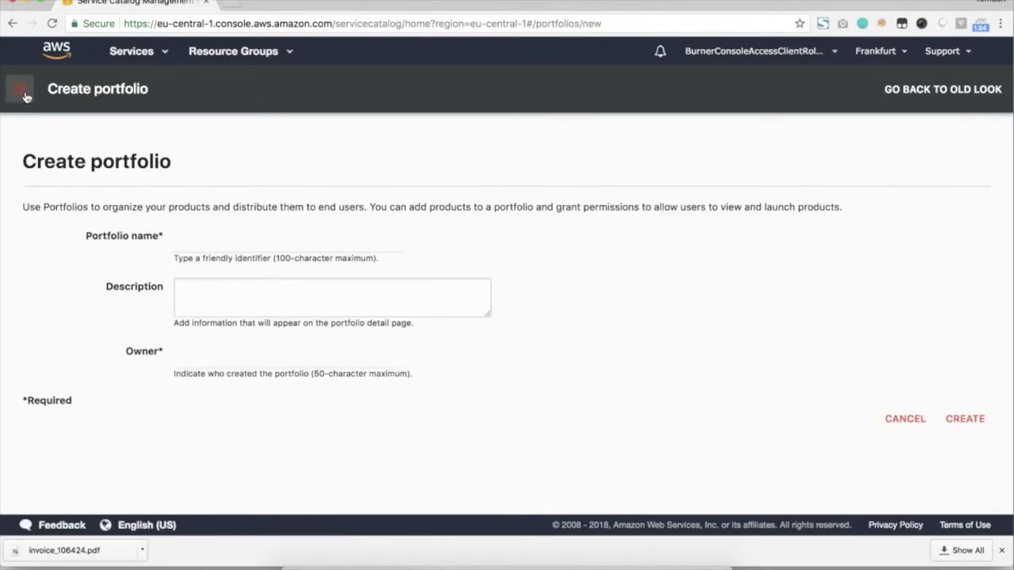
# Visit the Products list, then the empty Portfolios list, through the navigation menu.
pyautogui.click(19, 90)
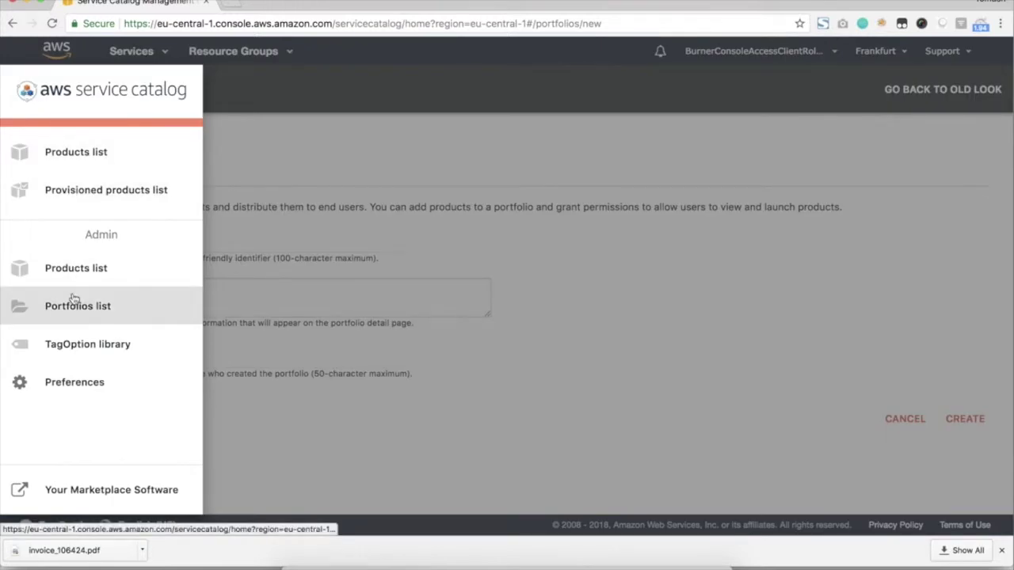
pyautogui.click(83, 161)
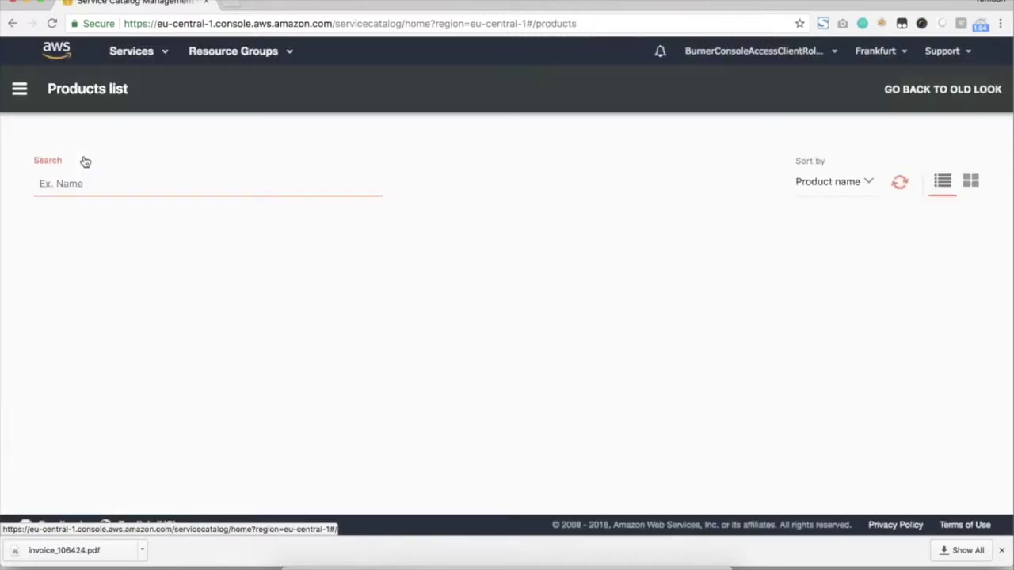
pyautogui.click(22, 90)
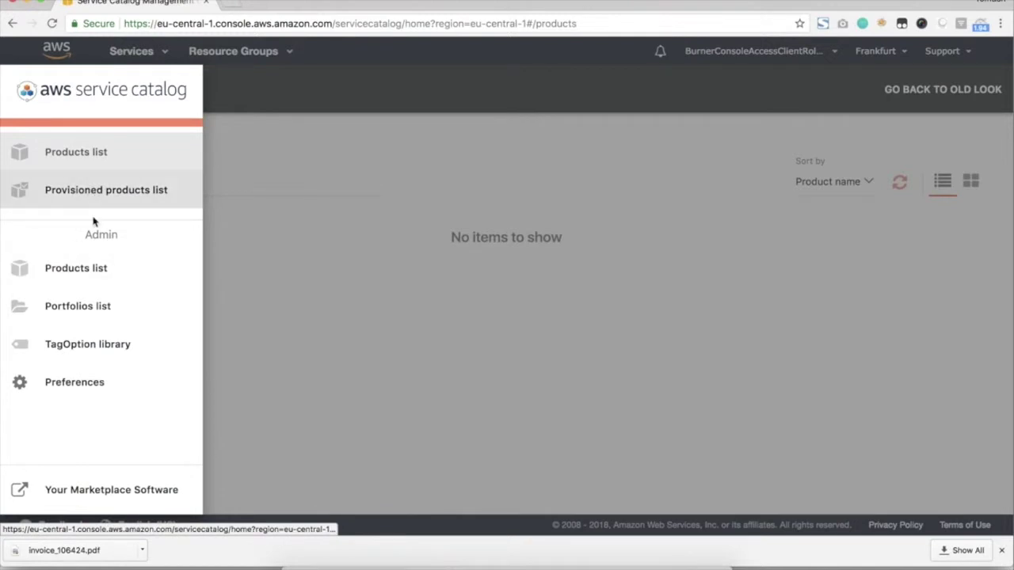
pyautogui.click(88, 306)
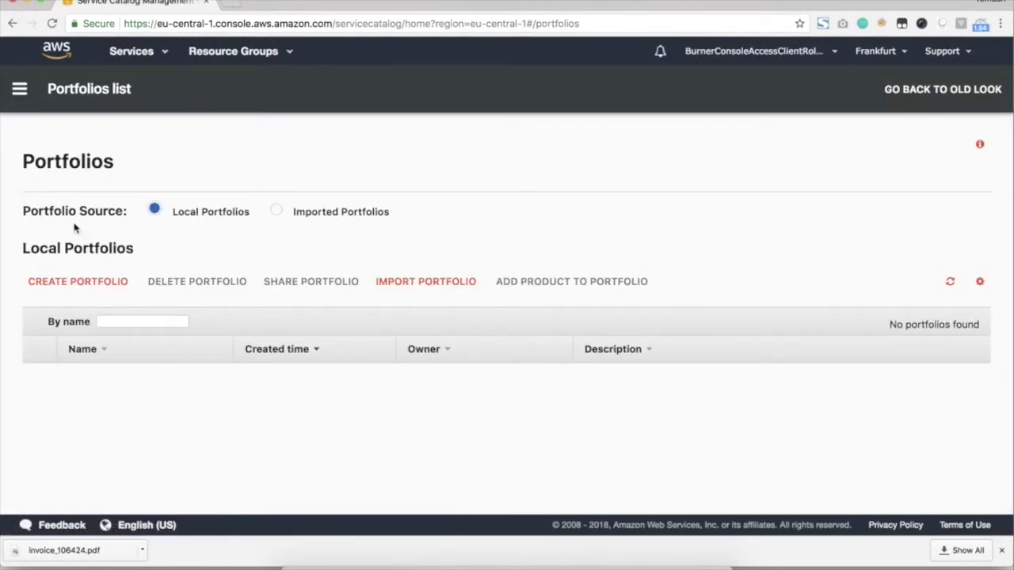
pyautogui.click(20, 88)
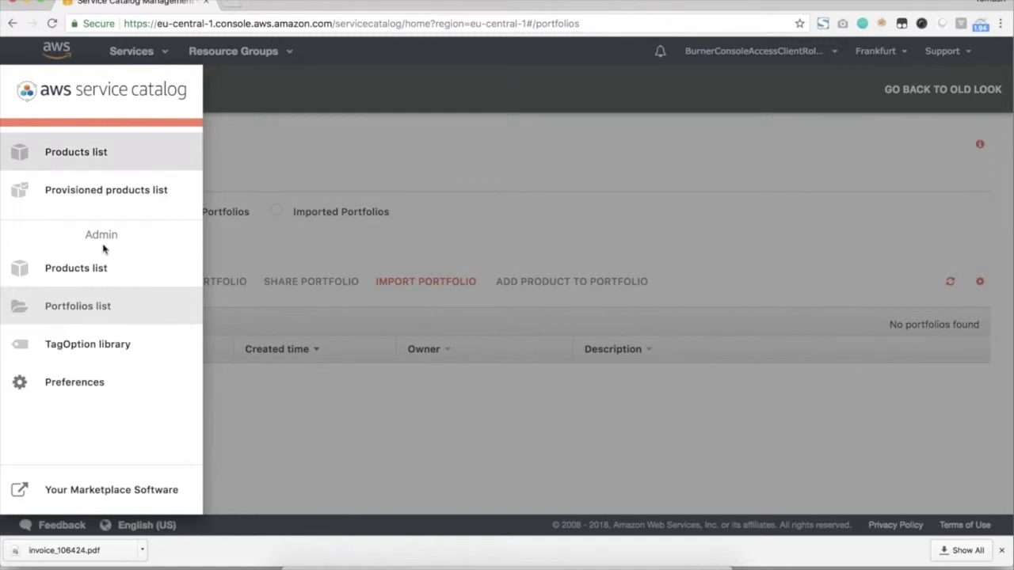
# In Preferences, upload the logo from page/images, set accent colour #009df3, and apply.
pyautogui.click(87, 384)
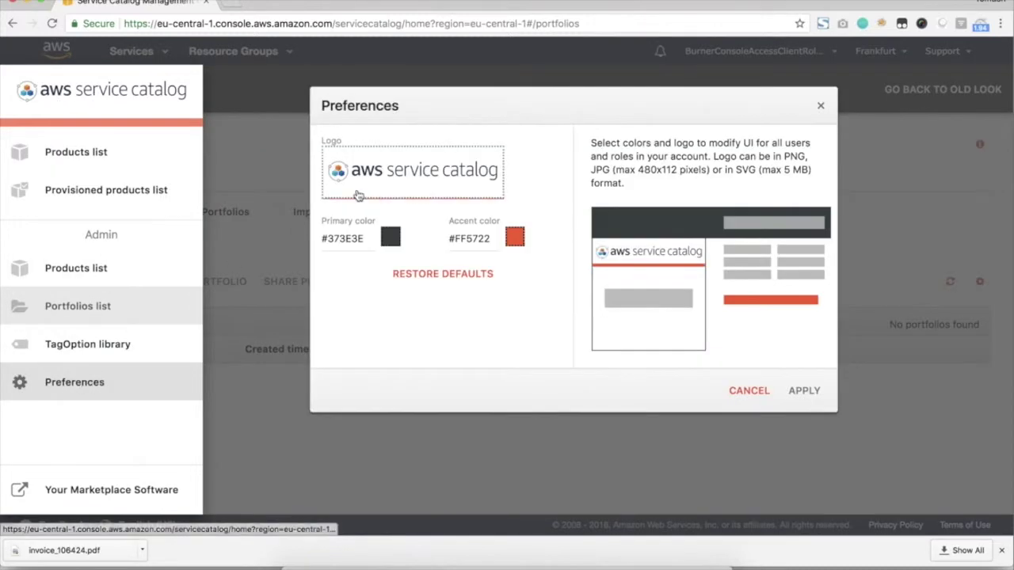
pyautogui.click(379, 178)
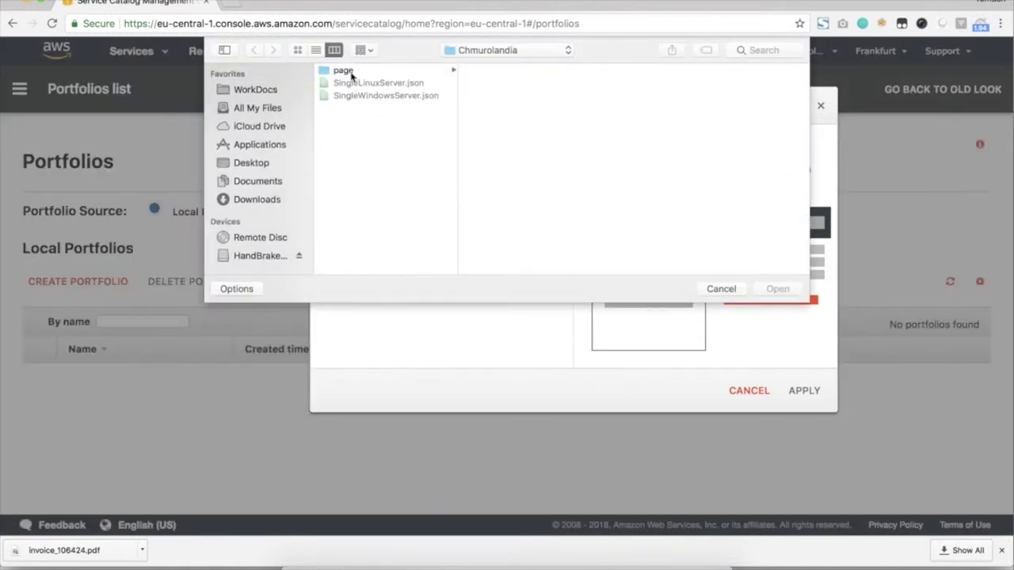
pyautogui.click(352, 73)
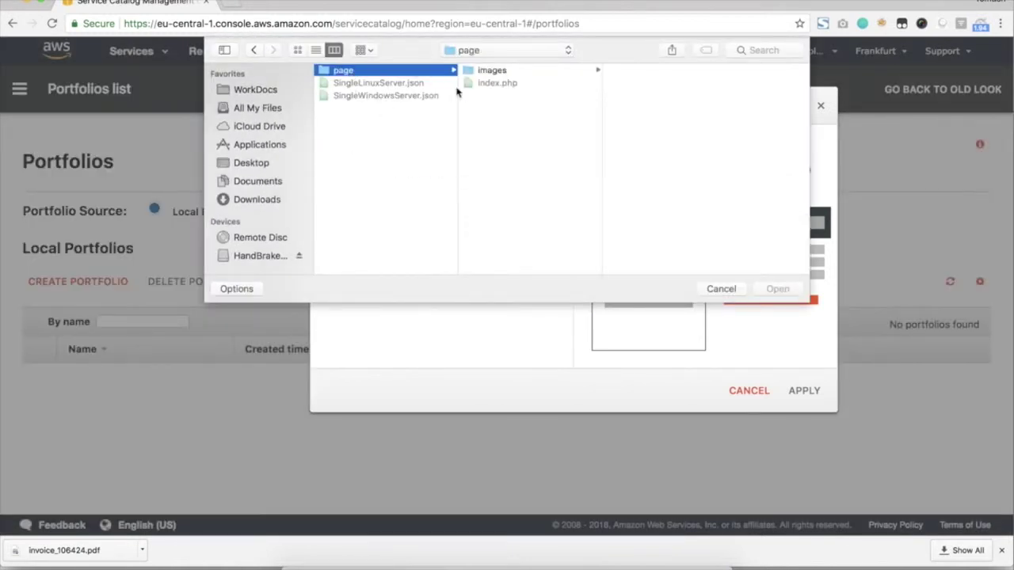
pyautogui.click(481, 73)
pyautogui.doubleClick(628, 70)
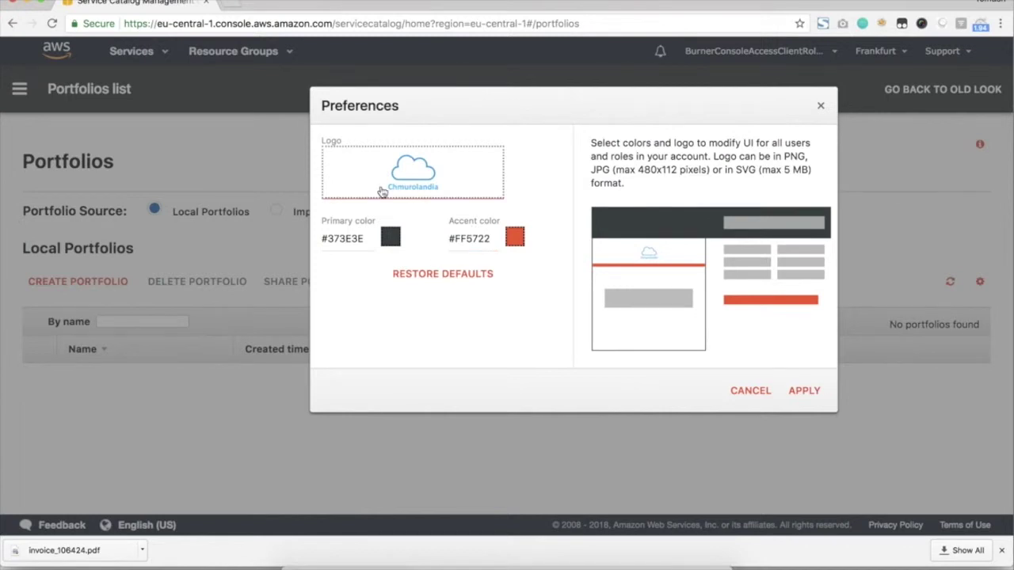
pyautogui.click(514, 238)
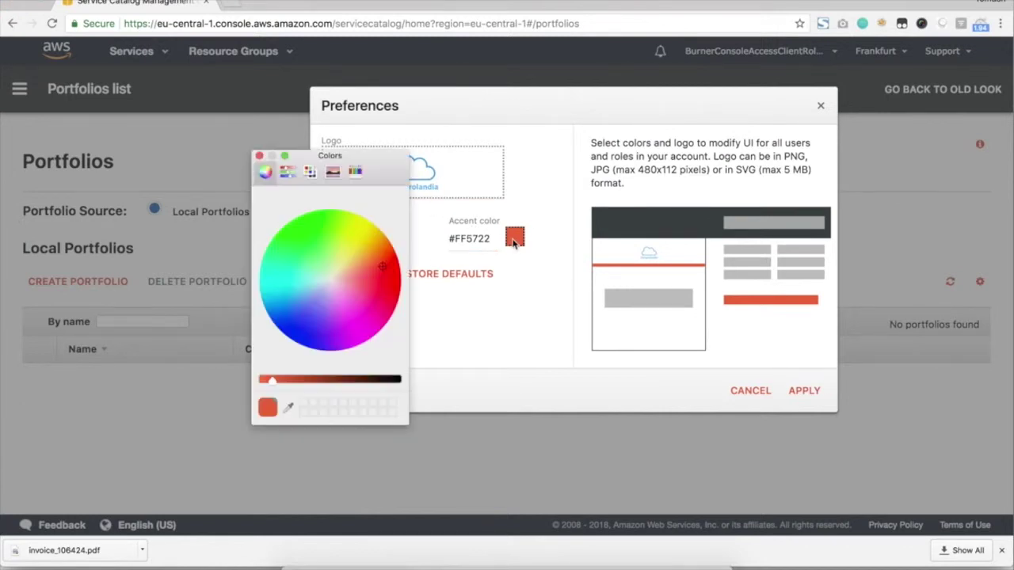
pyautogui.moveTo(277, 309); pyautogui.dragTo(285, 305)
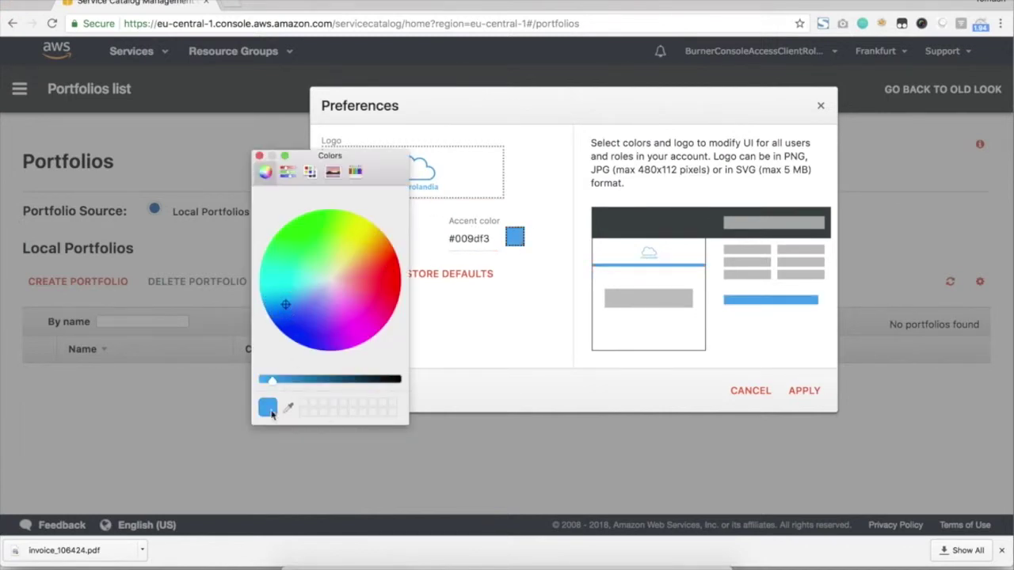
pyautogui.click(259, 156)
pyautogui.click(806, 391)
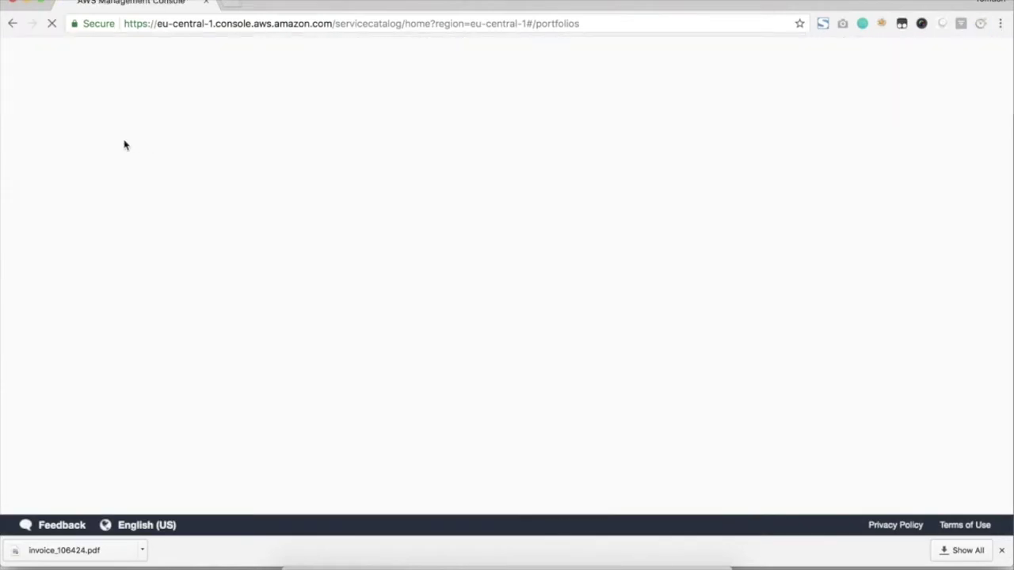
# Open the Admin Products list from the navigation menu.
pyautogui.click(20, 89)
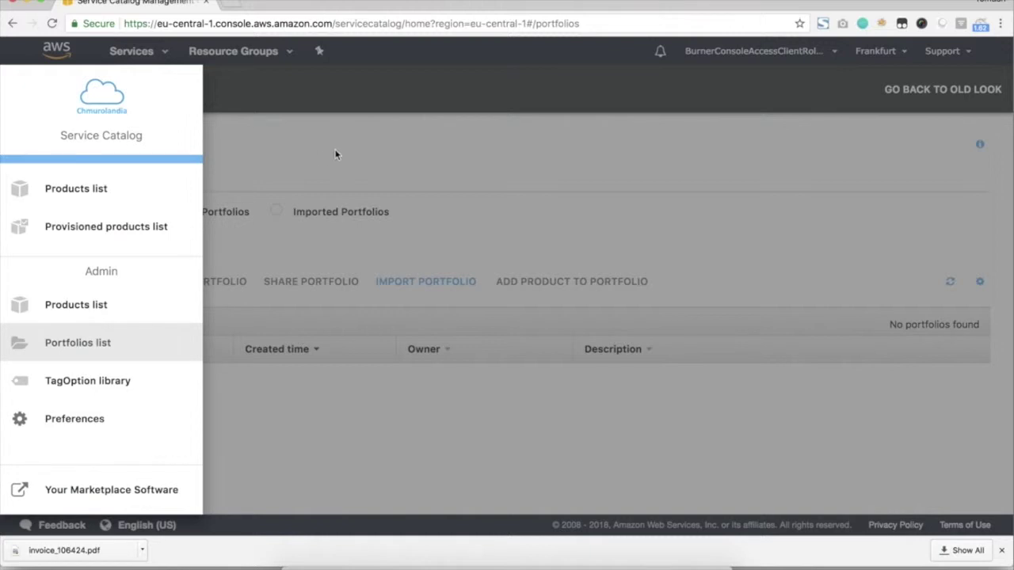
pyautogui.click(367, 178)
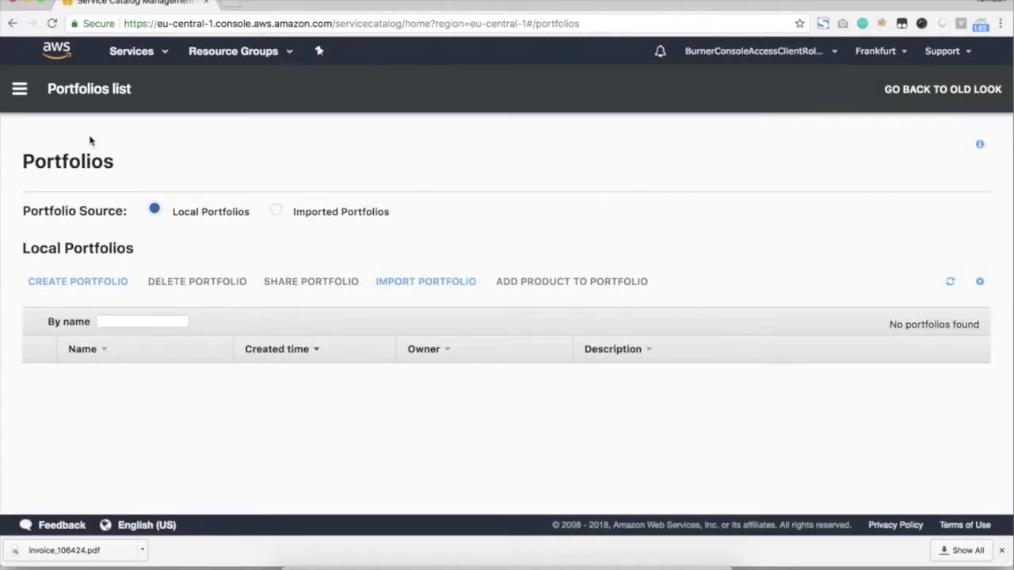
pyautogui.click(21, 88)
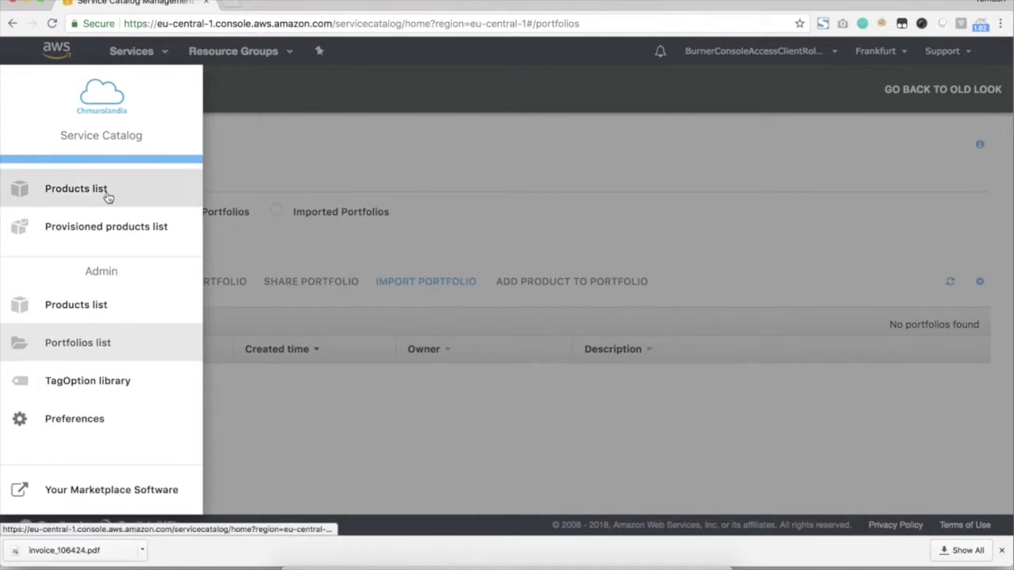
pyautogui.click(110, 312)
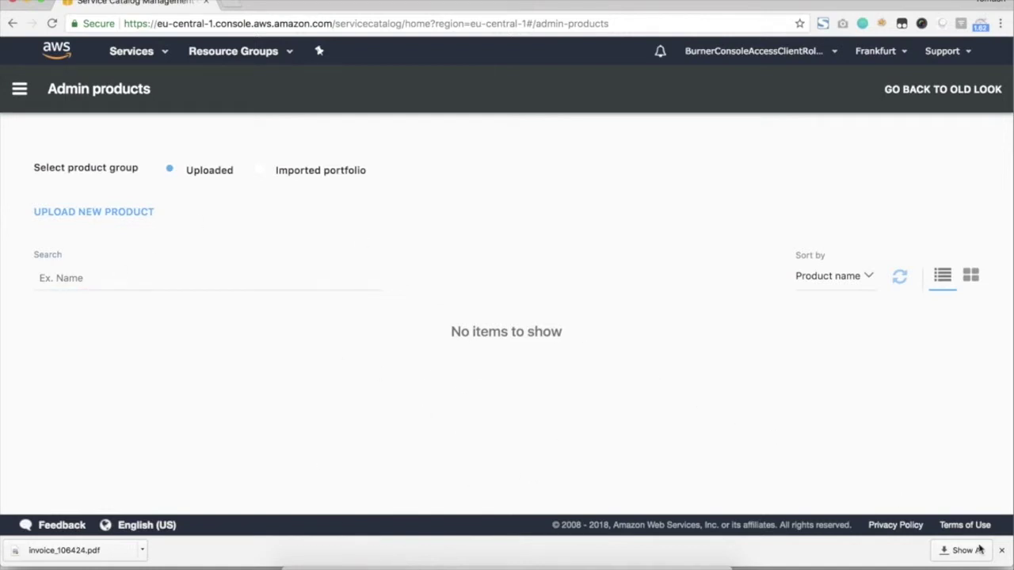
# Open the Chmurolandia folder in List view and open SingleLinuxServer.json in Atom.
pyautogui.moveTo(1013, 569)
pyautogui.doubleClick(70, 163)
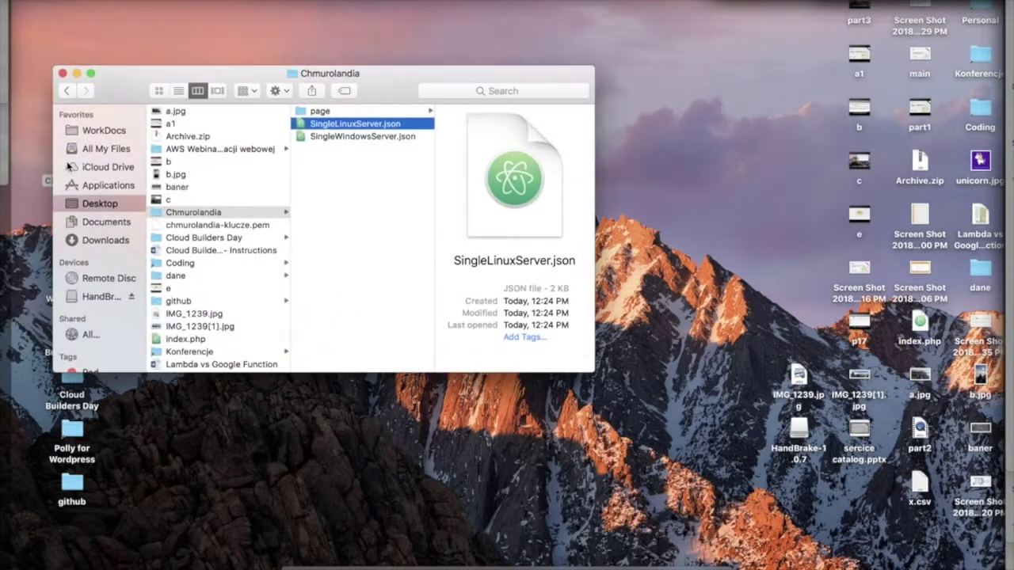
pyautogui.click(355, 151)
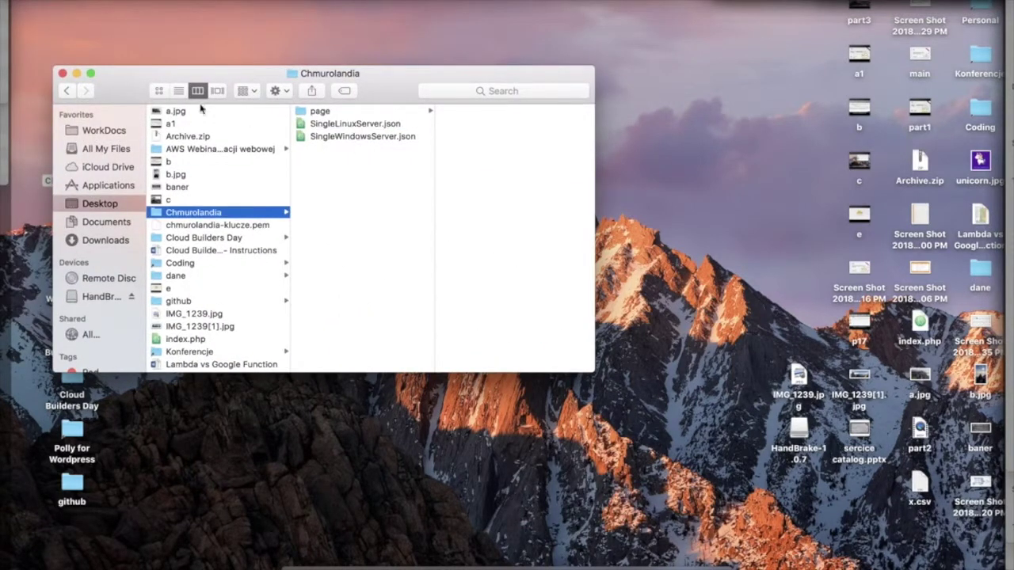
pyautogui.click(179, 92)
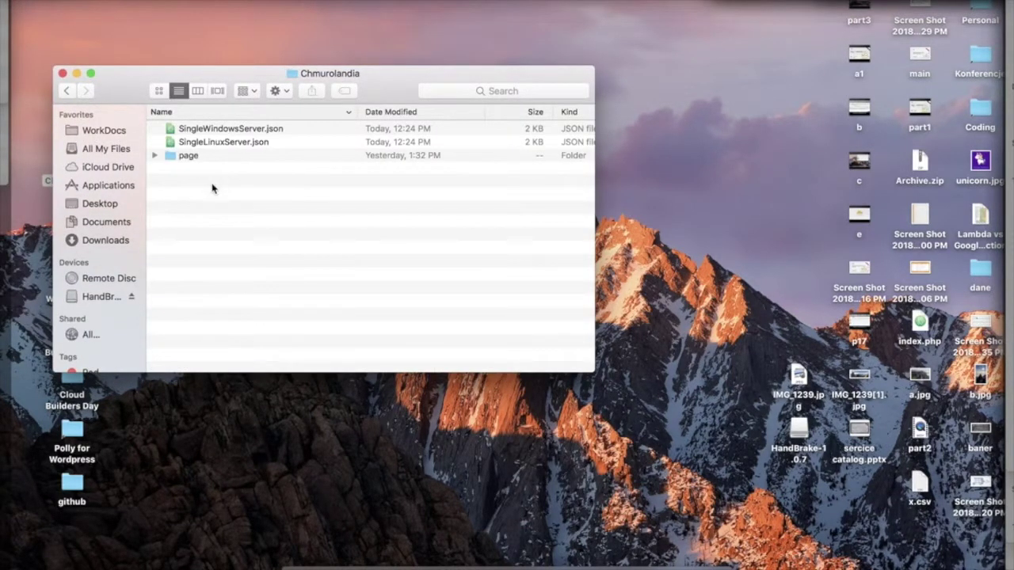
pyautogui.click(208, 147)
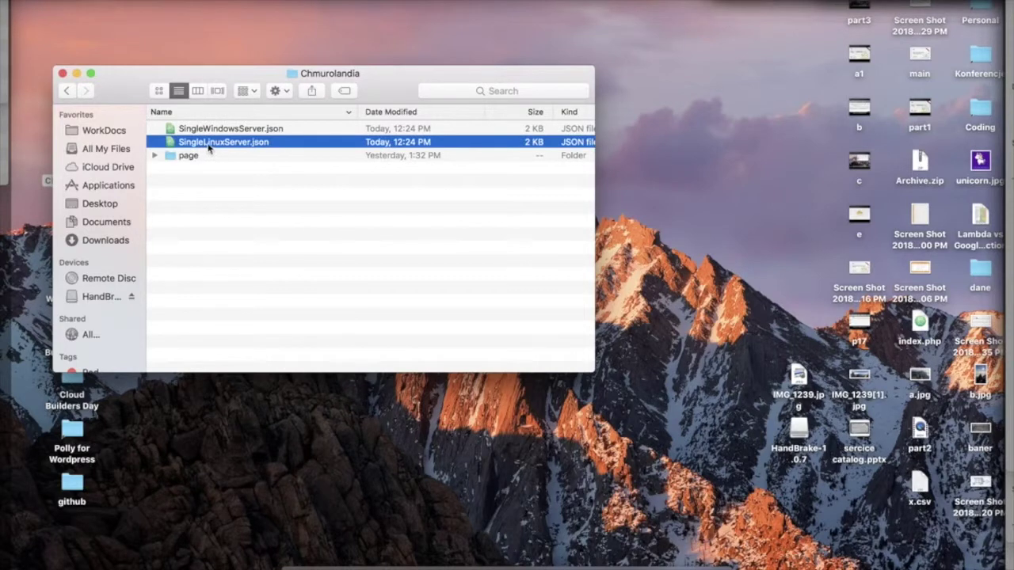
pyautogui.click(230, 130)
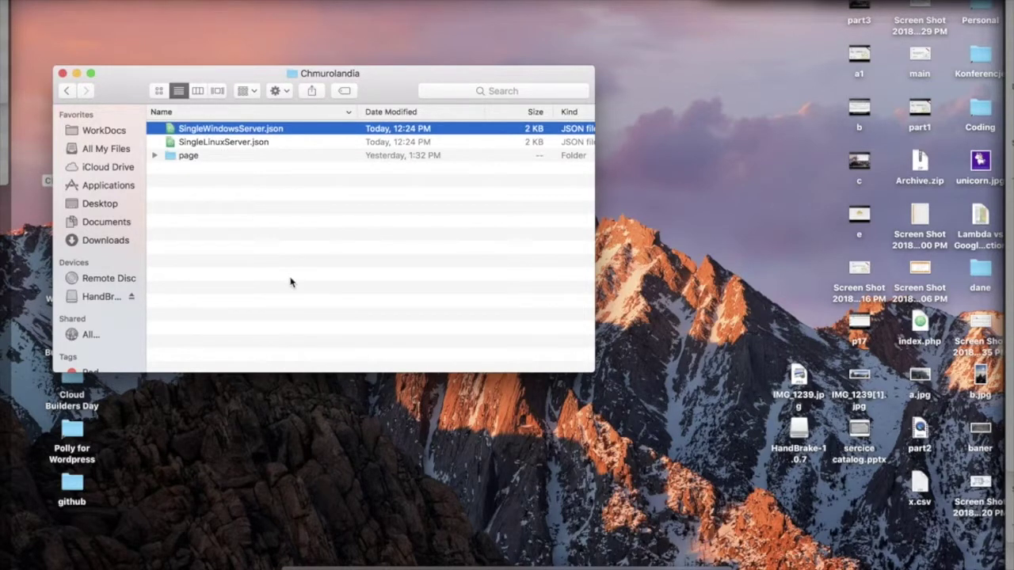
pyautogui.doubleClick(250, 143)
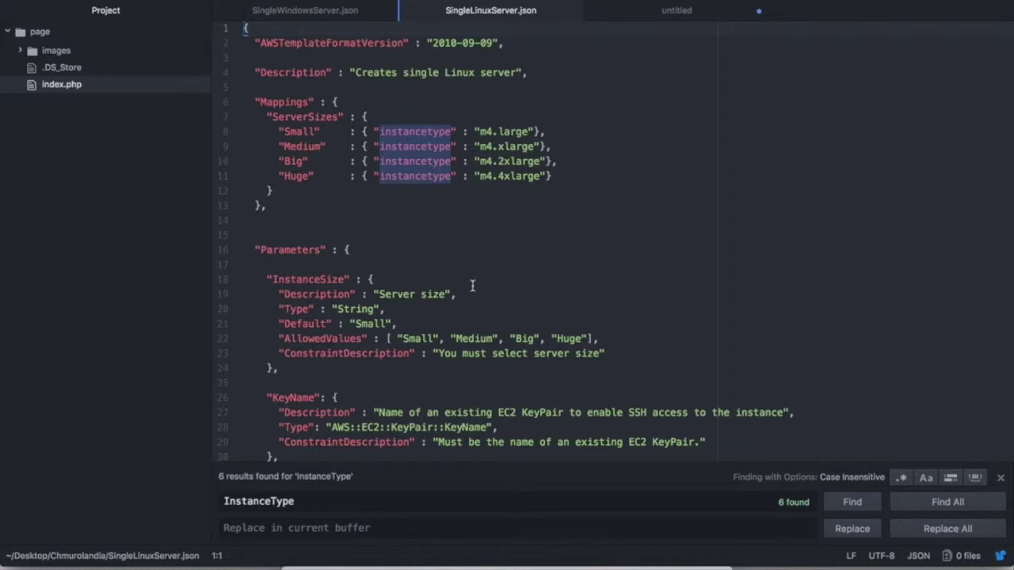
# Highlight the Parameters section and InstanceSize's allowed values Small, Medium and Huge.
pyautogui.scroll(-15, 454, 159)
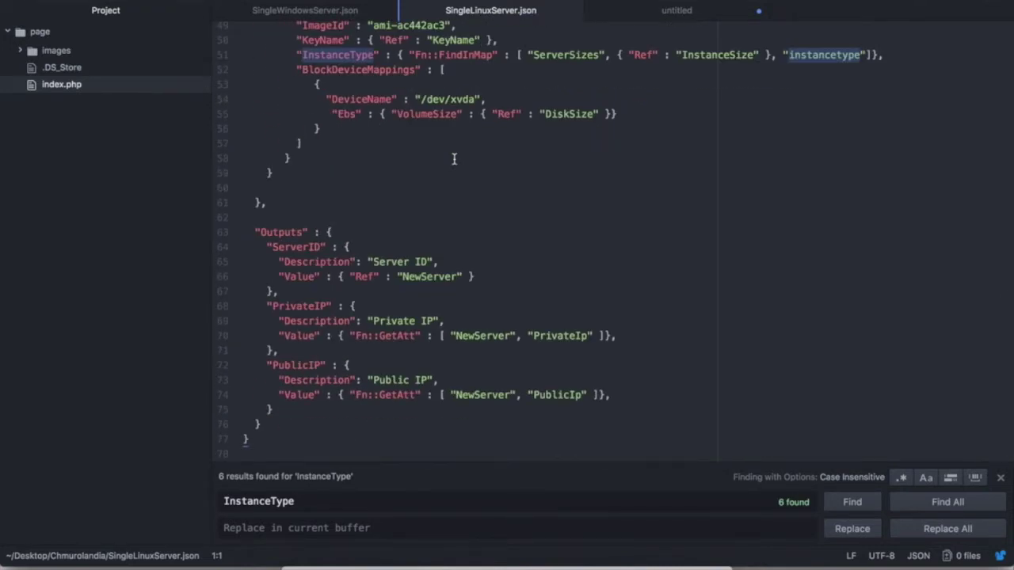
pyautogui.scroll(15, 454, 160)
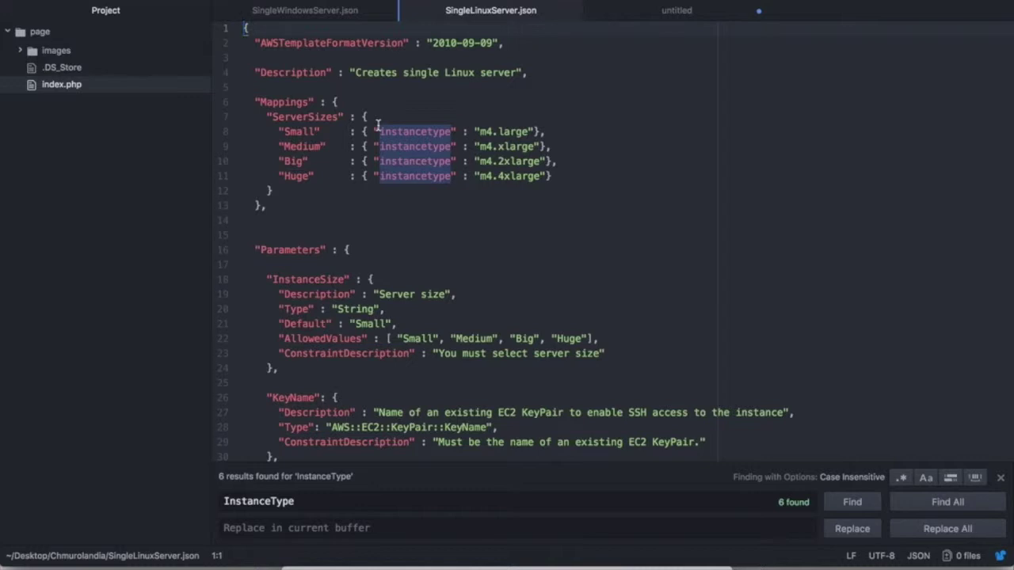
pyautogui.scroll(-2, 378, 133)
pyautogui.scroll(2, 325, 134)
pyautogui.scroll(-5, 296, 136)
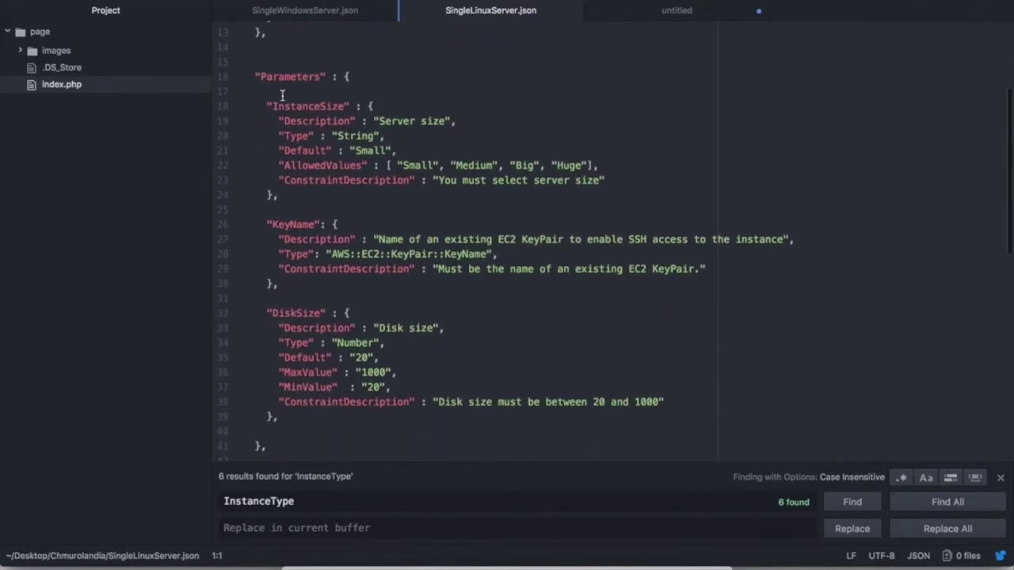
pyautogui.doubleClick(277, 73)
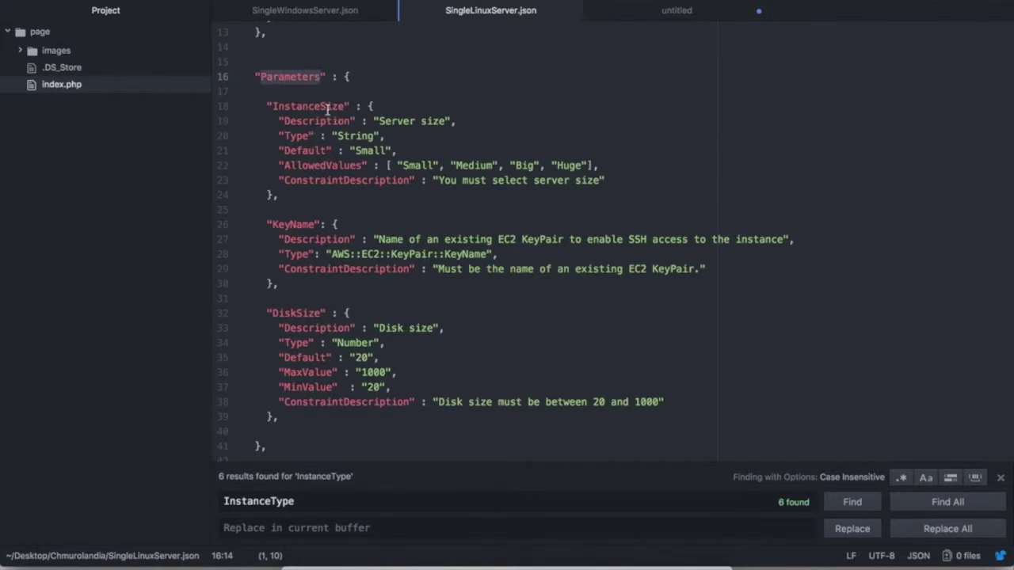
pyautogui.doubleClick(322, 107)
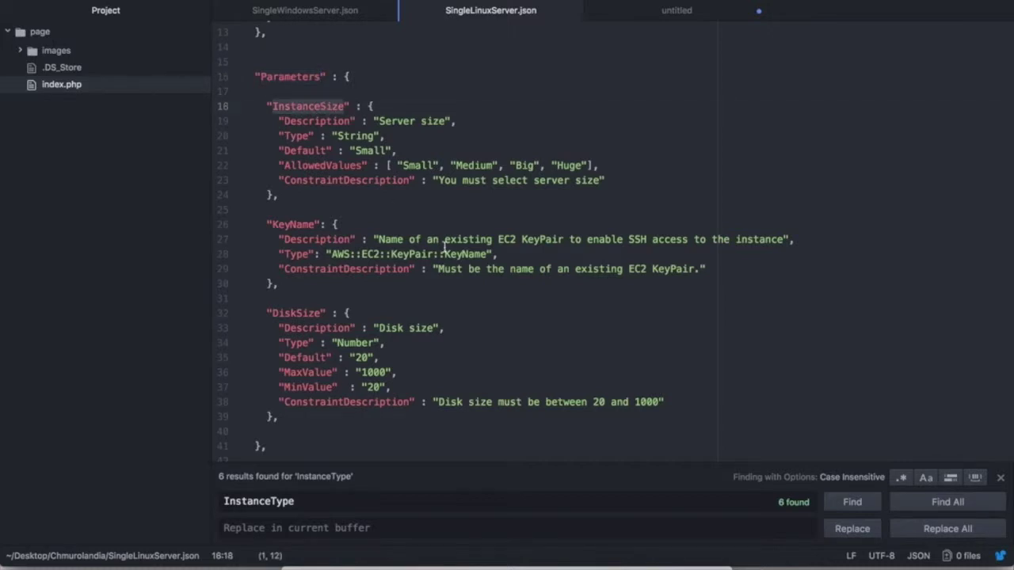
pyautogui.doubleClick(413, 165)
pyautogui.doubleClick(475, 166)
pyautogui.click(528, 165)
pyautogui.click(576, 165)
pyautogui.doubleClick(576, 165)
# Highlight the DiskSize parameter block with its minimum 20 and maximum 1000.
pyautogui.scroll(-1, 385, 217)
pyautogui.moveTo(277, 261); pyautogui.dragTo(244, 207)
pyautogui.scroll(-2, 351, 297)
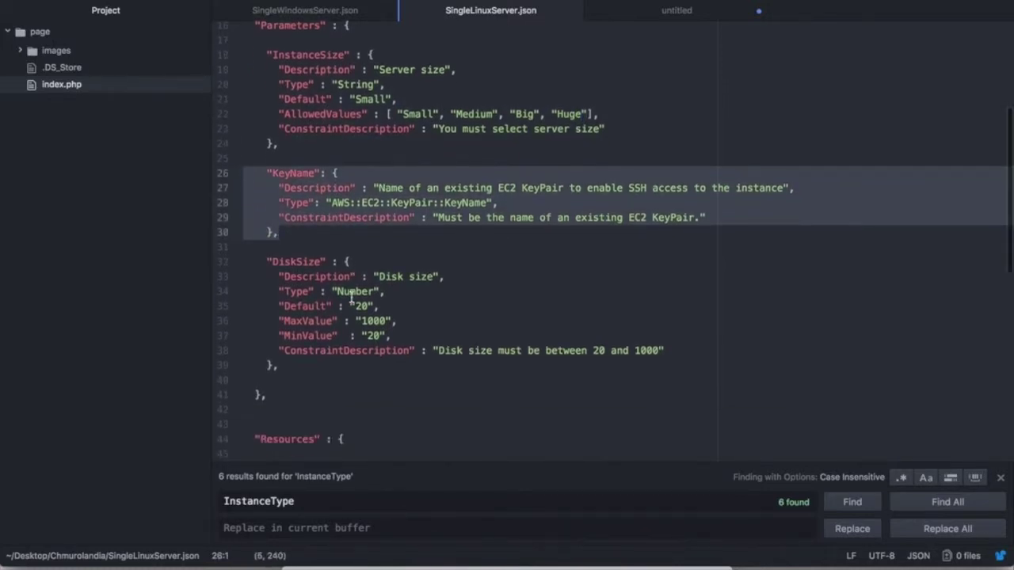
pyautogui.moveTo(290, 369); pyautogui.dragTo(238, 267)
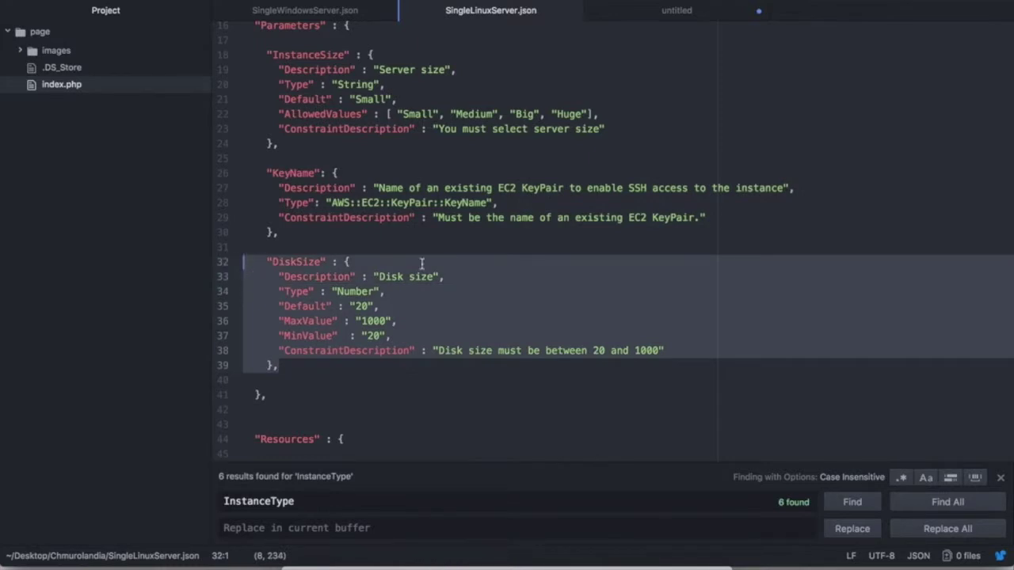
pyautogui.doubleClick(374, 336)
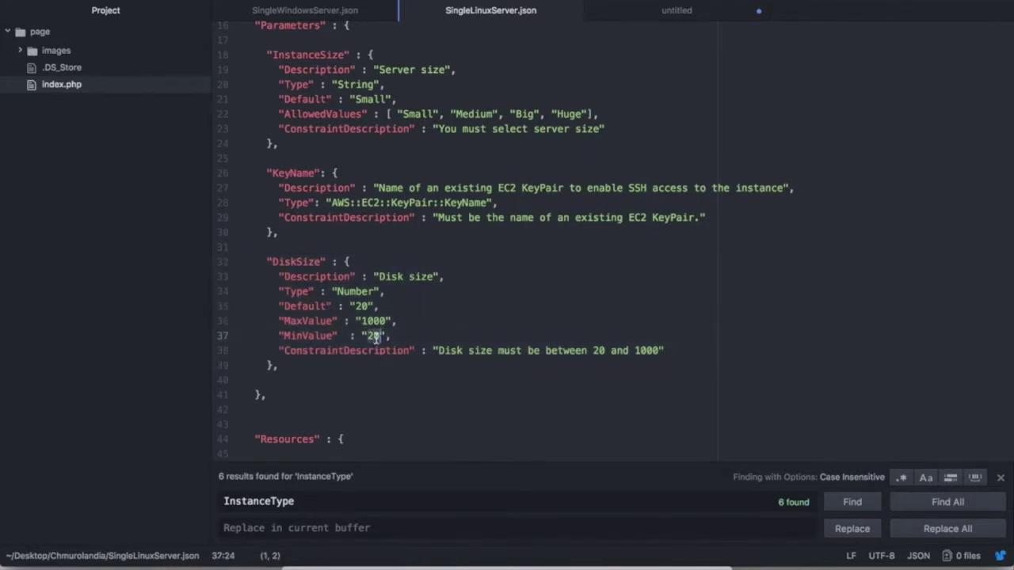
pyautogui.doubleClick(374, 321)
# Highlight the NewServer resource, its Linux image ID, BlockDeviceMappings and DiskSize volume reference.
pyautogui.scroll(-7, 431, 299)
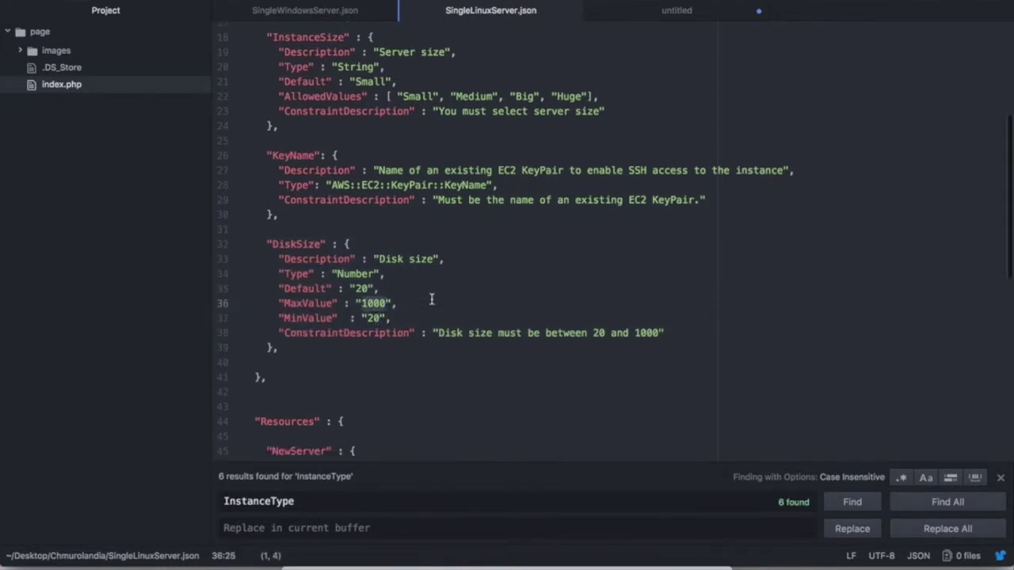
pyautogui.doubleClick(286, 134)
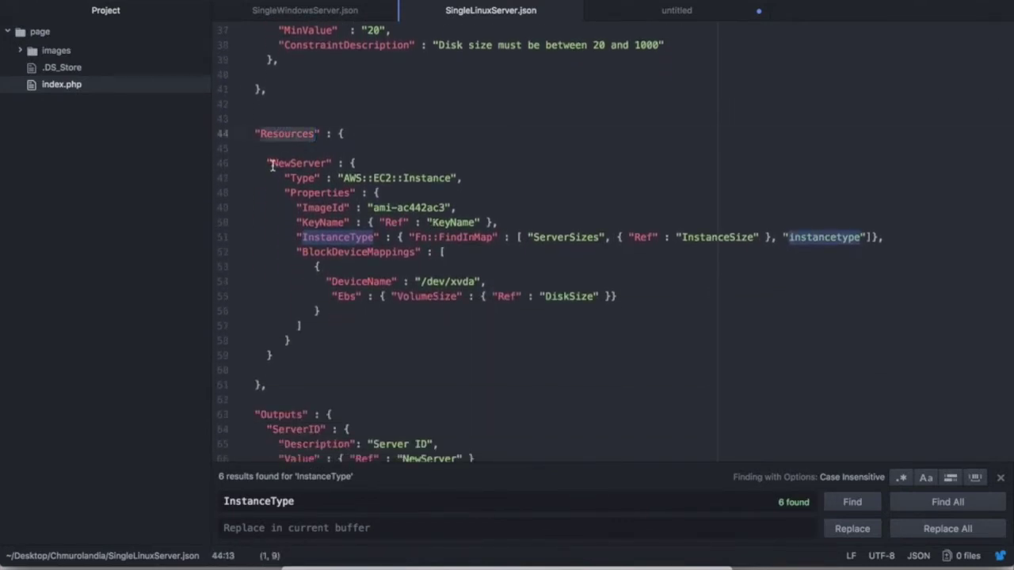
pyautogui.doubleClick(278, 164)
pyautogui.moveTo(300, 358); pyautogui.dragTo(229, 168)
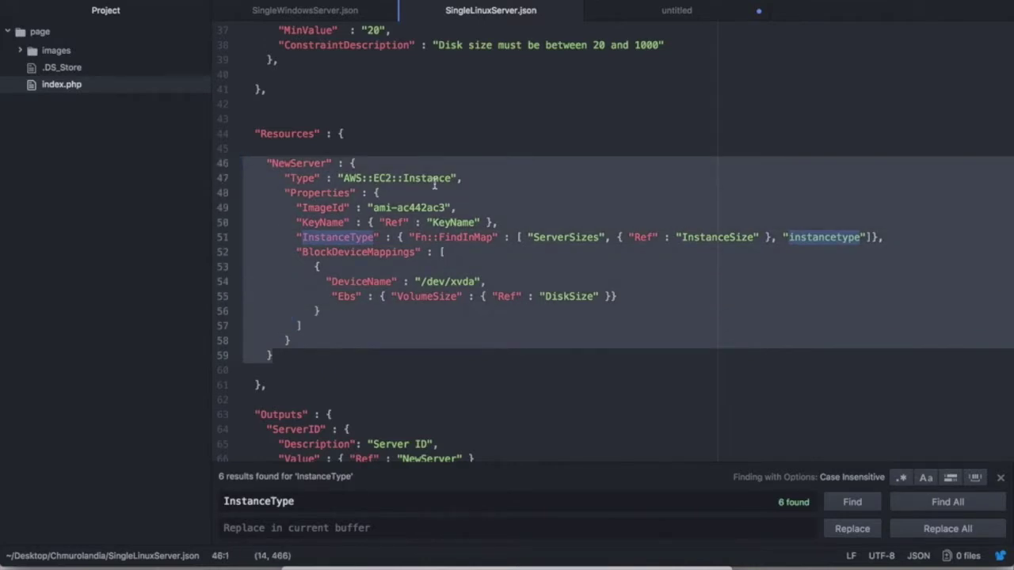
pyautogui.click(428, 207)
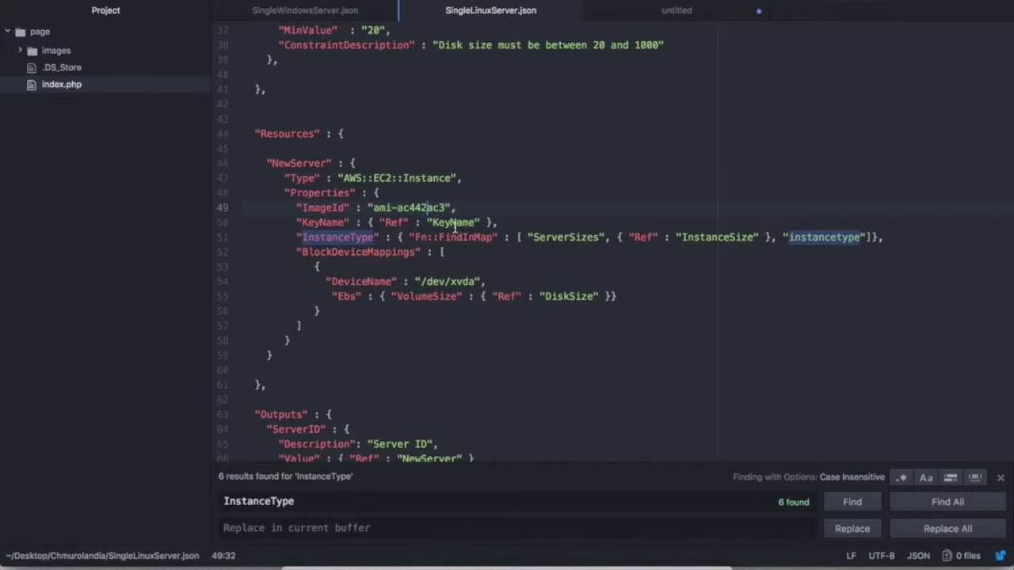
pyautogui.doubleClick(360, 252)
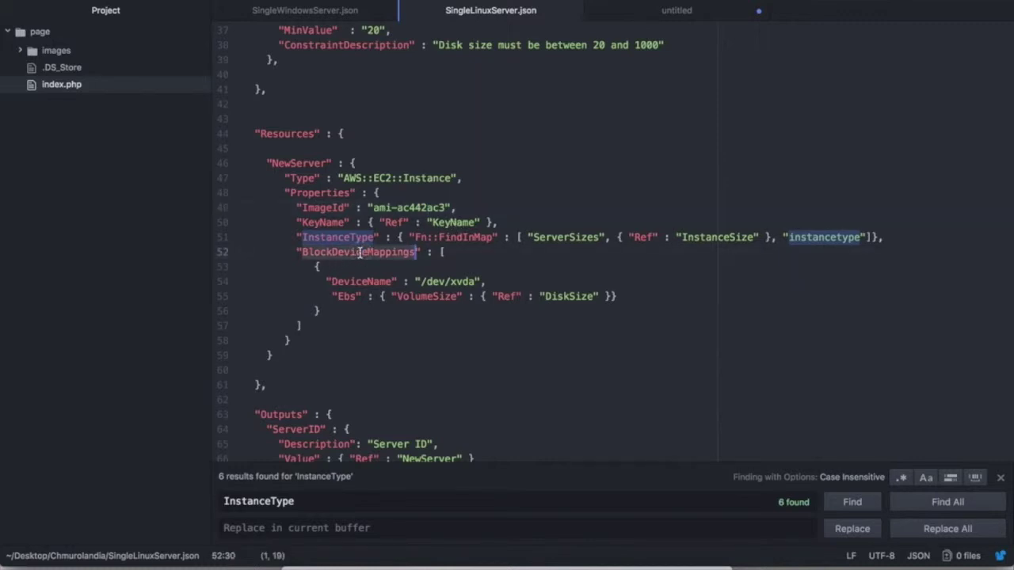
pyautogui.doubleClick(561, 298)
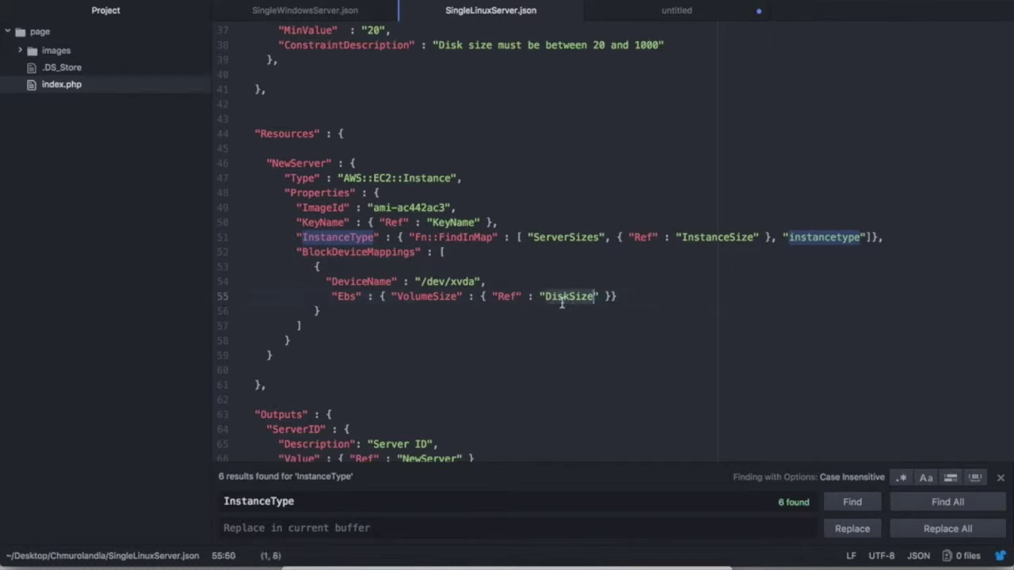
# Highlight the ServerID and PrivateIP outputs, then switch to SingleWindowsServer.json.
pyautogui.scroll(-5, 346, 359)
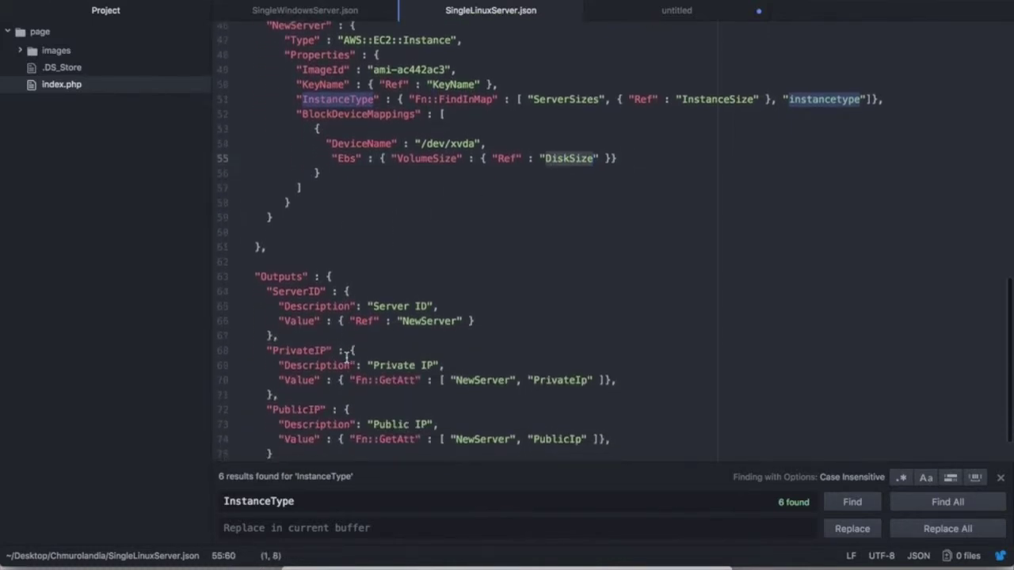
pyautogui.doubleClick(270, 234)
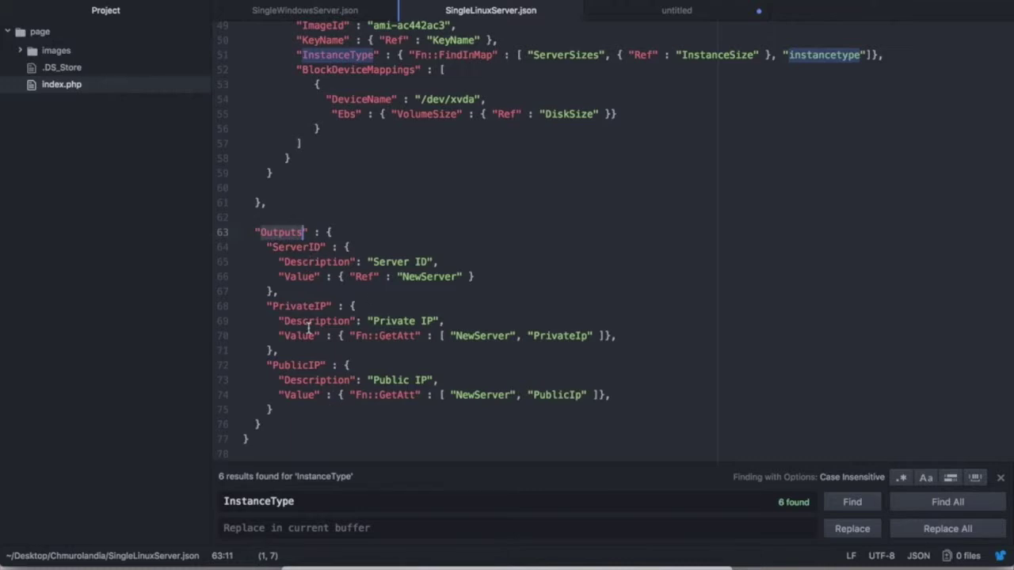
pyautogui.doubleClick(316, 247)
pyautogui.click(302, 307)
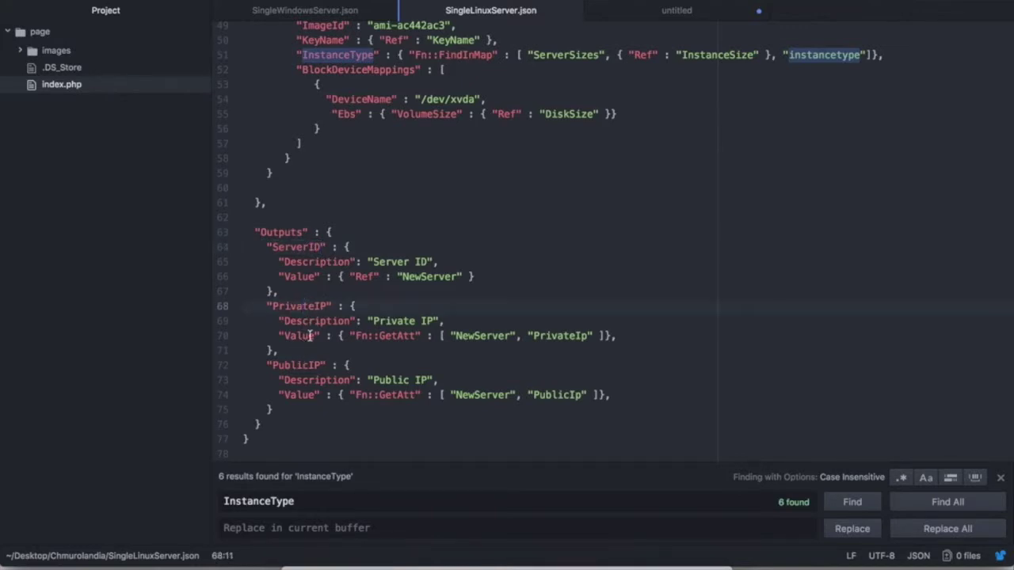
pyautogui.scroll(11, 316, 329)
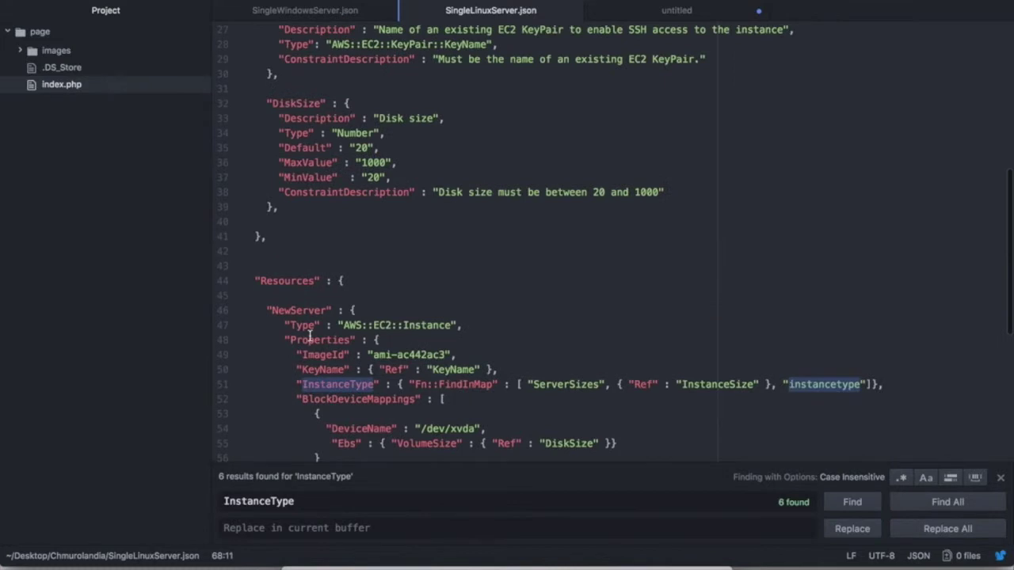
pyautogui.click(316, 14)
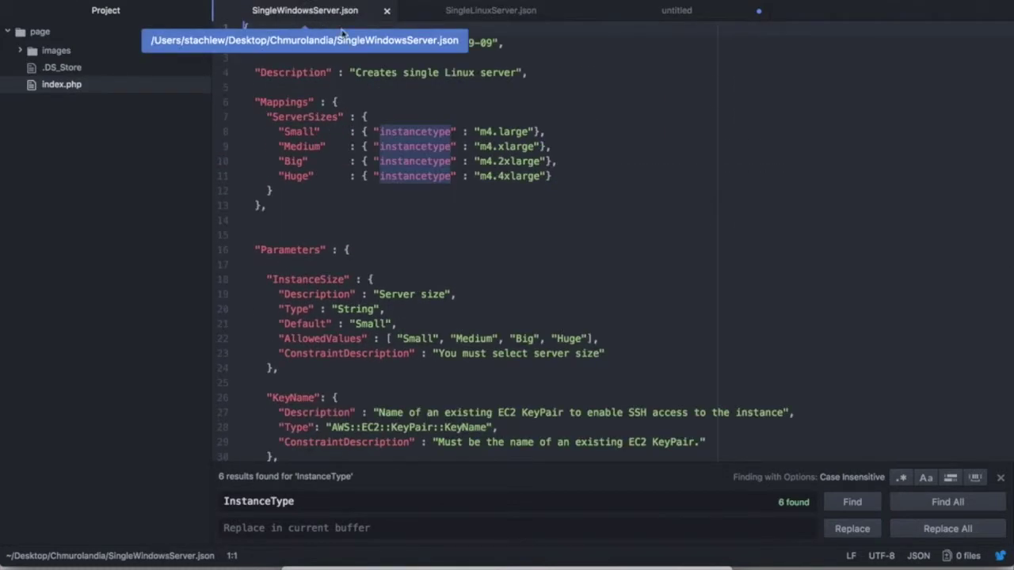
# Remove the extra 'a' so the Windows ImageId reads ami-f91a7496, and save the file.
pyautogui.scroll(-6, 429, 122)
pyautogui.scroll(-5, 429, 121)
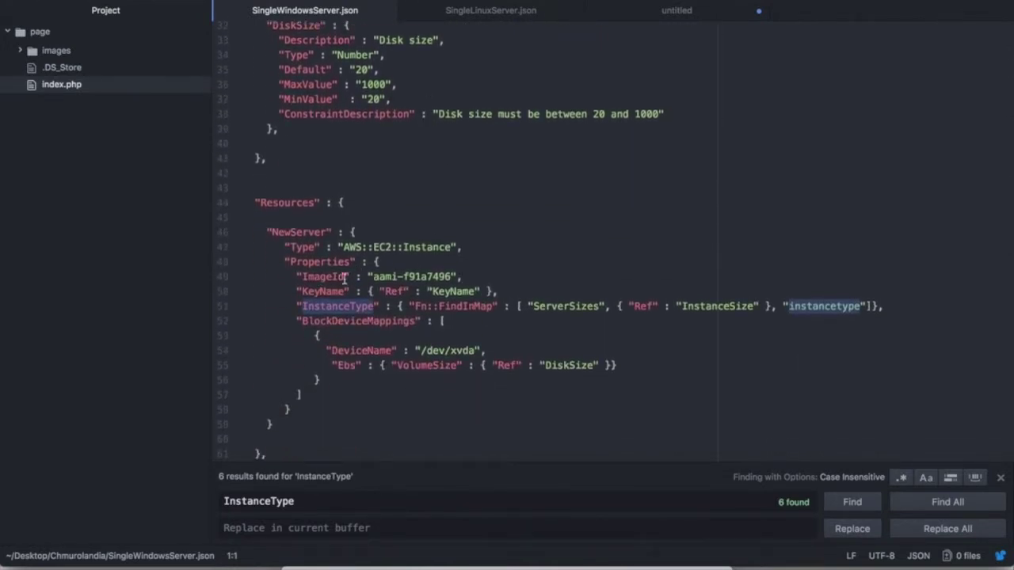
pyautogui.click(370, 277)
pyautogui.press('Right')
pyautogui.press('BackSpace')
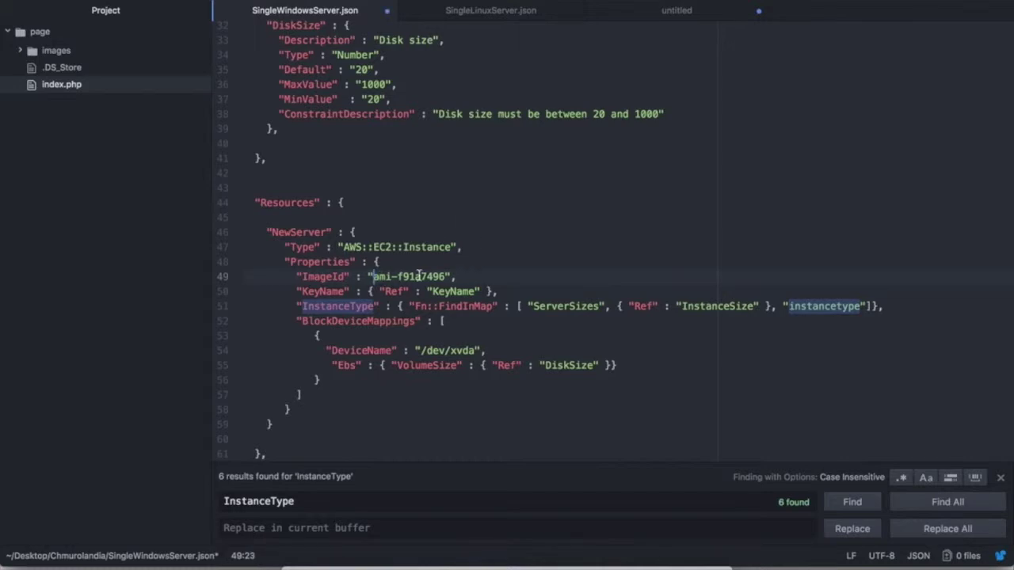
pyautogui.press('cmd+s')
# Compare against the Linux template tab, then return to Chrome's Admin products page.
pyautogui.click(488, 10)
pyautogui.scroll(5, 387, 155)
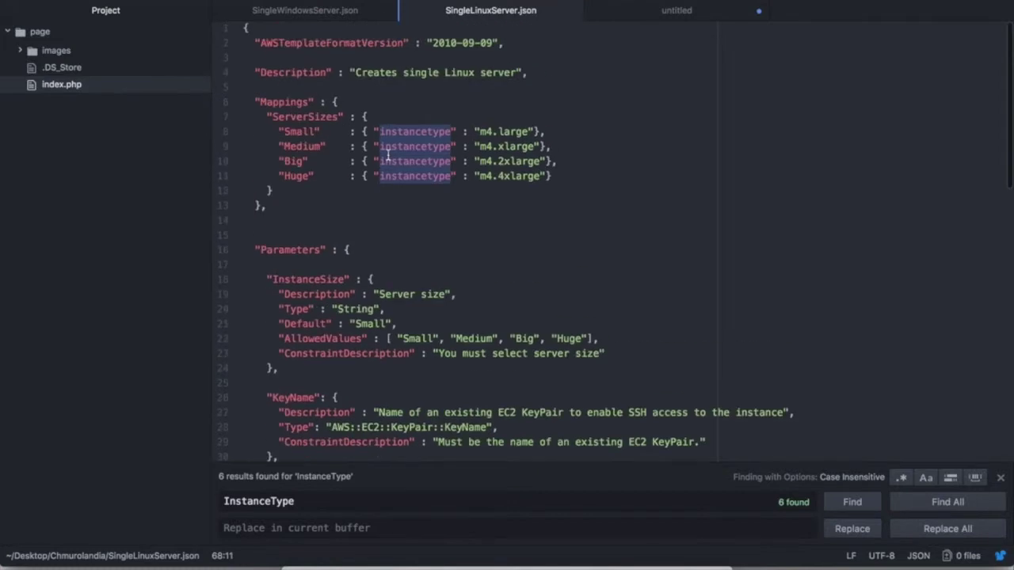
pyautogui.scroll(-2, 320, 202)
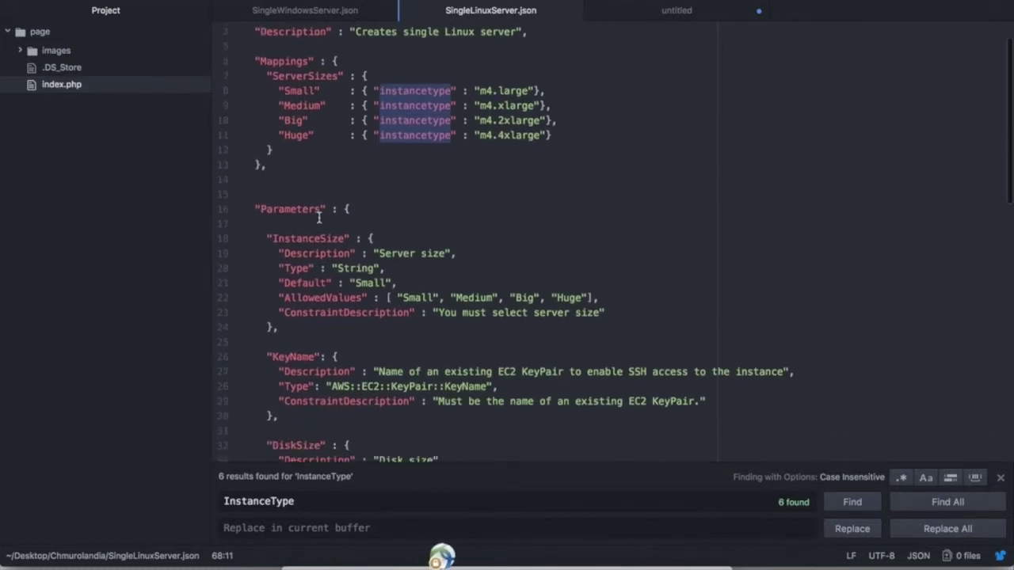
pyautogui.click(333, 15)
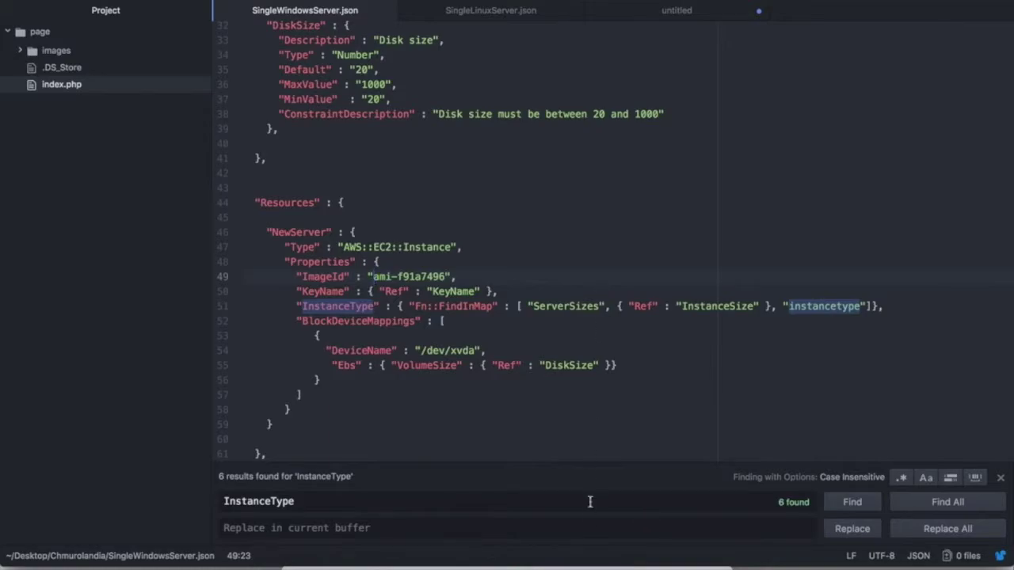
pyautogui.click(592, 561)
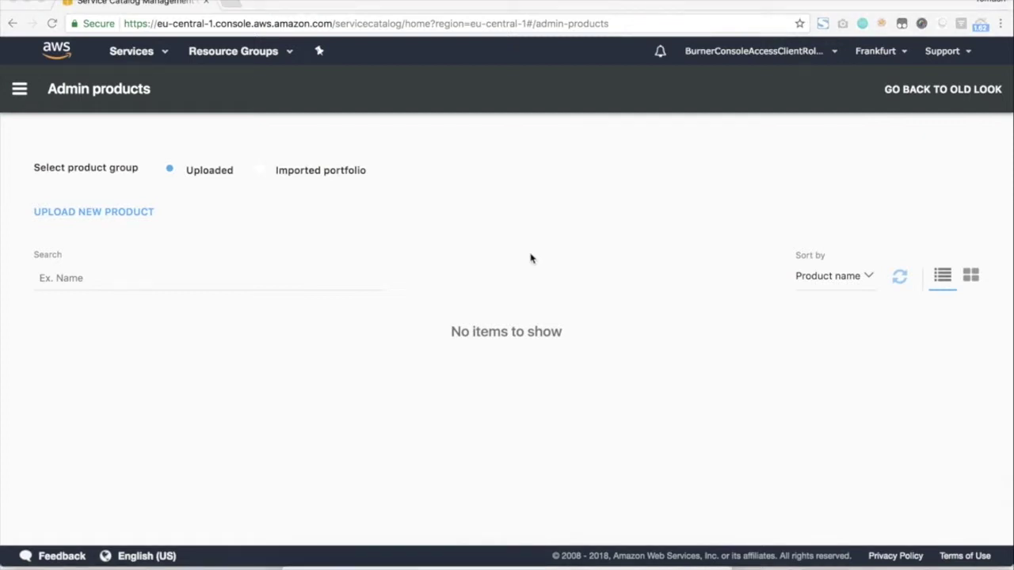
# Enter name and description 'Single Linux Server', provider Local IT Department, vendor None, then continue.
pyautogui.click(82, 218)
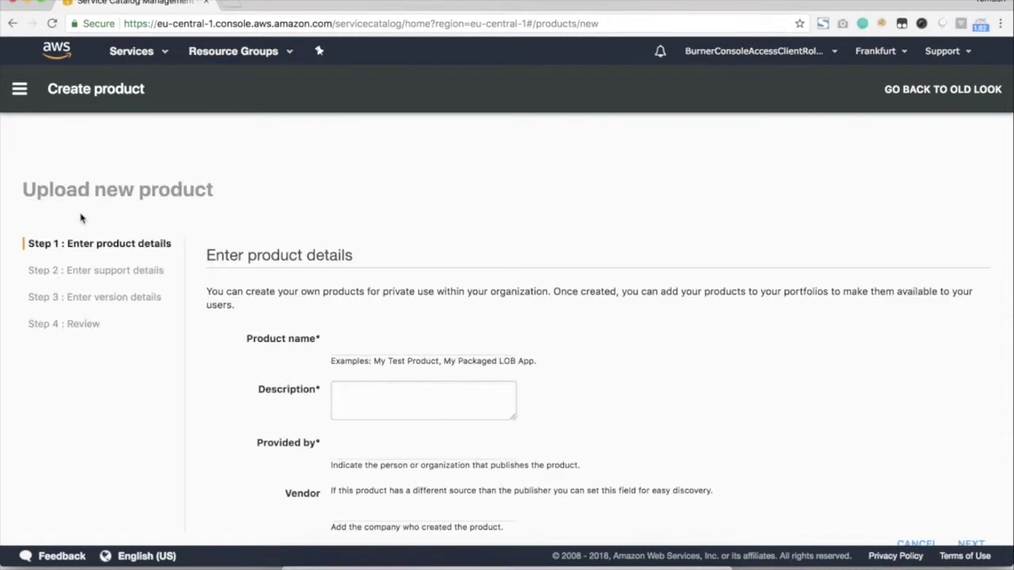
pyautogui.scroll(-1, 265, 238)
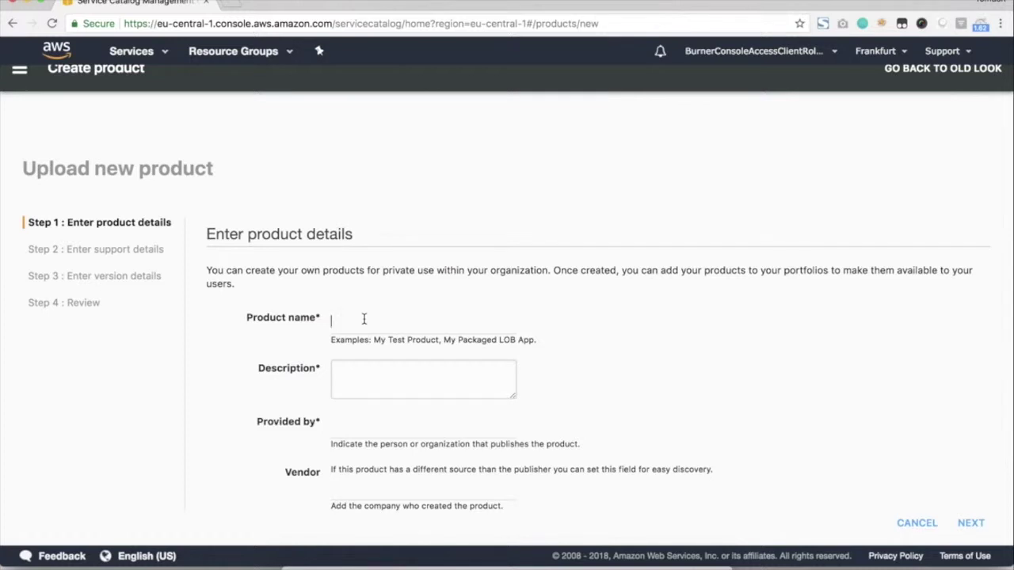
pyautogui.write('Single Linux Server')
pyautogui.press('super+a')
pyautogui.write('c')
pyautogui.press('super+z')
pyautogui.press('super+c')
pyautogui.click(396, 366)
pyautogui.press('super+v')
pyautogui.click(359, 431)
pyautogui.write('Locla IT')
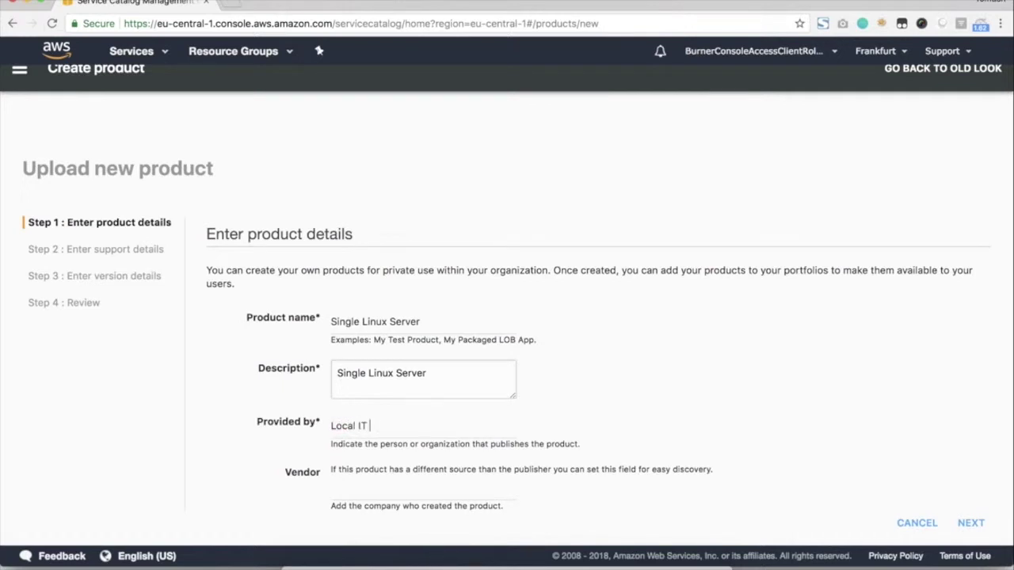
pyautogui.write(' Departmen')
pyautogui.write('None')
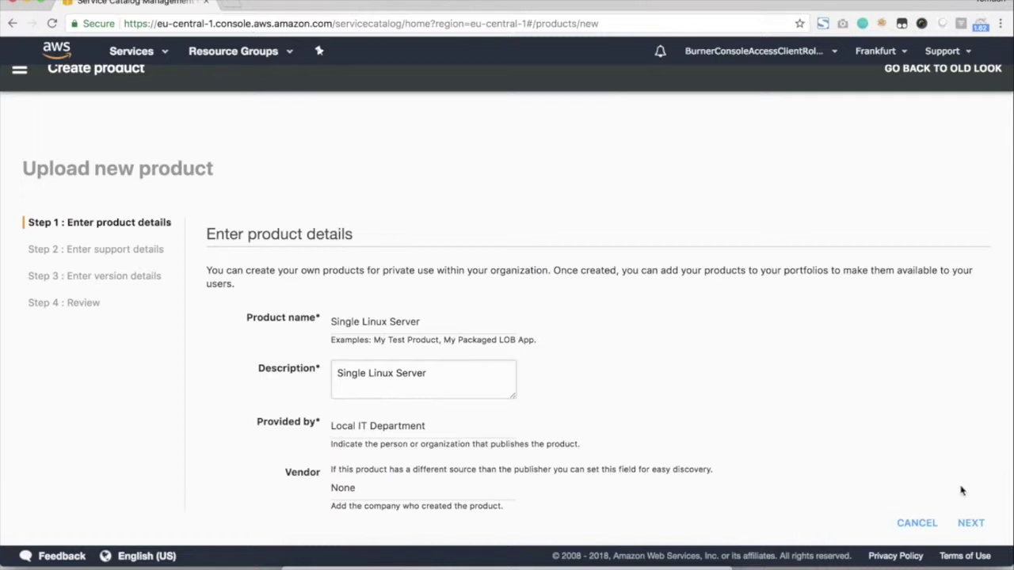
pyautogui.click(971, 525)
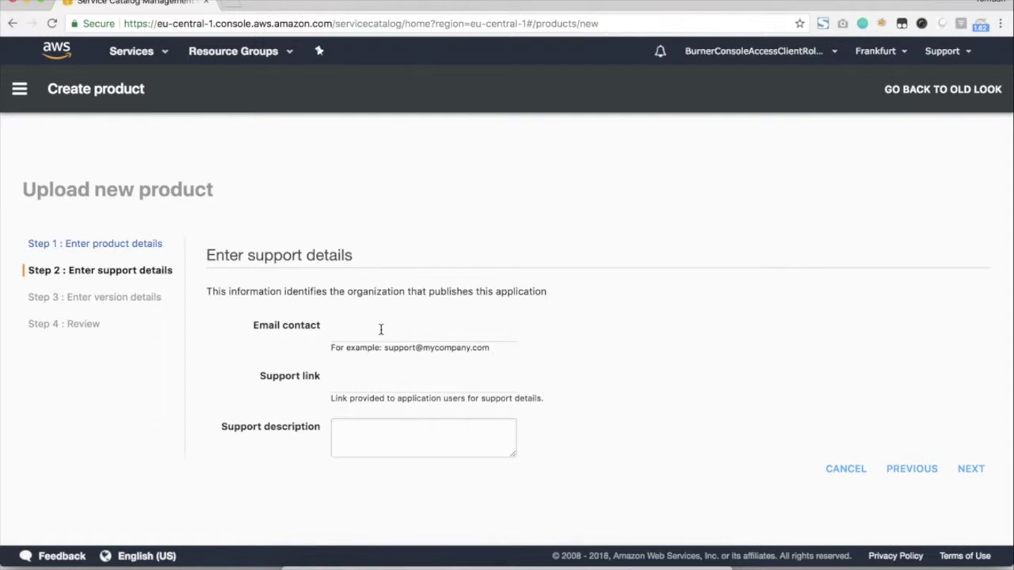
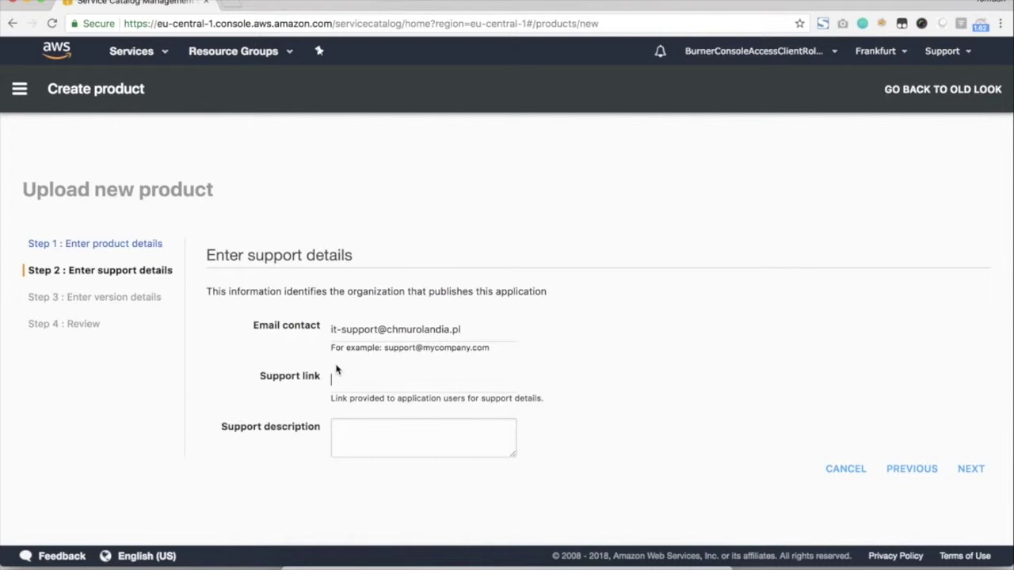
# Fill in the support contact e-mail and support description 'Single Linux Server', then continue.
pyautogui.click(390, 430)
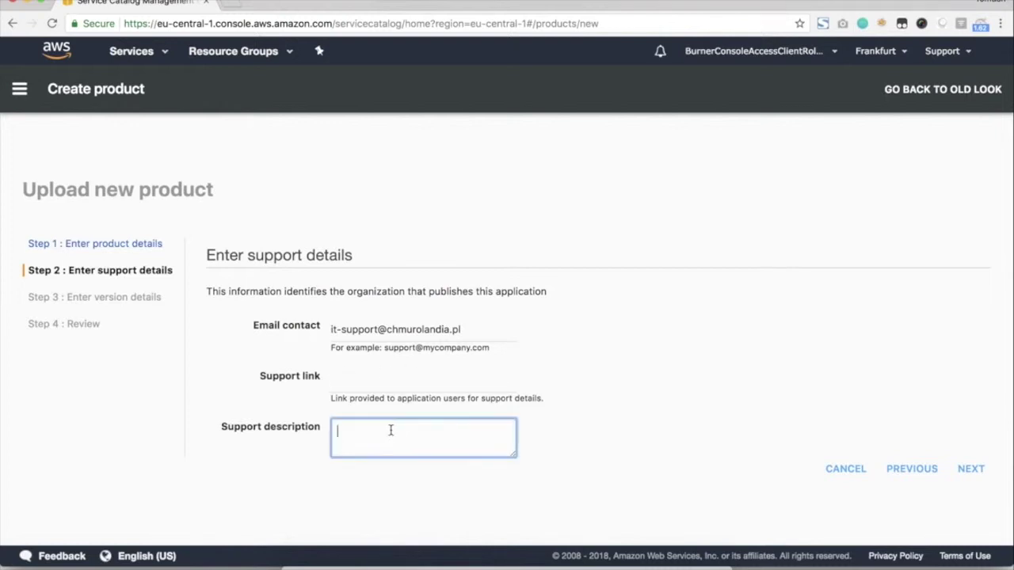
pyautogui.press('super+v')
pyautogui.click(698, 425)
pyautogui.click(972, 470)
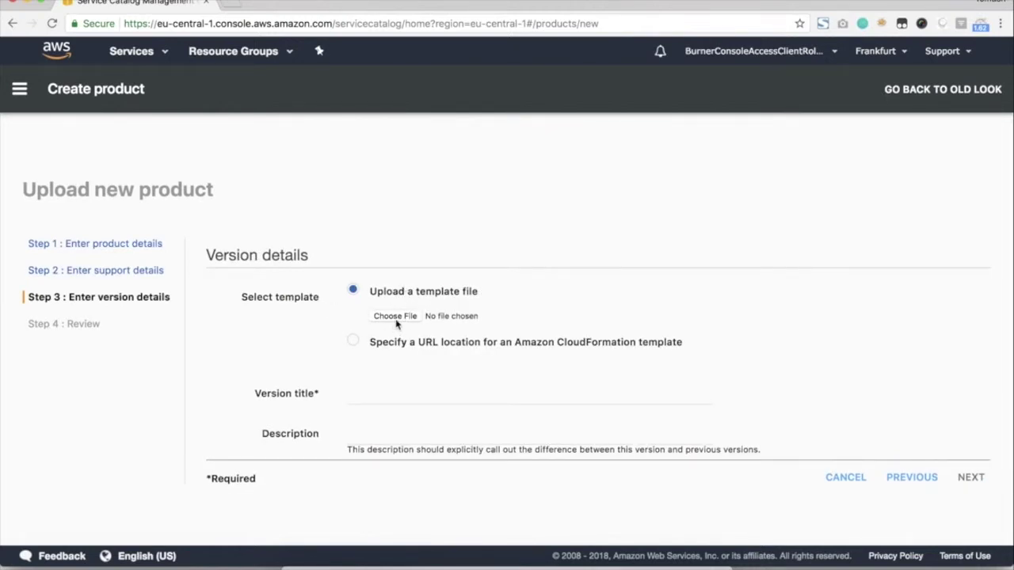
# Choose SingleLinuxServer.json from the Desktop's Chmurolandia folder as the template file.
pyautogui.click(396, 320)
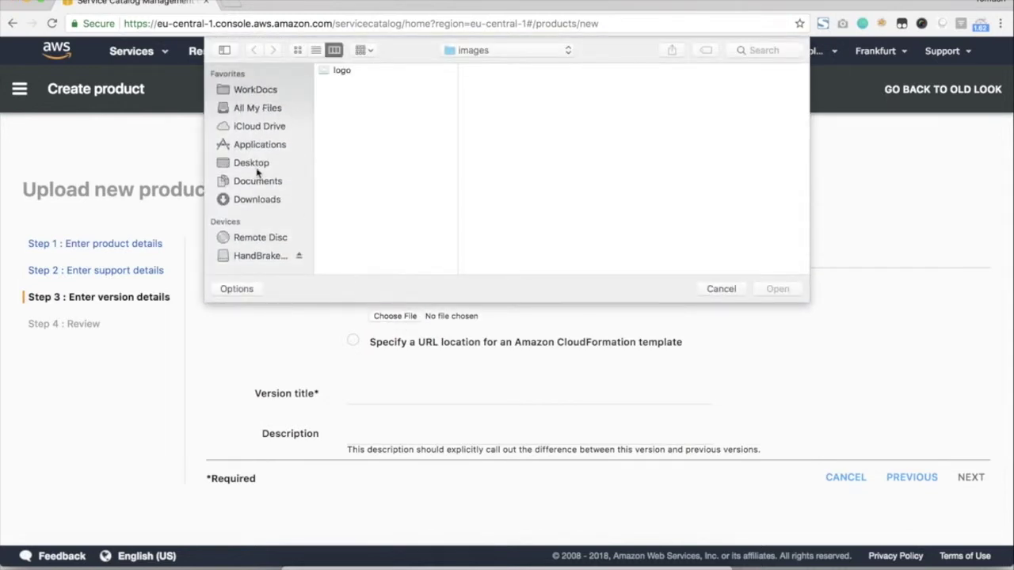
pyautogui.click(258, 163)
pyautogui.scroll(-10, 375, 140)
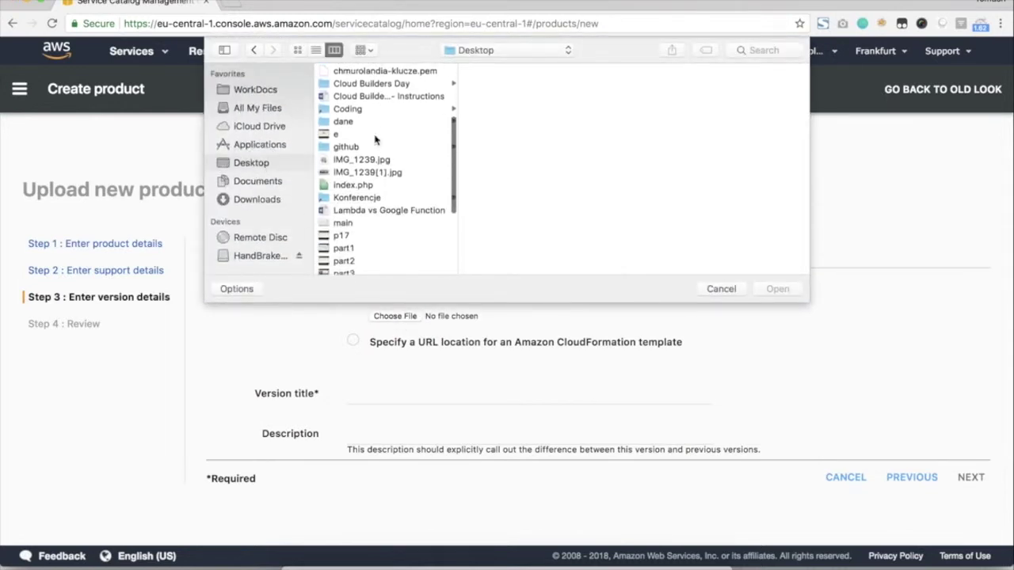
pyautogui.scroll(10, 376, 139)
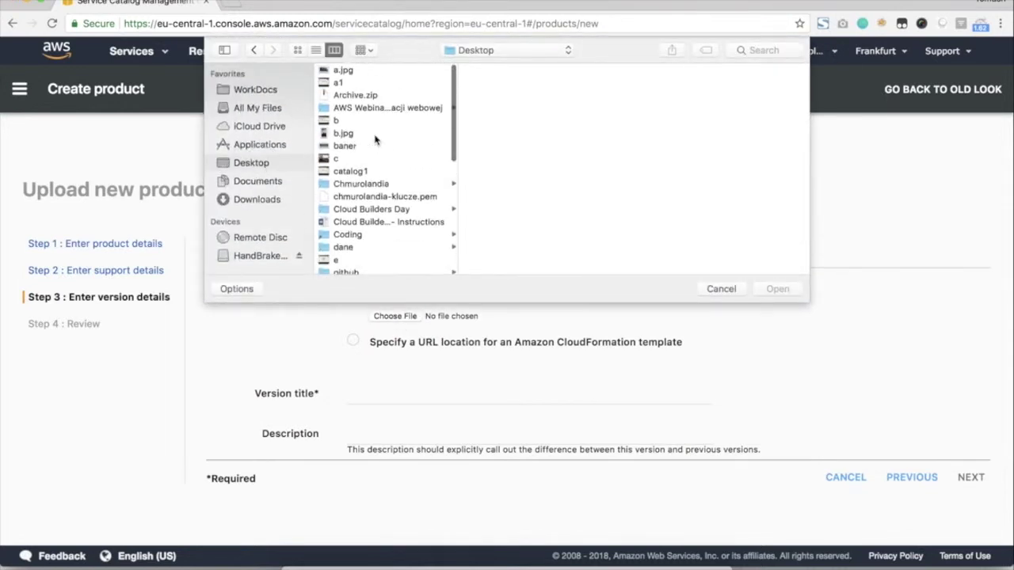
pyautogui.click(370, 186)
pyautogui.doubleClick(511, 84)
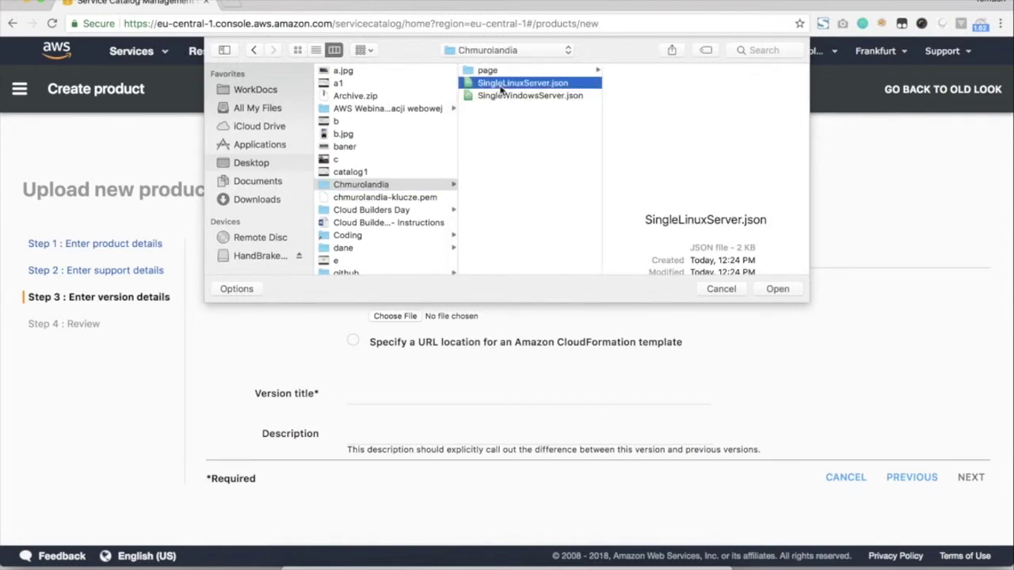
# Set the version title to 1.0.0 and proceed to the Review step.
pyautogui.click(385, 400)
pyautogui.write('1.0.0')
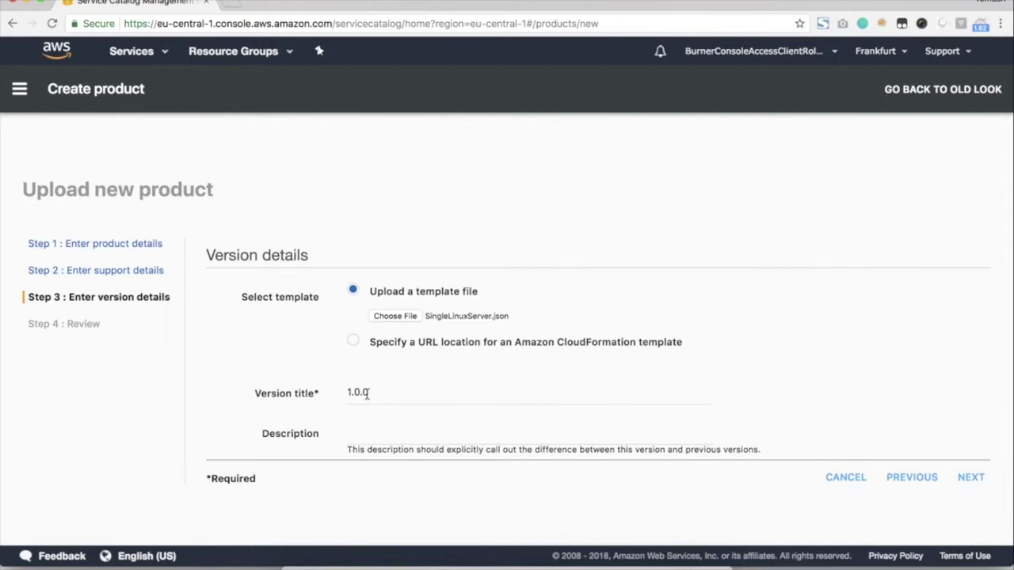
pyautogui.moveTo(370, 393); pyautogui.dragTo(333, 398)
pyautogui.click(973, 477)
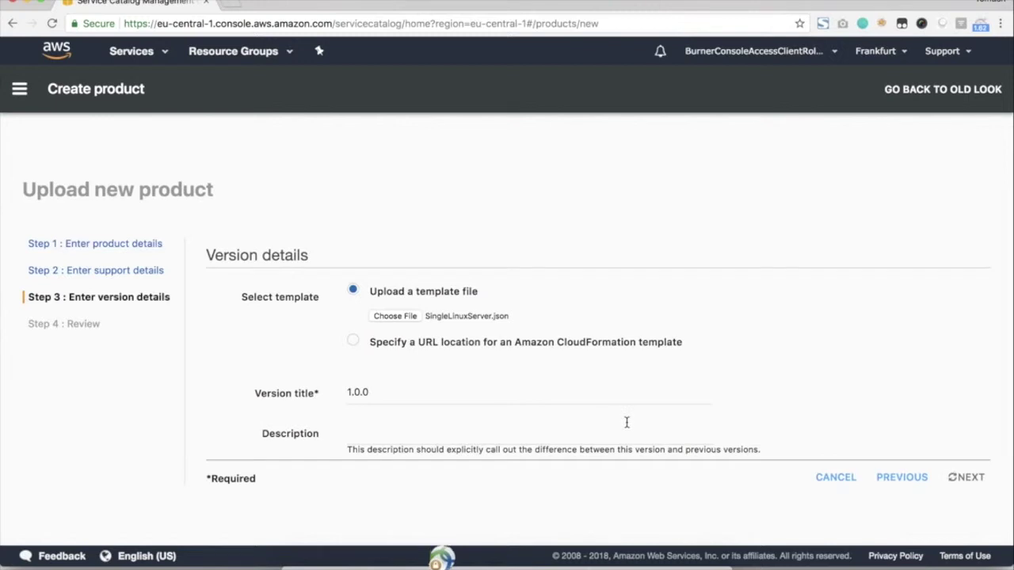
pyautogui.scroll(-3, 654, 435)
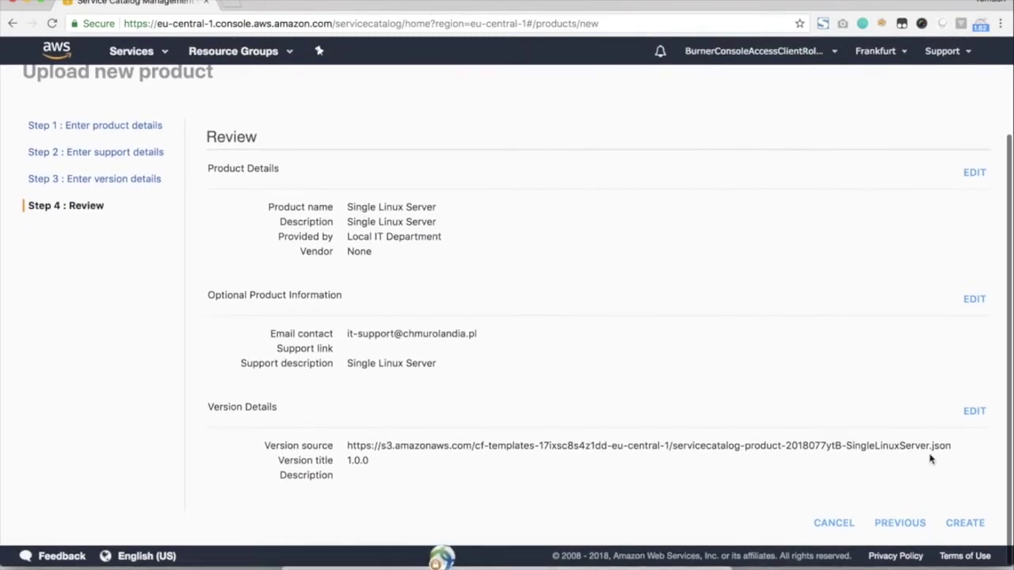
# Create the Single Linux Server product and reload the admin products list.
pyautogui.click(964, 520)
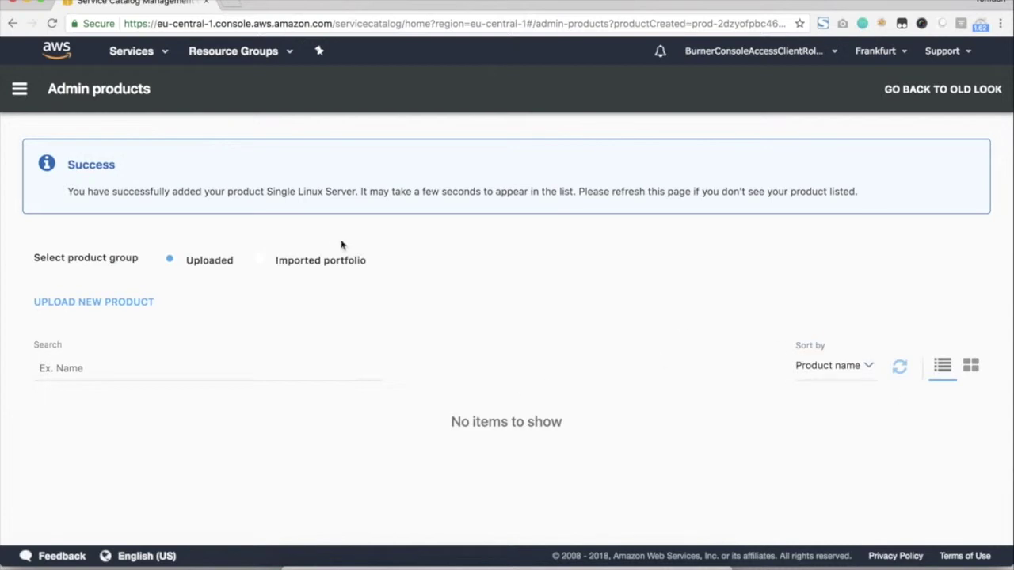
pyautogui.click(901, 364)
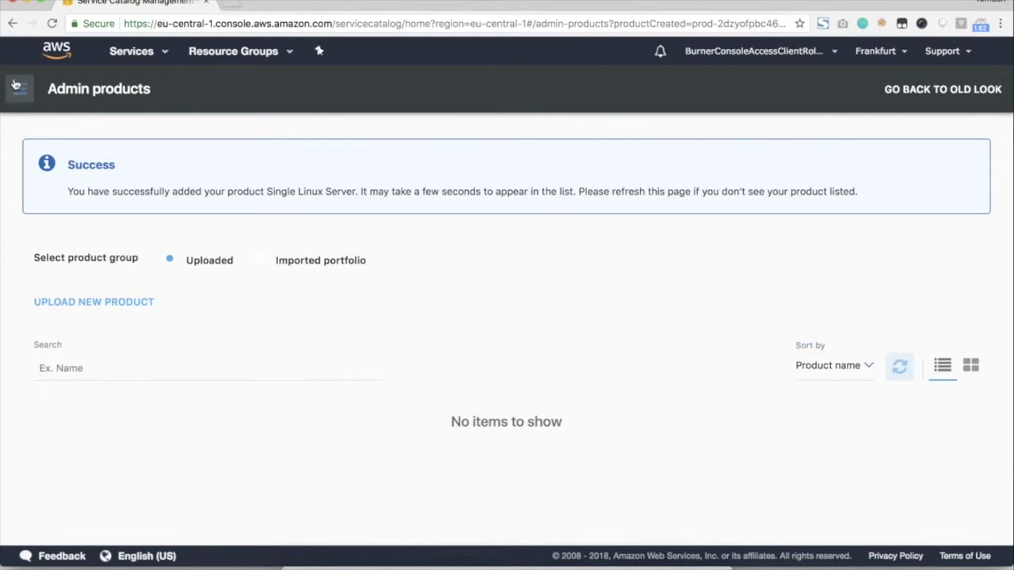
pyautogui.click(19, 88)
pyautogui.click(82, 313)
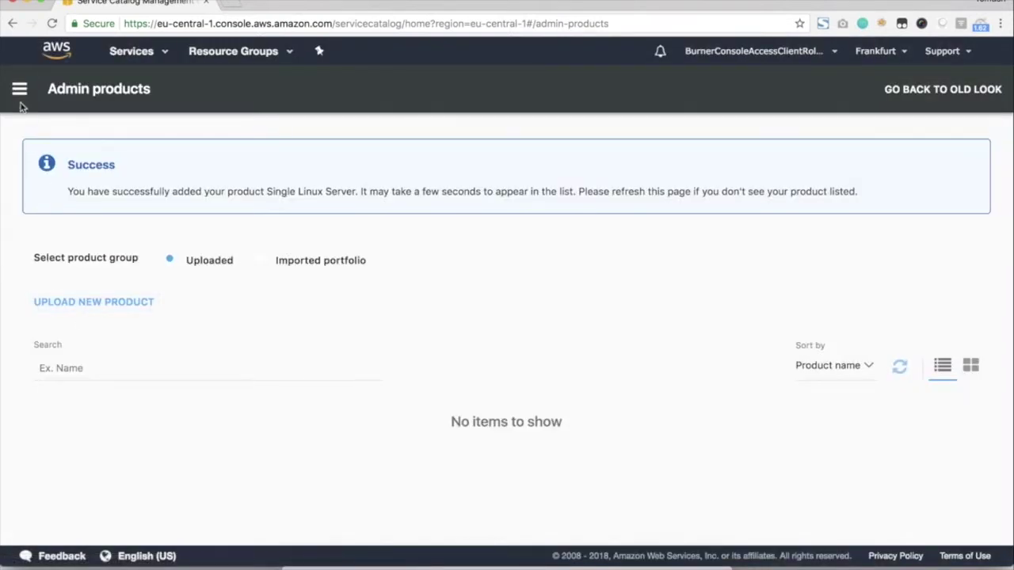
# Check the end-user and admin product lists, then begin a new product upload.
pyautogui.click(19, 89)
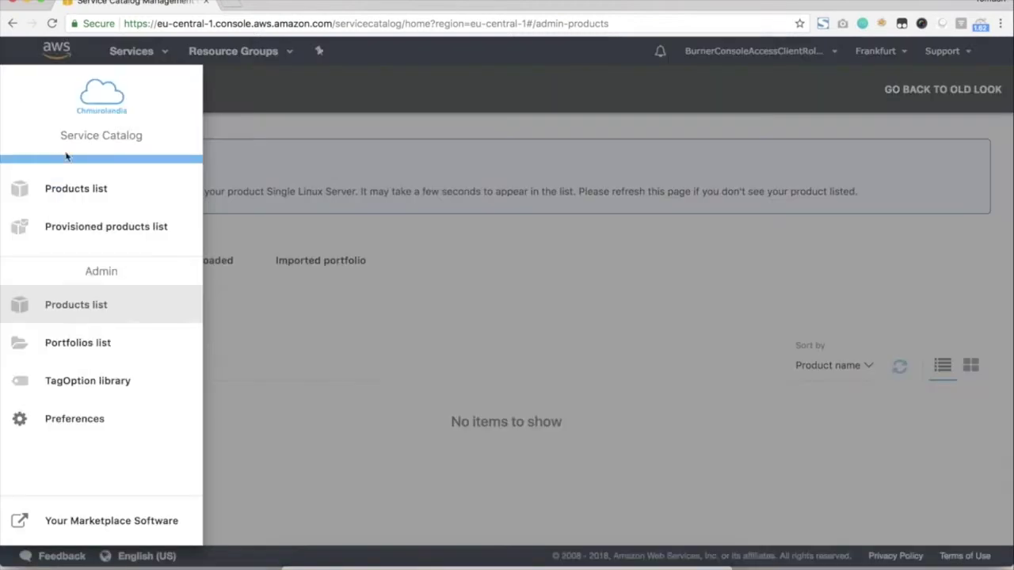
pyautogui.click(85, 204)
pyautogui.click(17, 93)
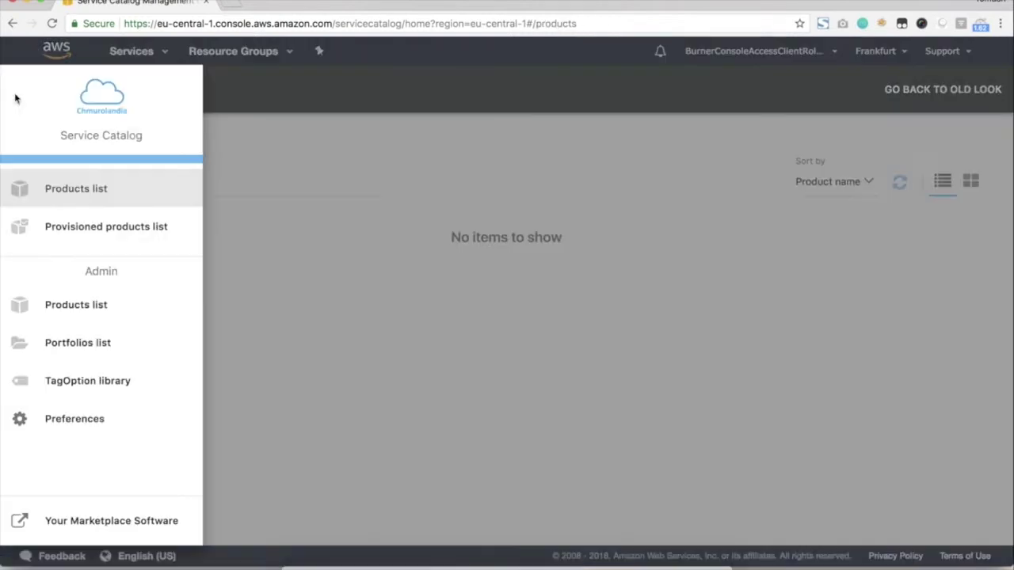
pyautogui.click(82, 316)
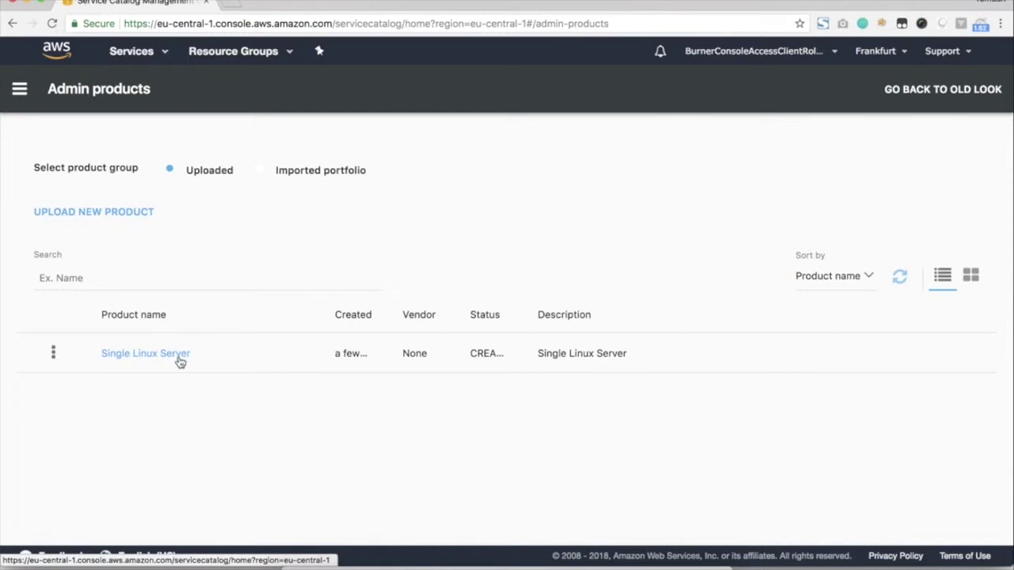
pyautogui.click(132, 212)
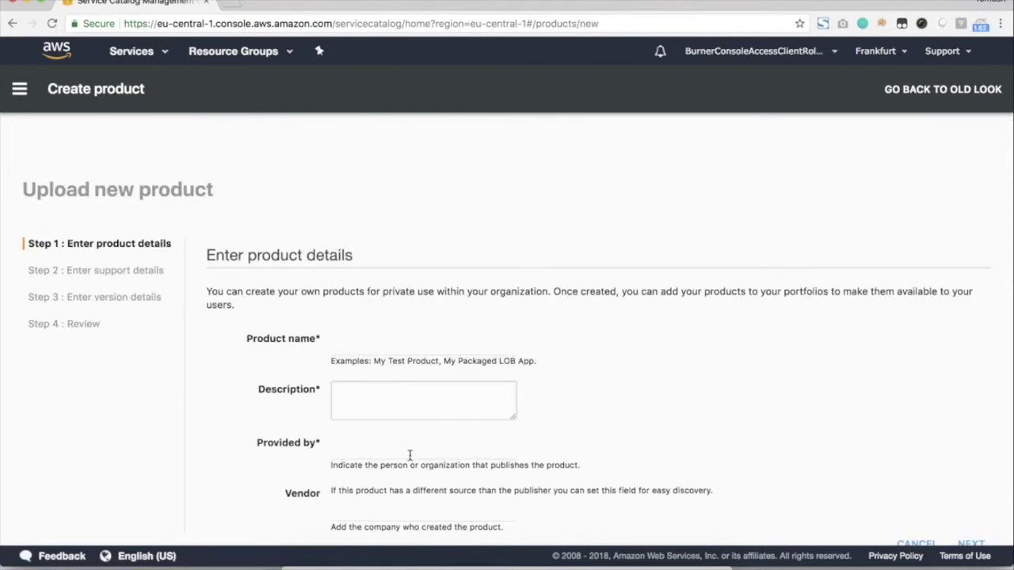
# Name the product 'Single Windows Server'.
pyautogui.scroll(-1, 409, 454)
pyautogui.click(380, 338)
pyautogui.write('Single Linux Server')
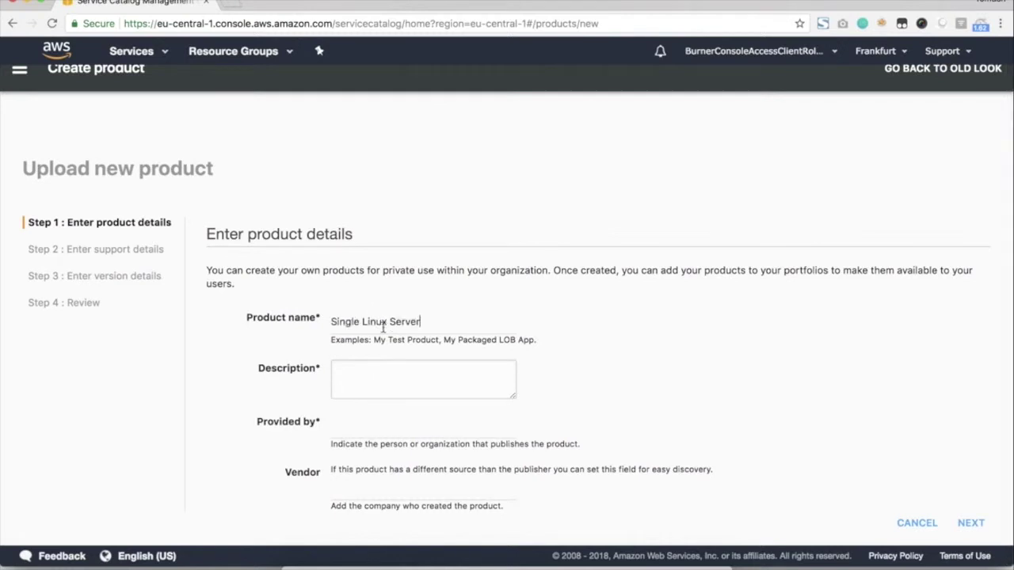
pyautogui.doubleClick(374, 321)
pyautogui.write('Windows')
# Copy the name into Description, set Provided by to 'Local IT Department', and leave Vendor as None.
pyautogui.press('super+a')
pyautogui.press('super+c')
pyautogui.click(355, 363)
pyautogui.press('super+v')
pyautogui.press('Tab')
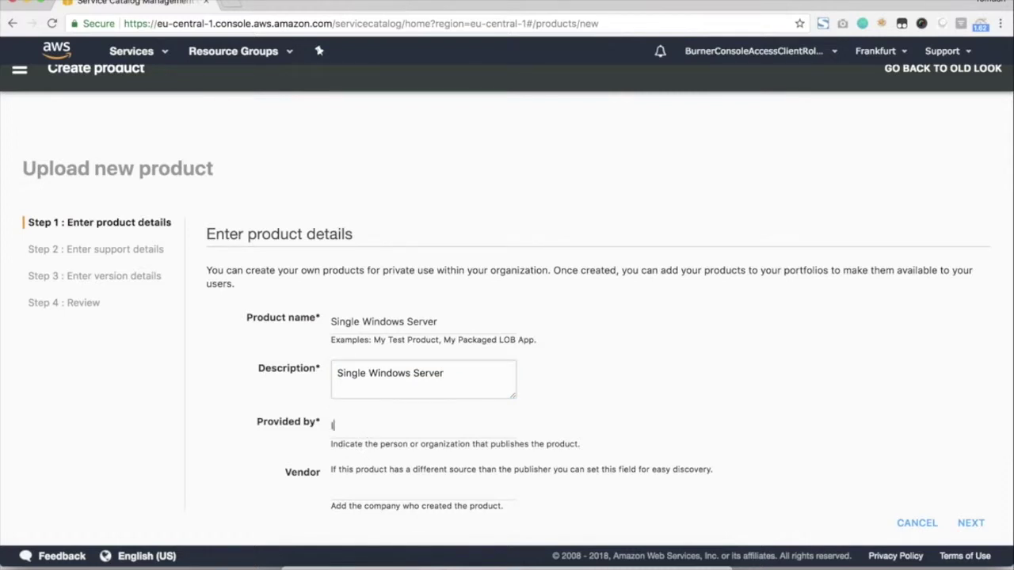
pyautogui.write('Local IT Department')
pyautogui.click(359, 485)
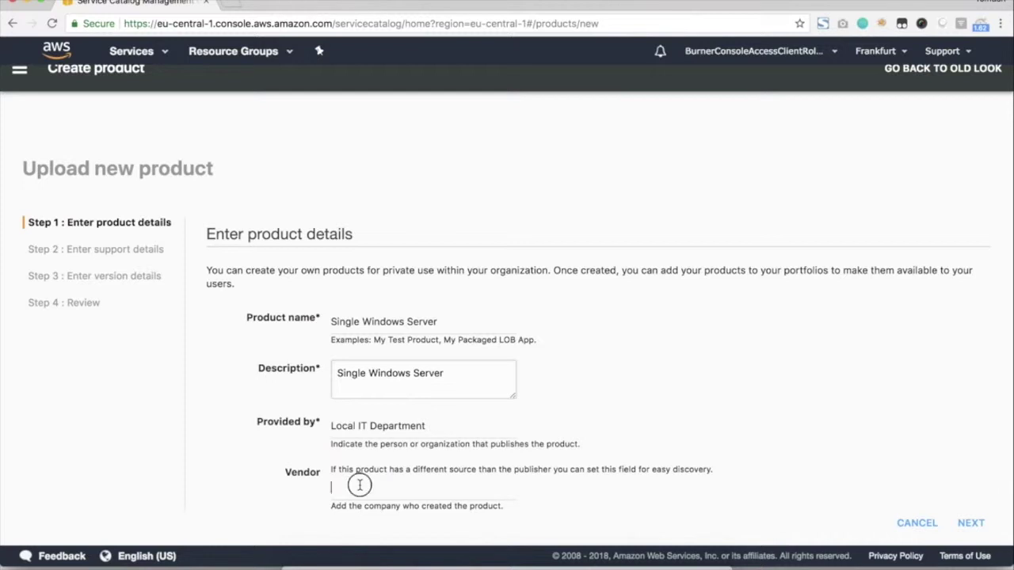
# Continue to the support details and start entering the IT support e-mail address.
pyautogui.click(970, 523)
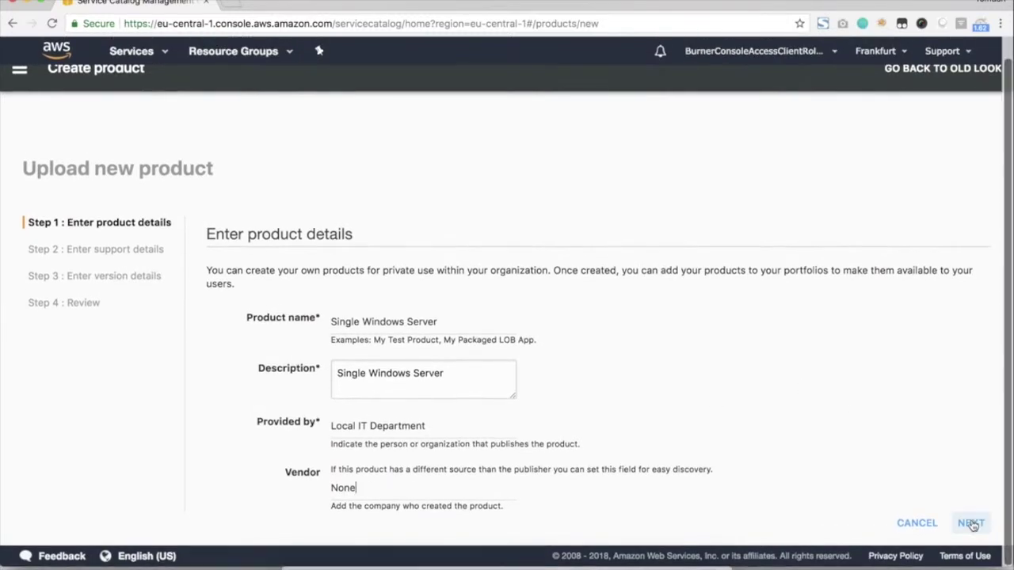
pyautogui.click(417, 330)
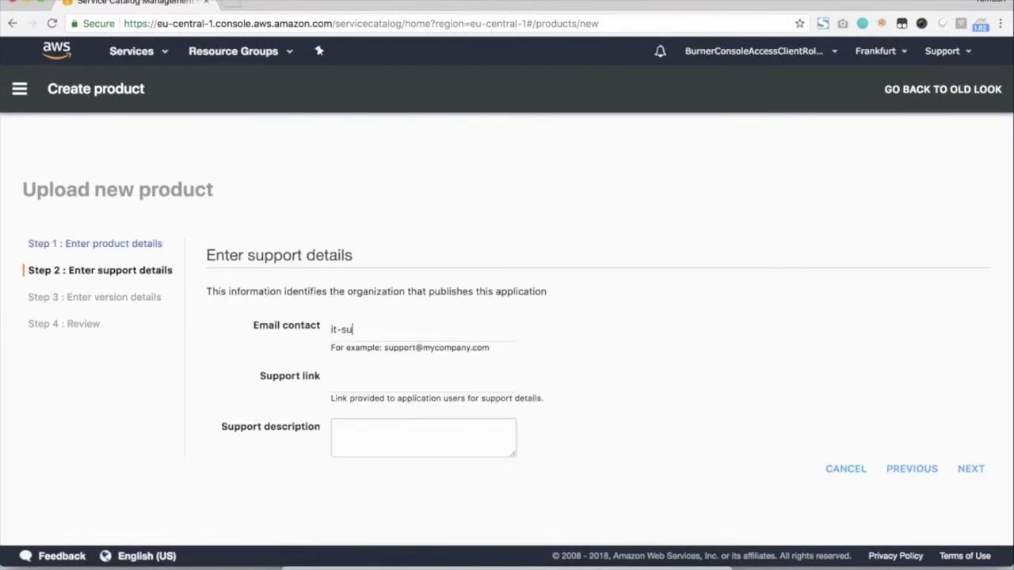
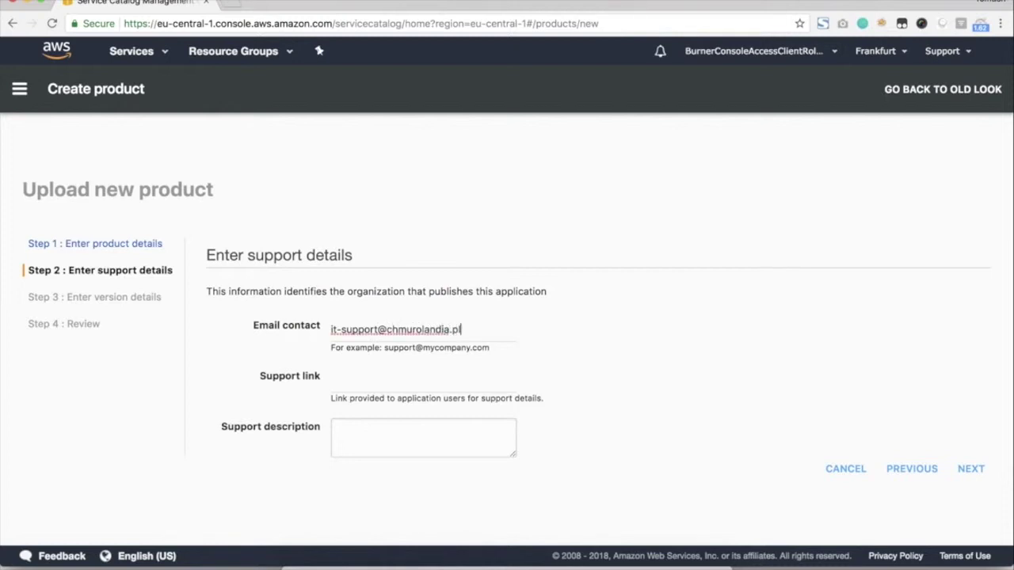
# Paste 'Single Windows Server' as the support description and continue.
pyautogui.click(355, 435)
pyautogui.hotkey('ctrl', 'v')
pyautogui.click(972, 470)
# Upload SingleWindowsServer.json as version 1.0.0 and create the product from the review step.
pyautogui.click(412, 319)
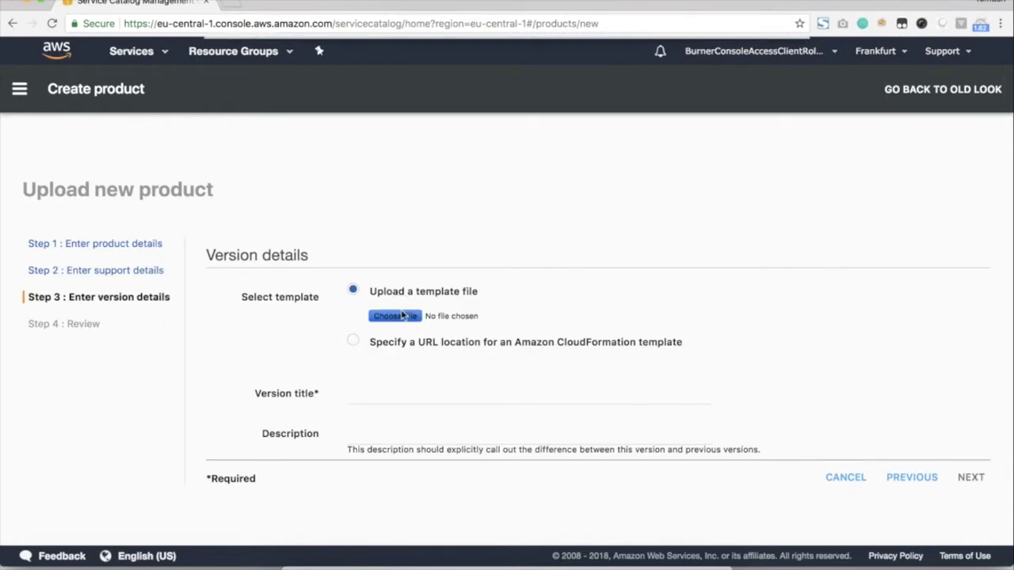
pyautogui.doubleClick(386, 96)
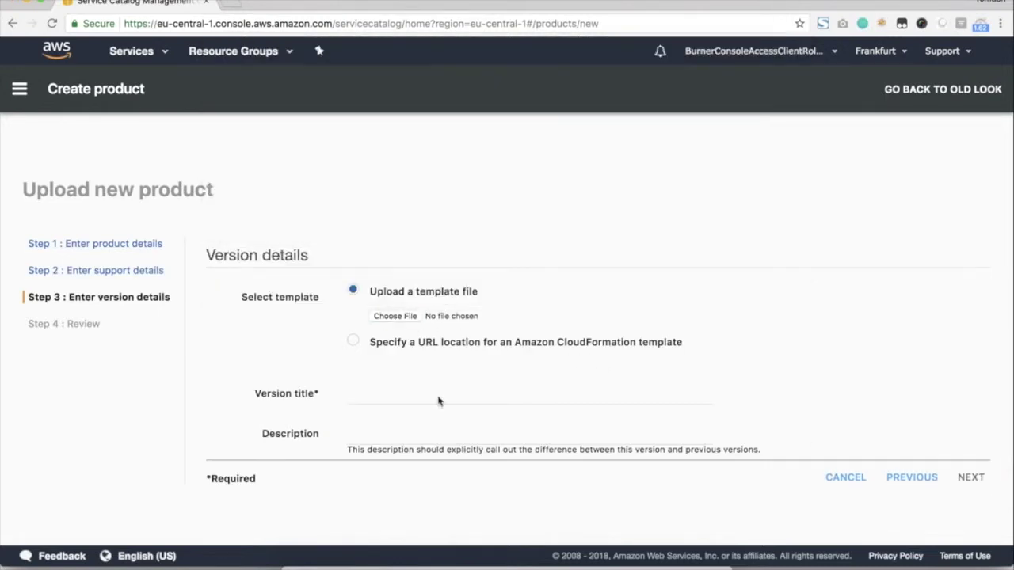
pyautogui.click(437, 396)
pyautogui.write('1')
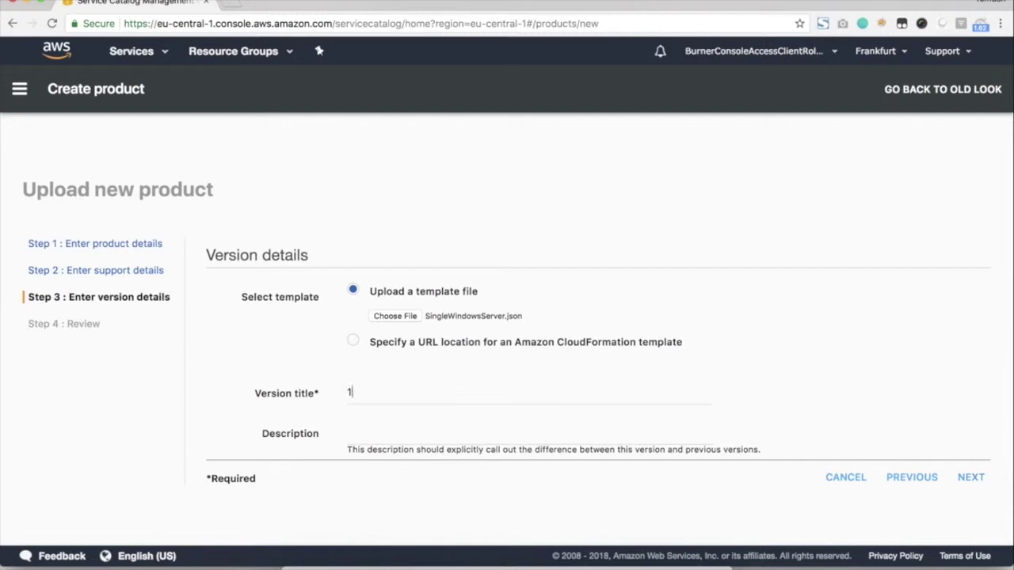
pyautogui.write('.0.0')
pyautogui.click(970, 477)
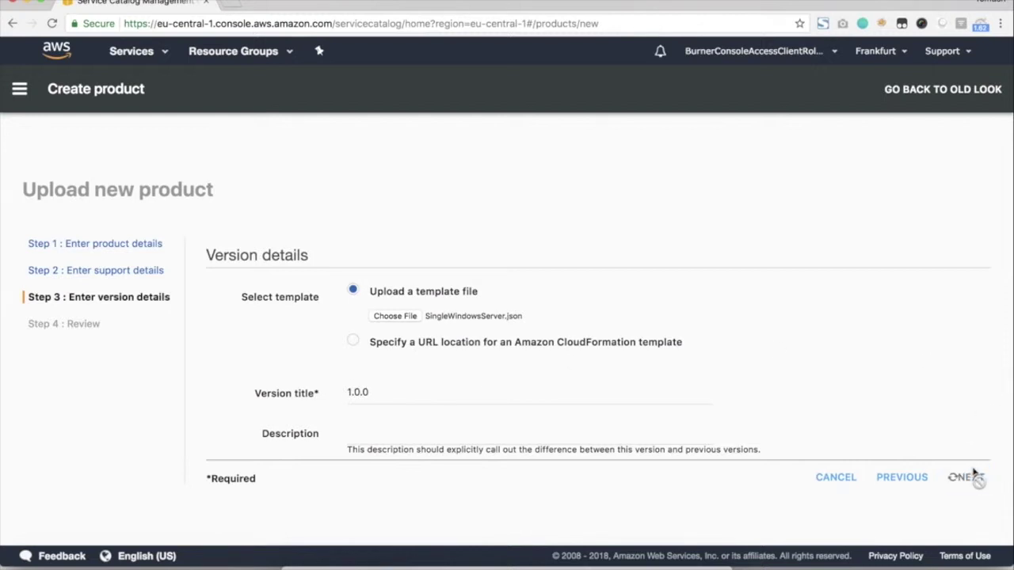
pyautogui.scroll(-4, 713, 373)
pyautogui.click(963, 523)
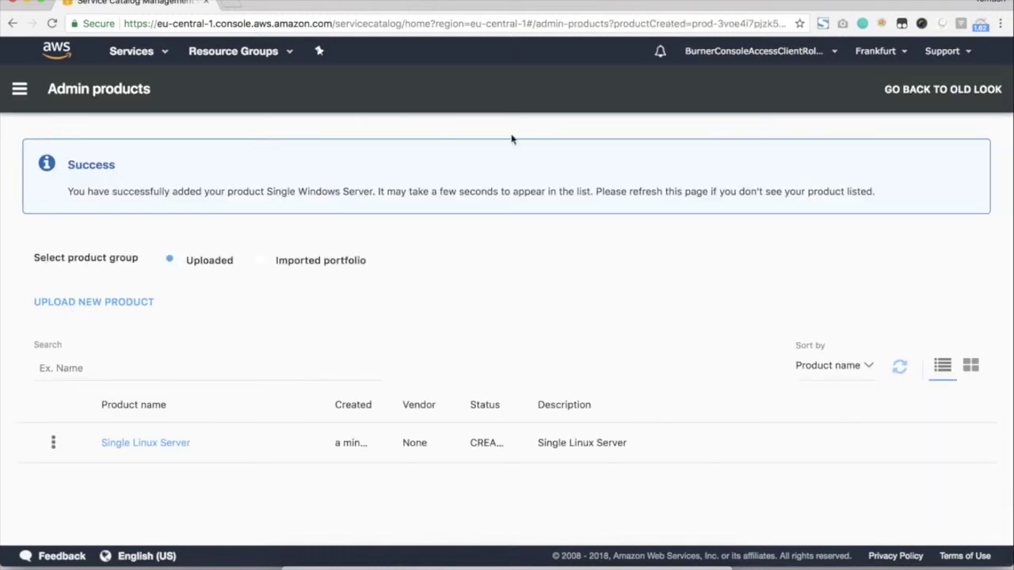
# Start a new portfolio from the Portfolios list and name it 'IT Resources'.
pyautogui.click(19, 89)
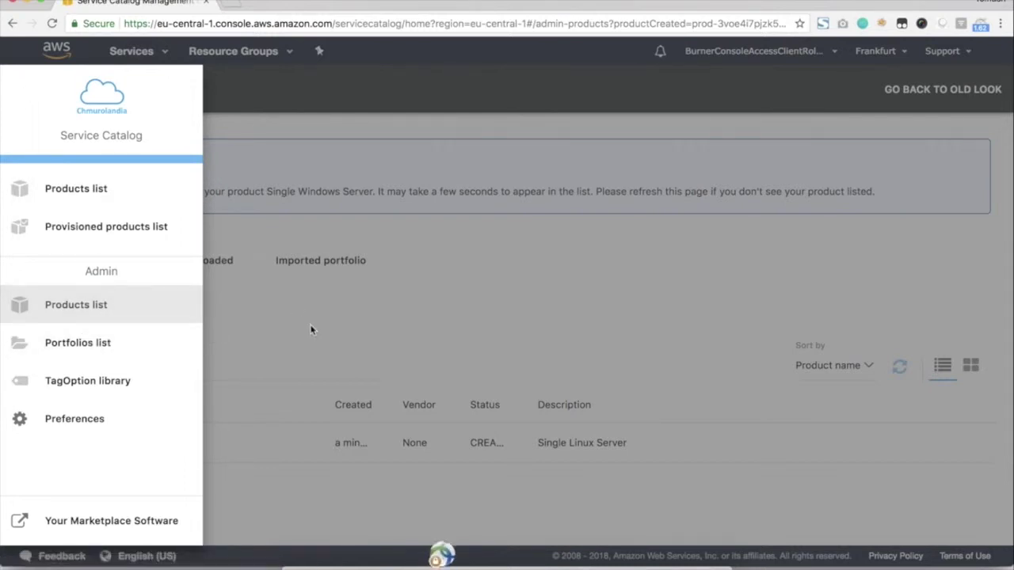
pyautogui.click(108, 351)
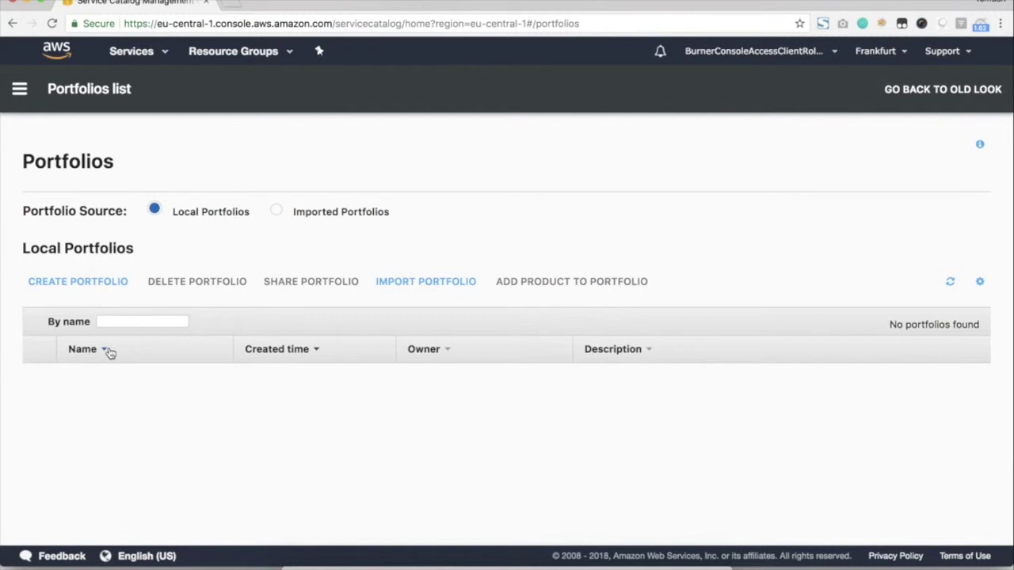
pyautogui.click(86, 289)
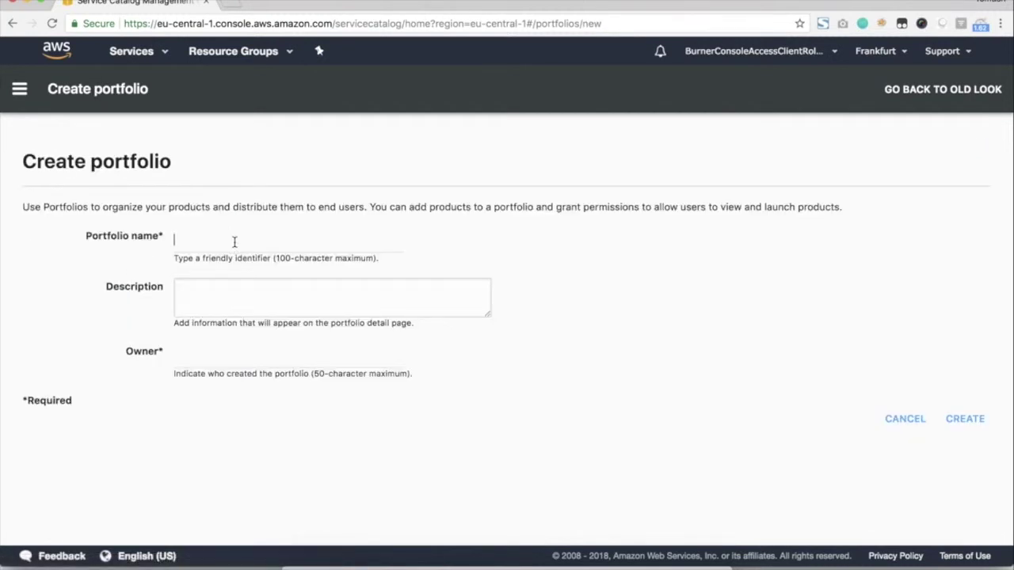
pyautogui.write('IT Resources')
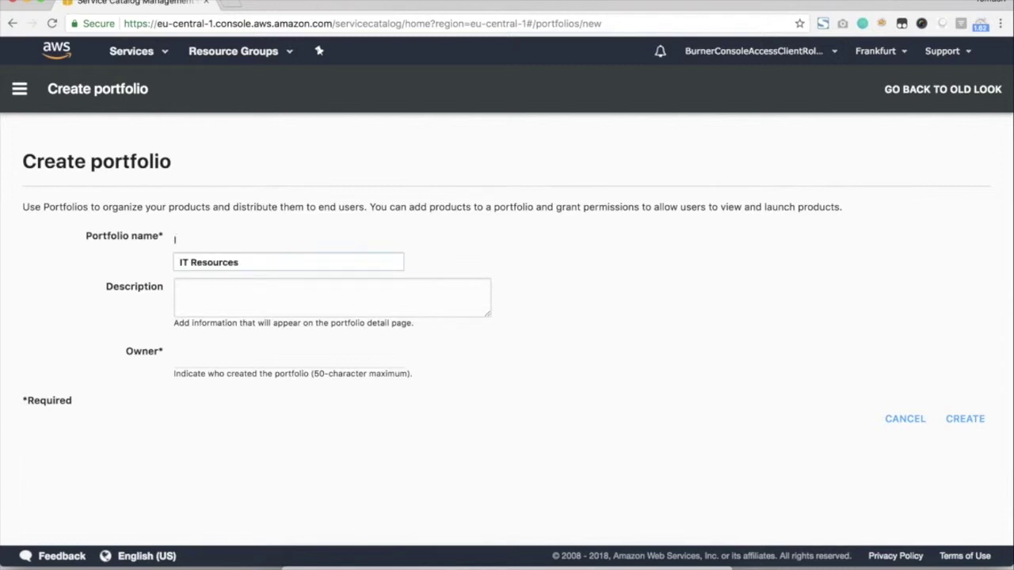
pyautogui.click(215, 262)
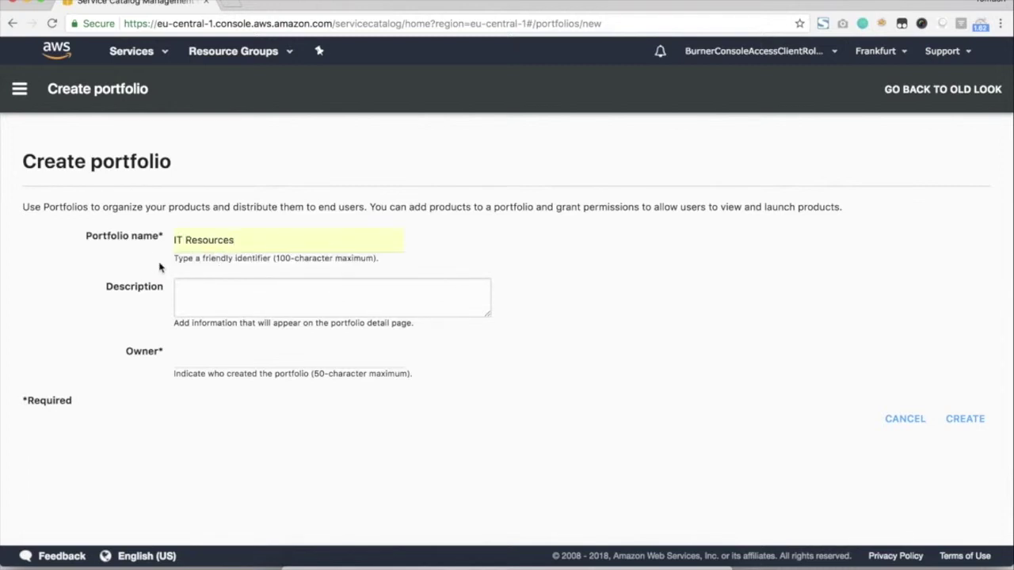
# Set the portfolio description to 'IT Resources', pick the suggested owner, and create it.
pyautogui.click(223, 297)
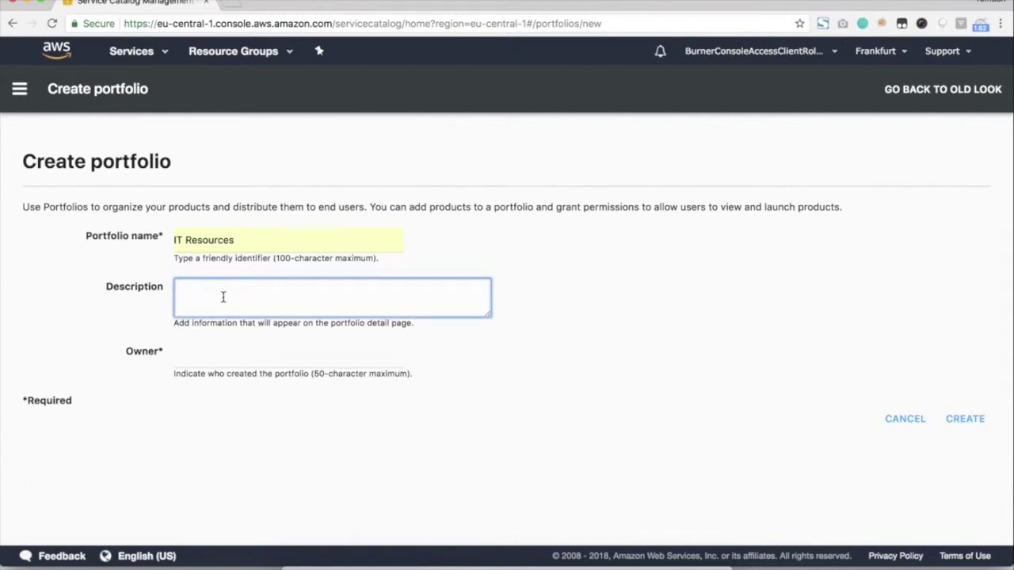
pyautogui.moveTo(249, 241); pyautogui.dragTo(161, 248)
pyautogui.click(249, 301)
pyautogui.hotkey('ctrl', 'v')
pyautogui.click(226, 358)
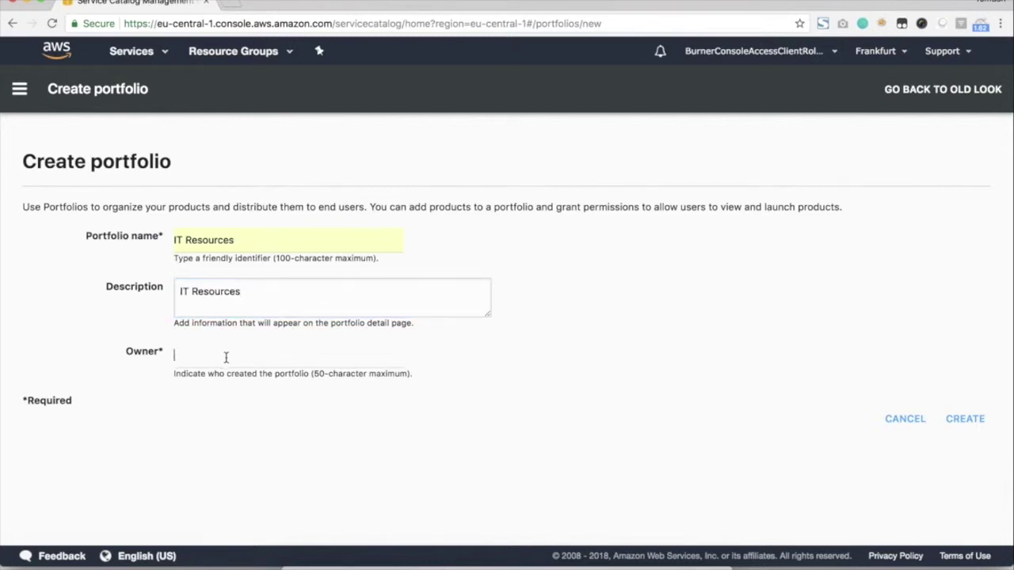
pyautogui.write('Tomasz')
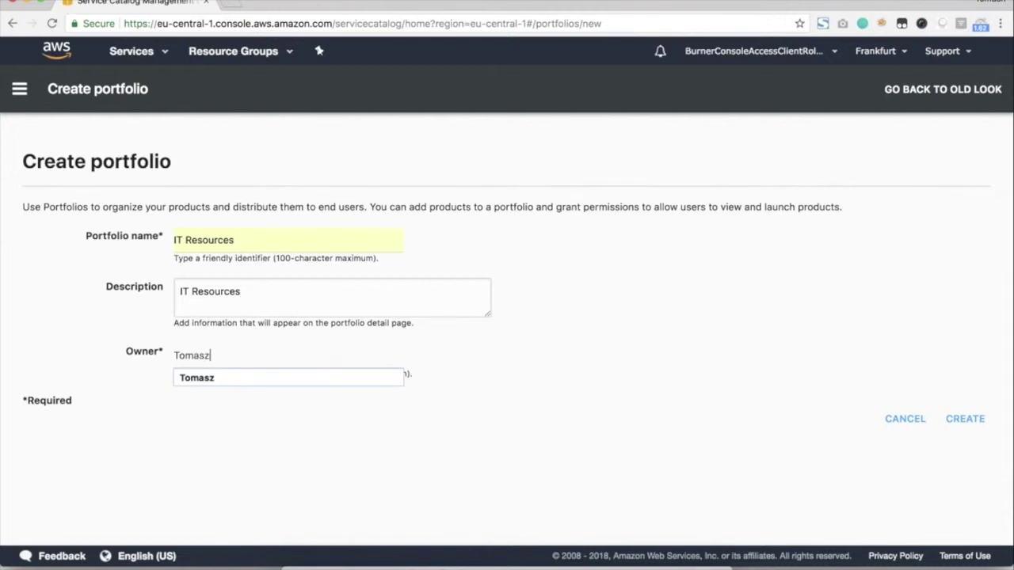
pyautogui.press('Return')
pyautogui.click(965, 420)
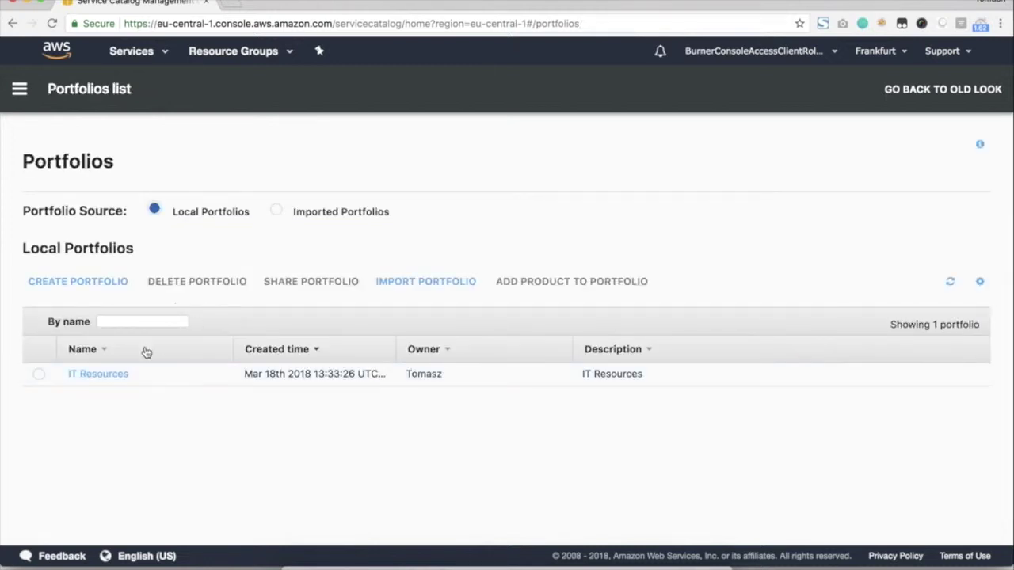
# Add Single Linux Server to the IT Resources portfolio.
pyautogui.click(96, 373)
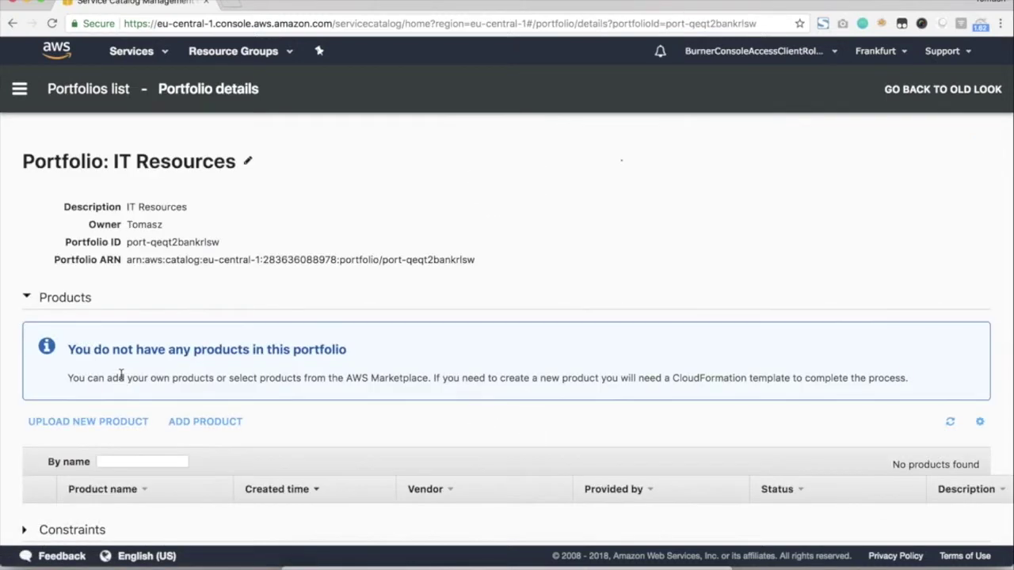
pyautogui.scroll(-3, 121, 378)
pyautogui.scroll(1, 74, 335)
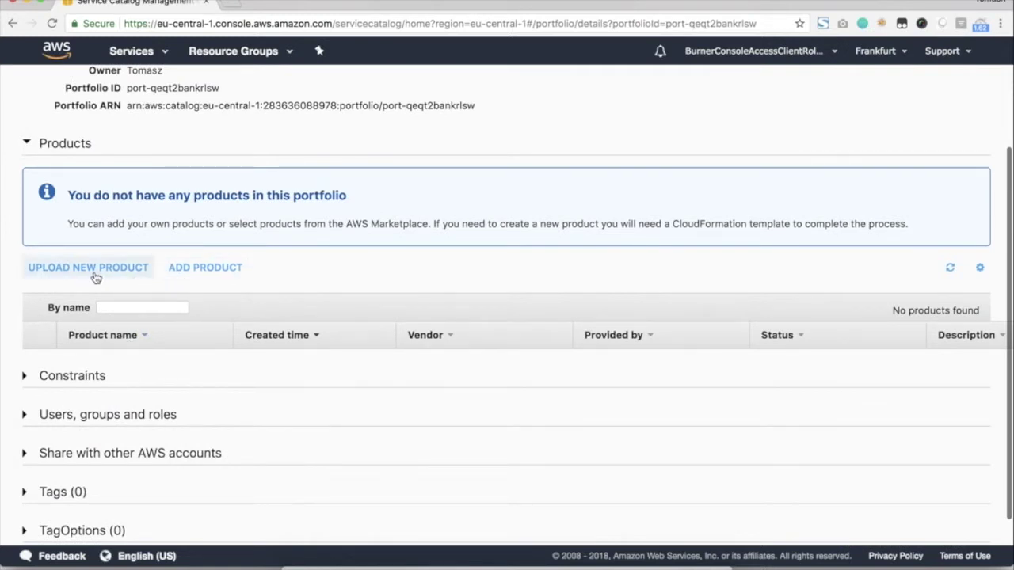
pyautogui.click(200, 270)
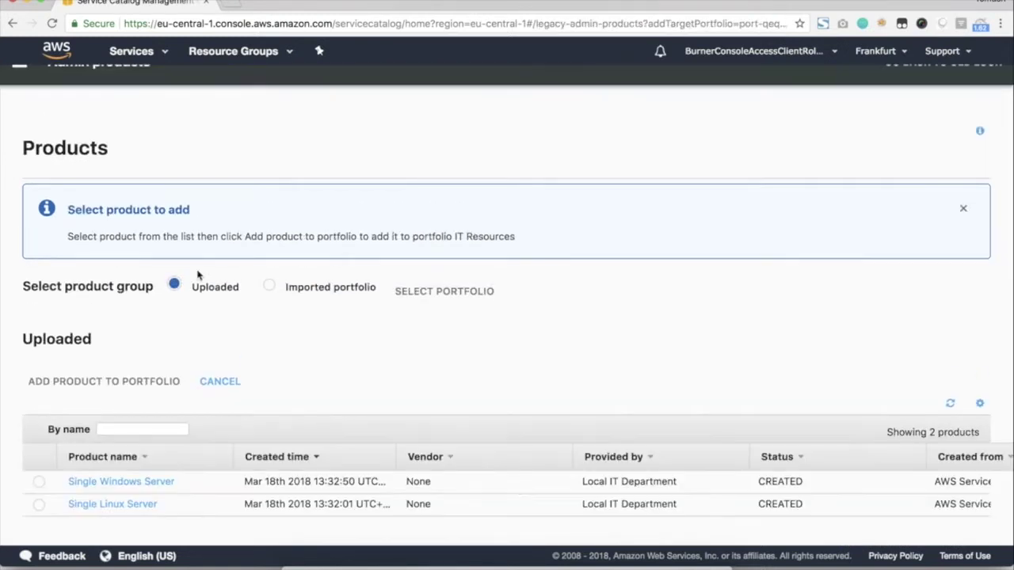
pyautogui.click(39, 482)
pyautogui.click(39, 504)
pyautogui.click(127, 382)
# Add Single Windows Server to the portfolio as well.
pyautogui.scroll(-5, 119, 372)
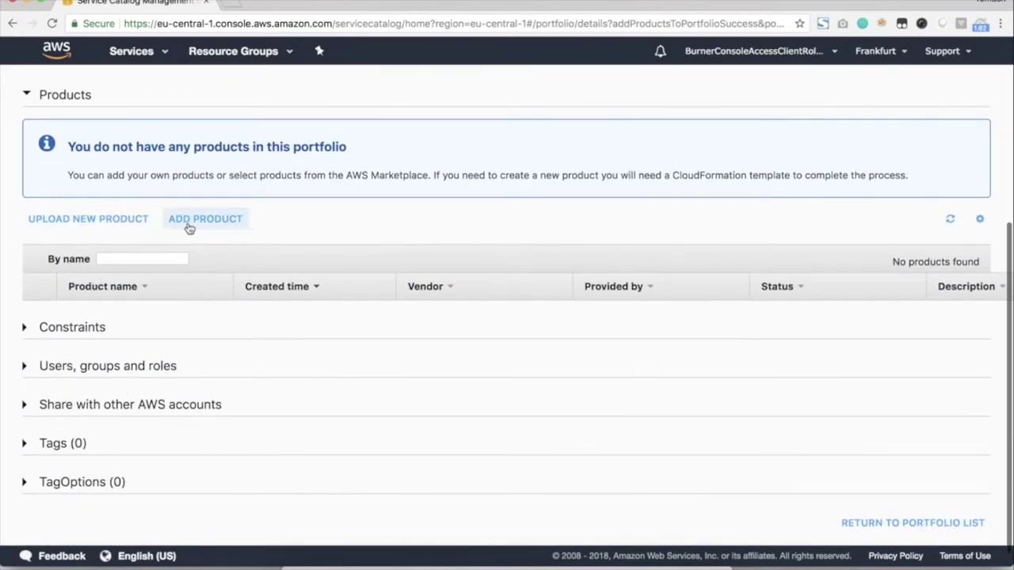
pyautogui.click(194, 219)
pyautogui.click(39, 482)
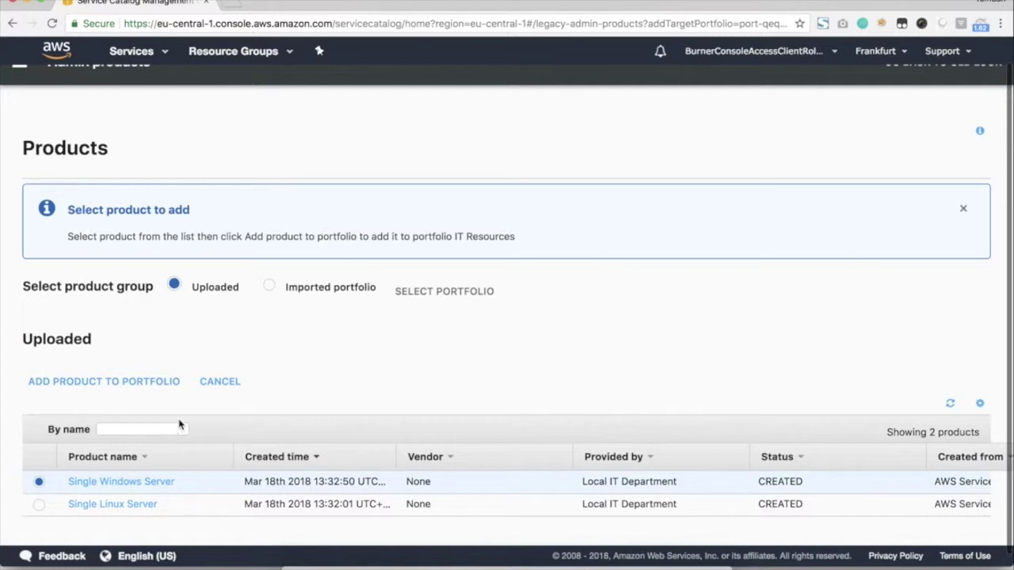
pyautogui.click(142, 385)
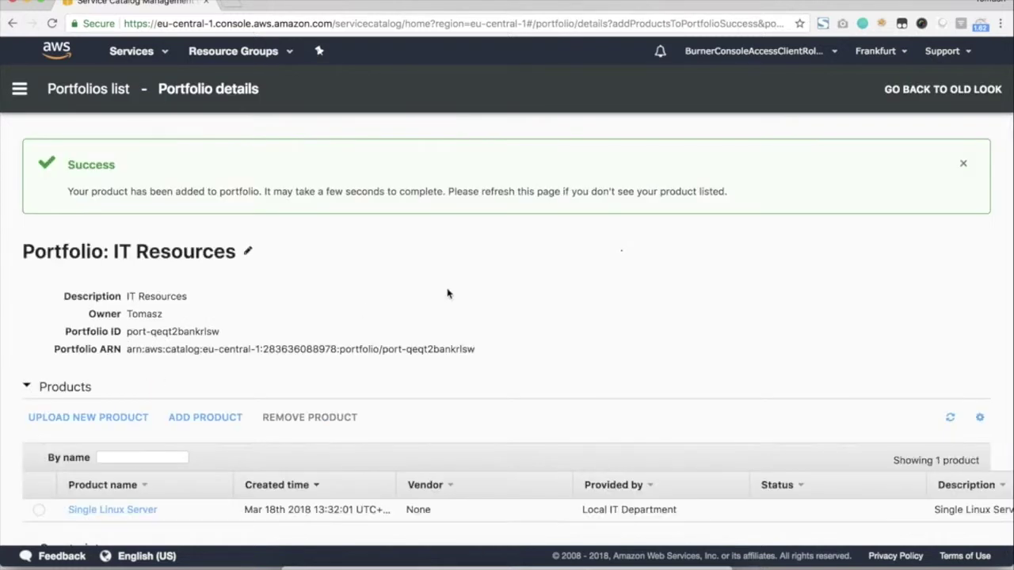
# Refresh the portfolio's product list until both products appear, and dismiss the success message.
pyautogui.scroll(-4, 446, 290)
pyautogui.click(953, 279)
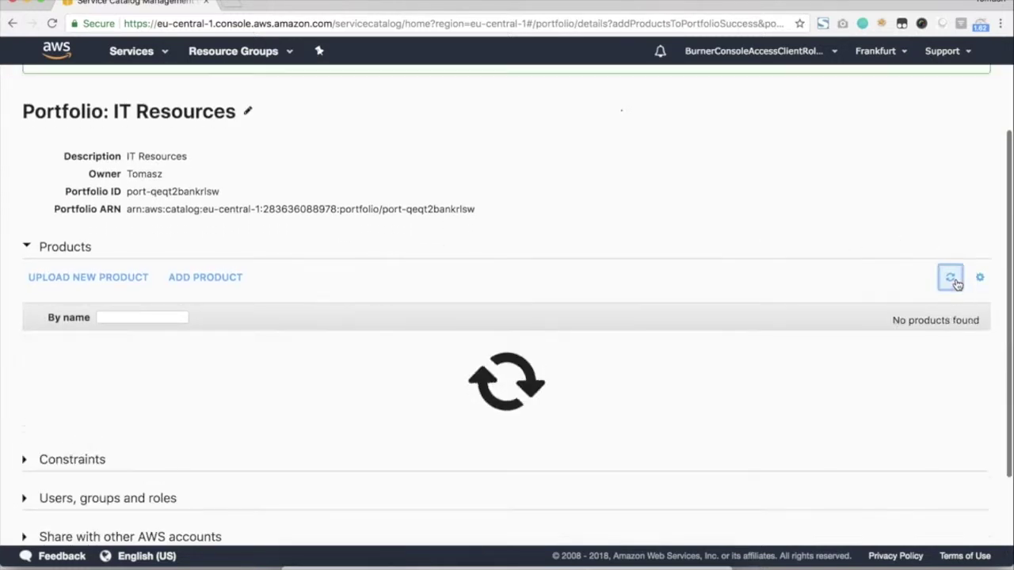
pyautogui.click(955, 282)
pyautogui.click(951, 278)
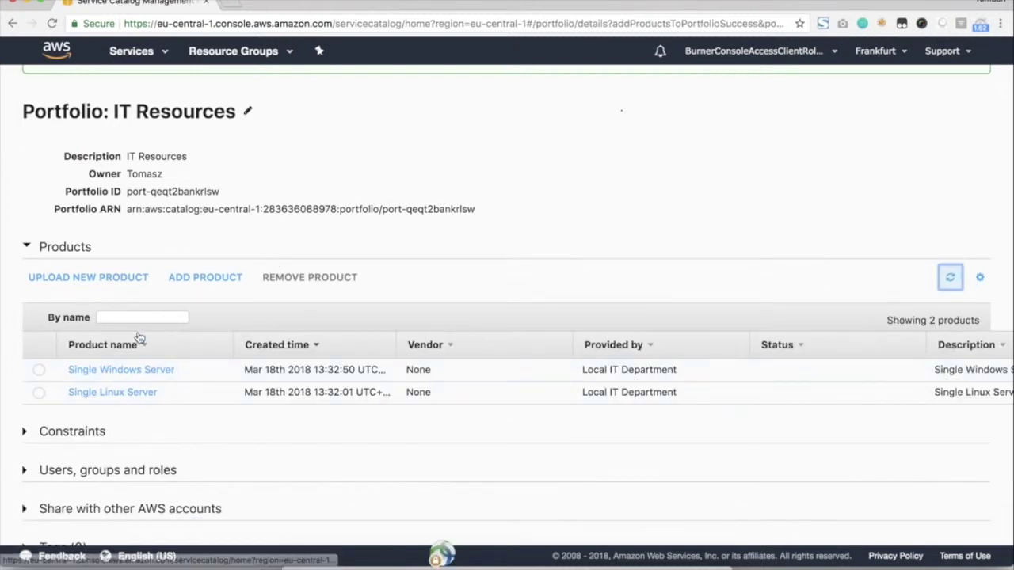
pyautogui.scroll(2, 152, 187)
pyautogui.scroll(2, 152, 187)
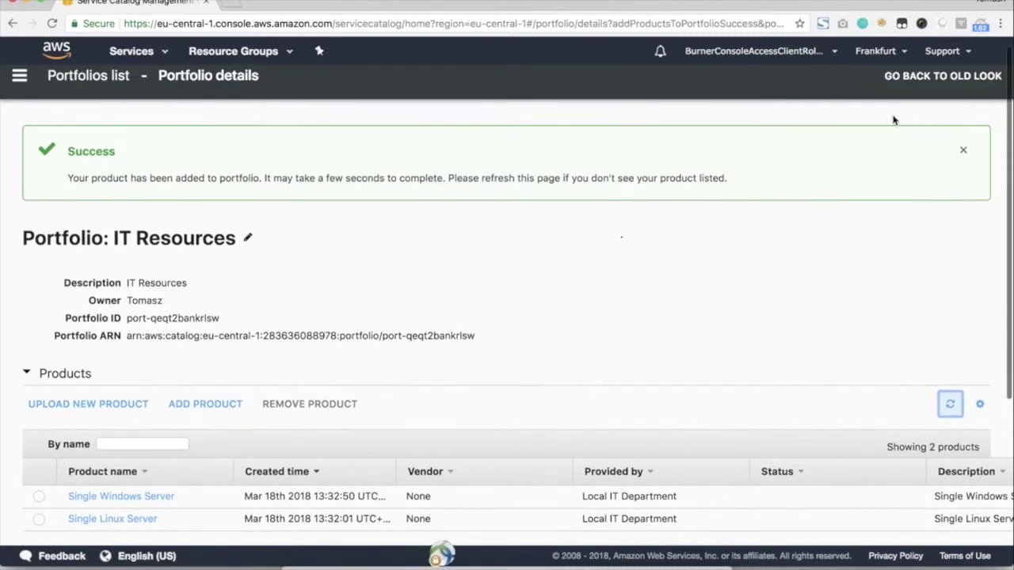
pyautogui.click(973, 149)
pyautogui.scroll(-3, 376, 269)
pyautogui.scroll(-2, 173, 356)
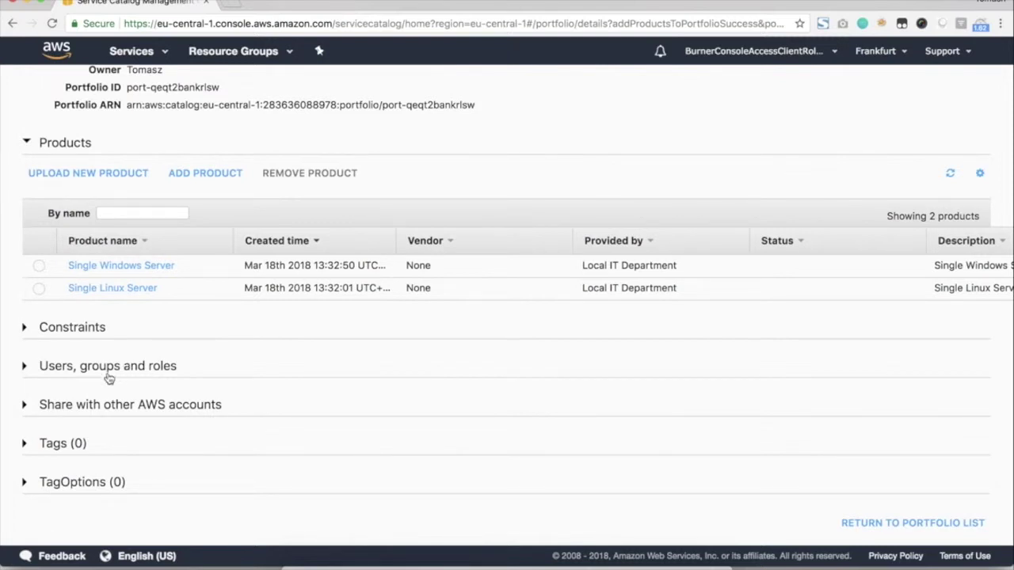
# Give the account's only IAM user access to IT Resources from the Users list.
pyautogui.click(64, 372)
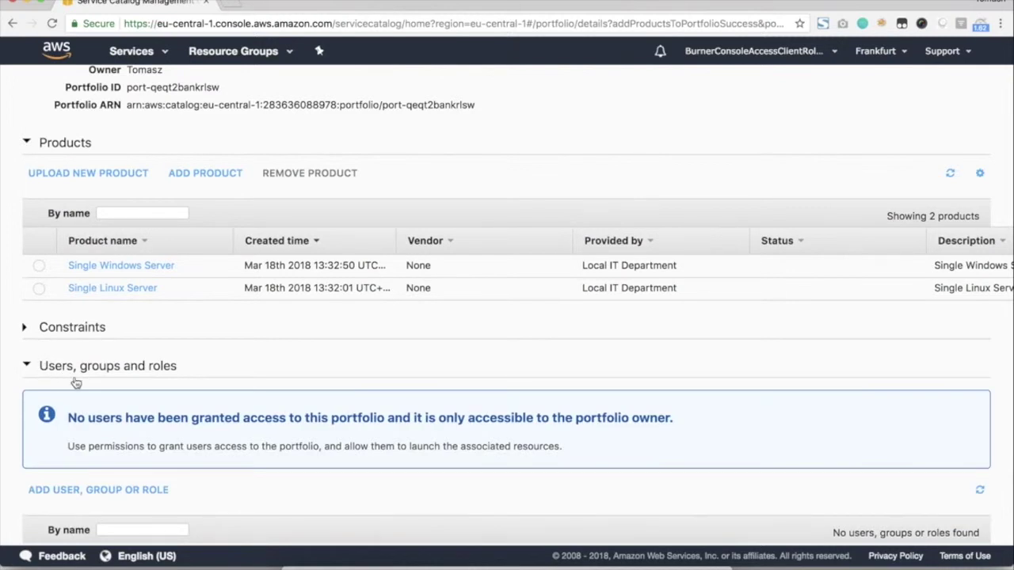
pyautogui.scroll(-3, 76, 382)
pyautogui.click(91, 381)
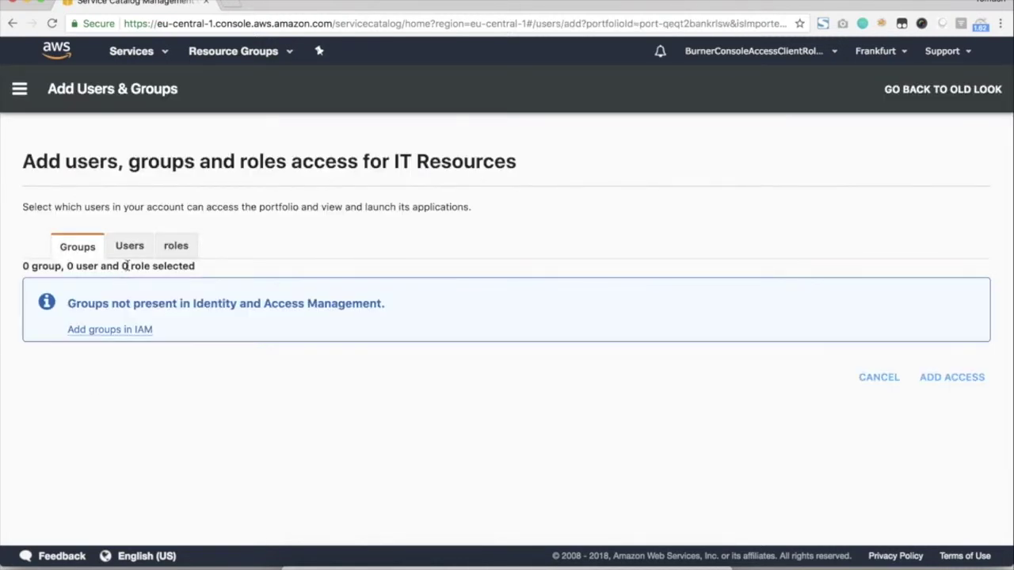
pyautogui.click(127, 247)
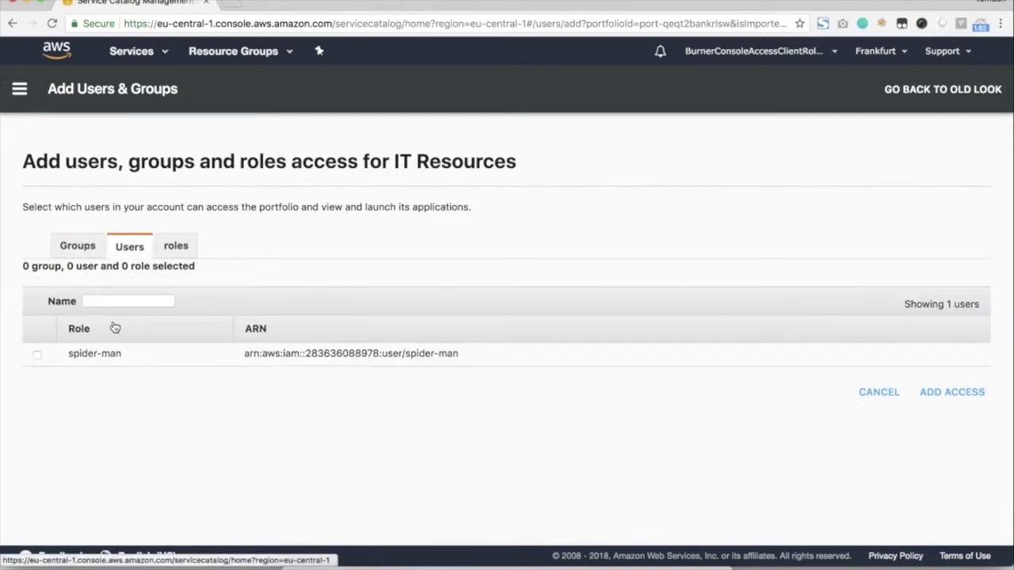
pyautogui.click(38, 357)
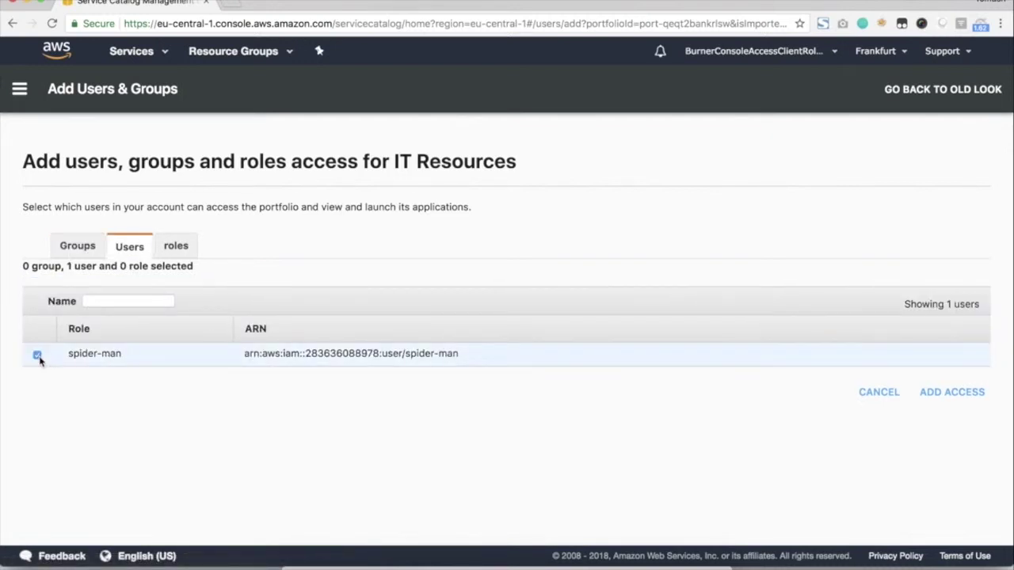
pyautogui.click(957, 400)
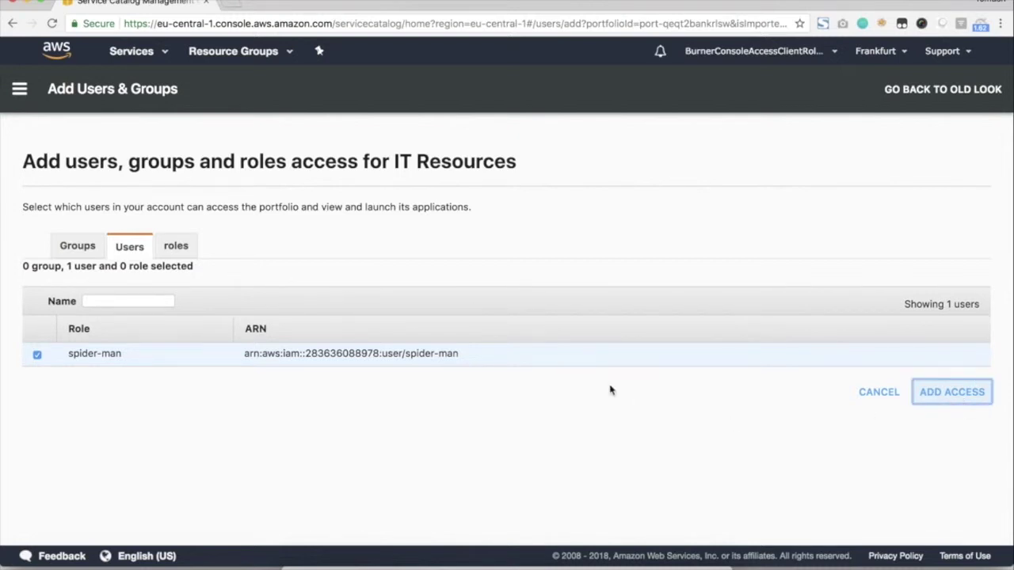
pyautogui.scroll(-5, 328, 350)
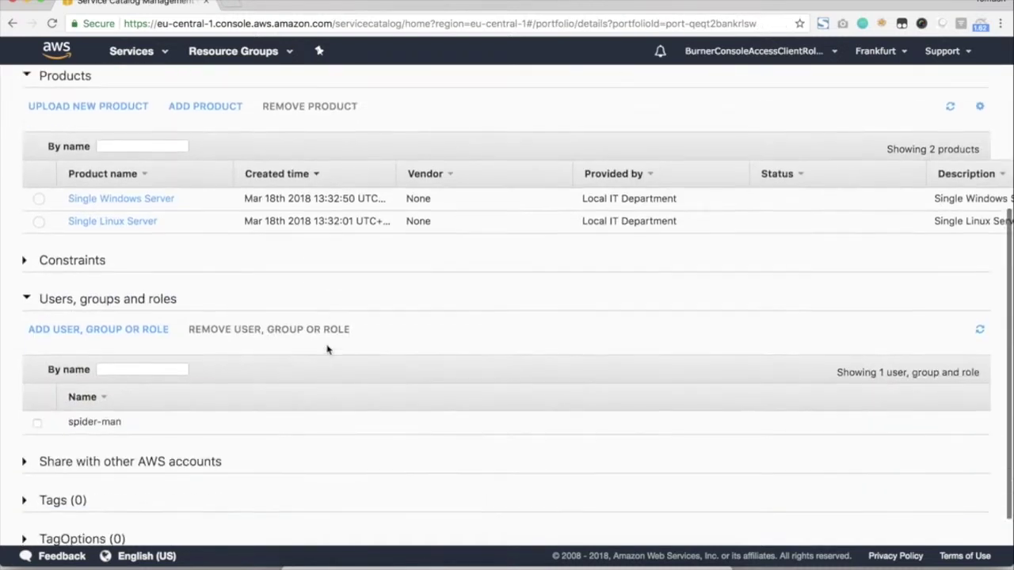
pyautogui.scroll(2, 327, 350)
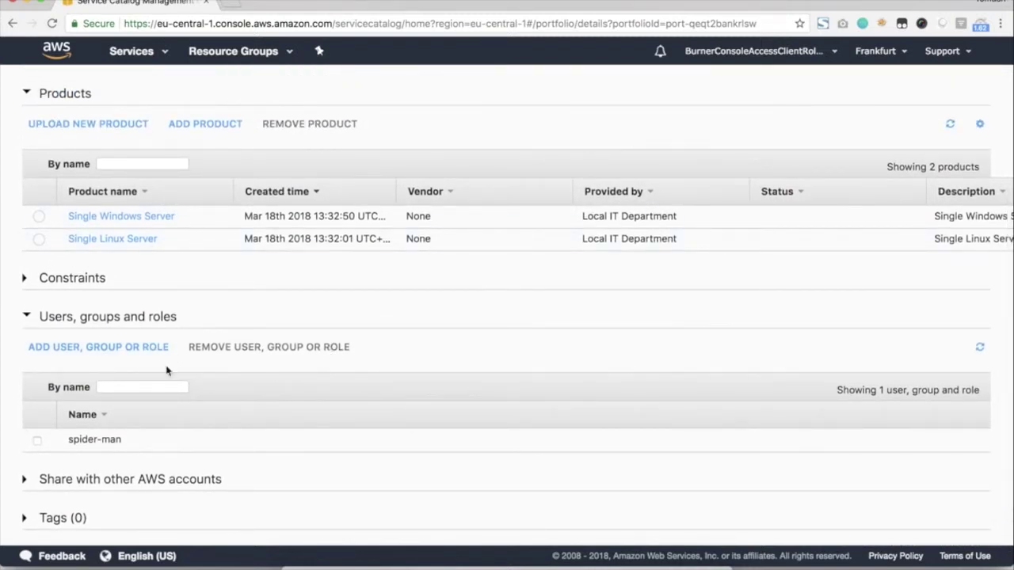
# Begin a Launch constraint for Single Linux Server from the portfolio's Constraints section.
pyautogui.click(26, 316)
pyautogui.click(25, 329)
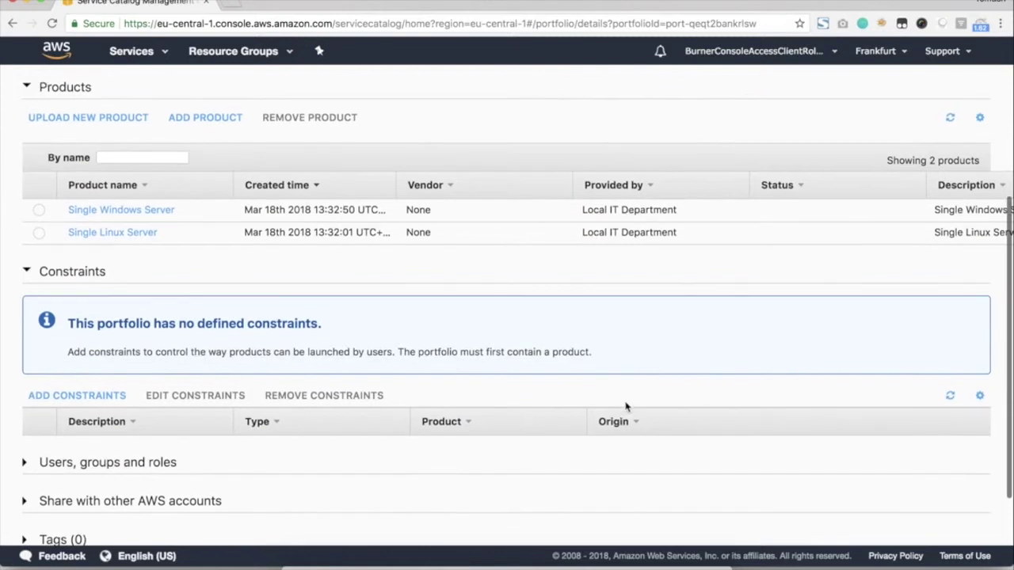
pyautogui.scroll(-1, 626, 408)
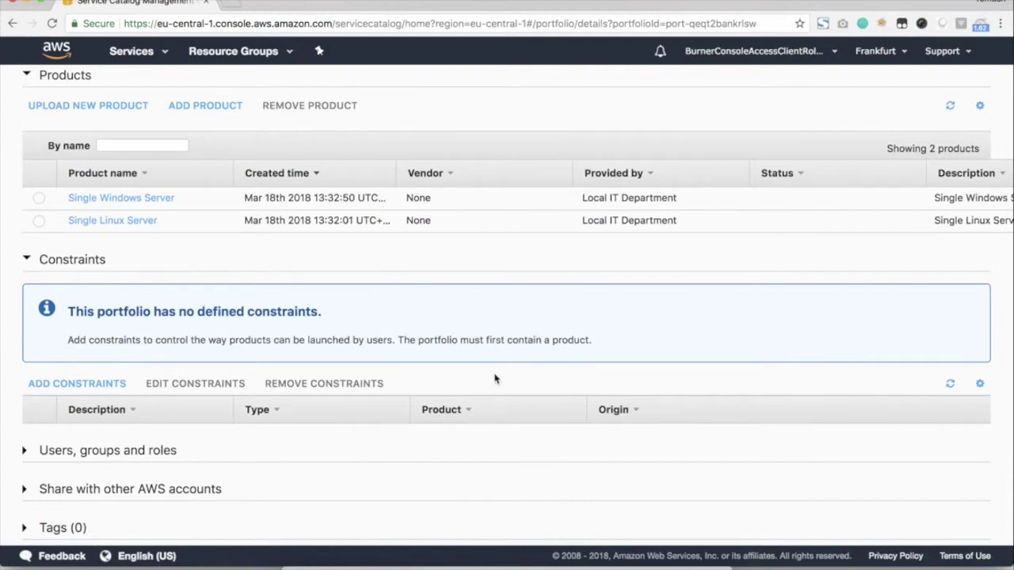
pyautogui.click(102, 385)
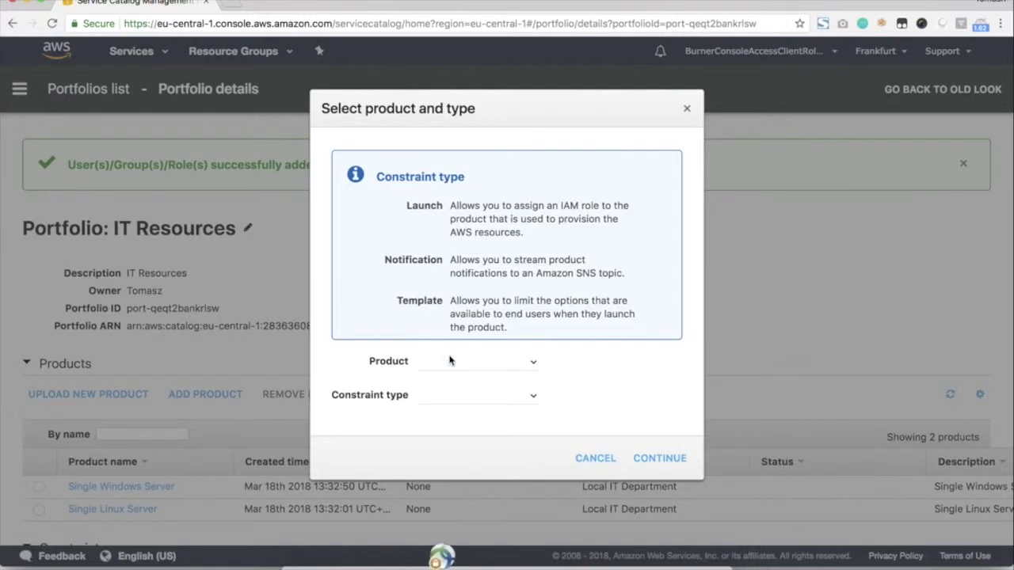
pyautogui.click(448, 362)
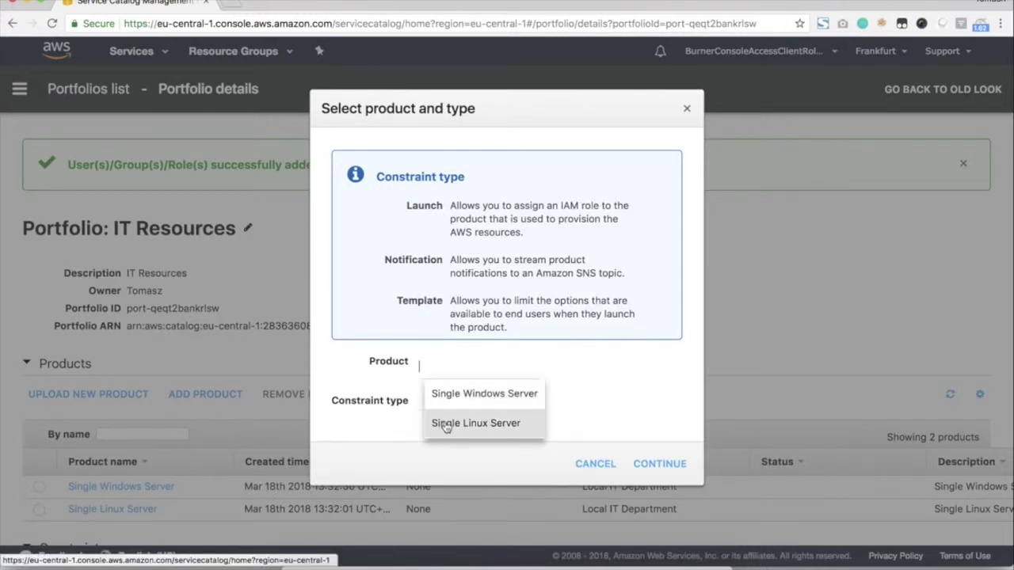
pyautogui.scroll(-1, 408, 380)
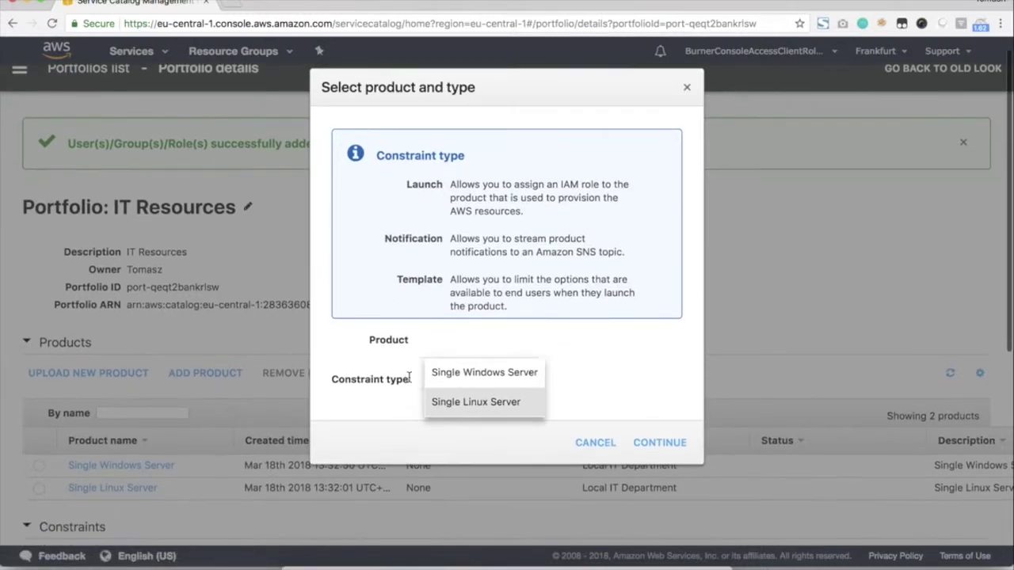
pyautogui.click(478, 404)
pyautogui.click(483, 377)
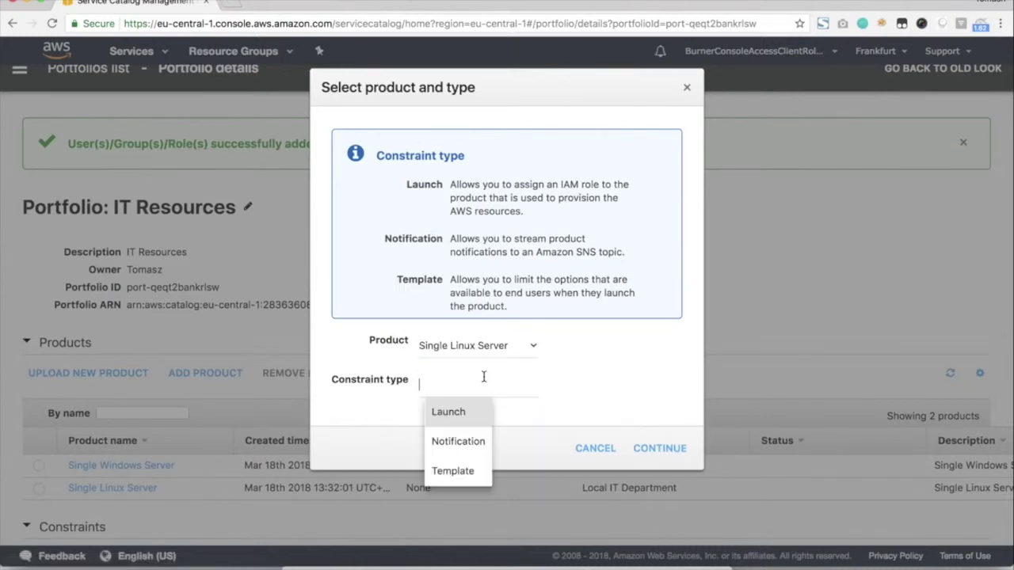
pyautogui.click(442, 412)
pyautogui.click(653, 449)
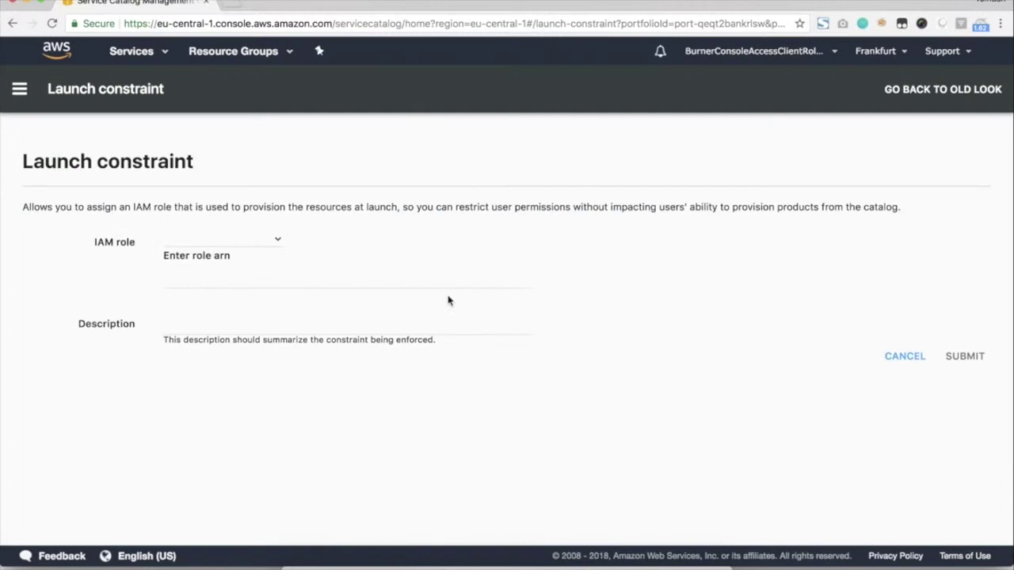
# Choose ServiceCatalogRole as the launch IAM role and submit the constraint.
pyautogui.click(224, 239)
pyautogui.scroll(-2, 243, 313)
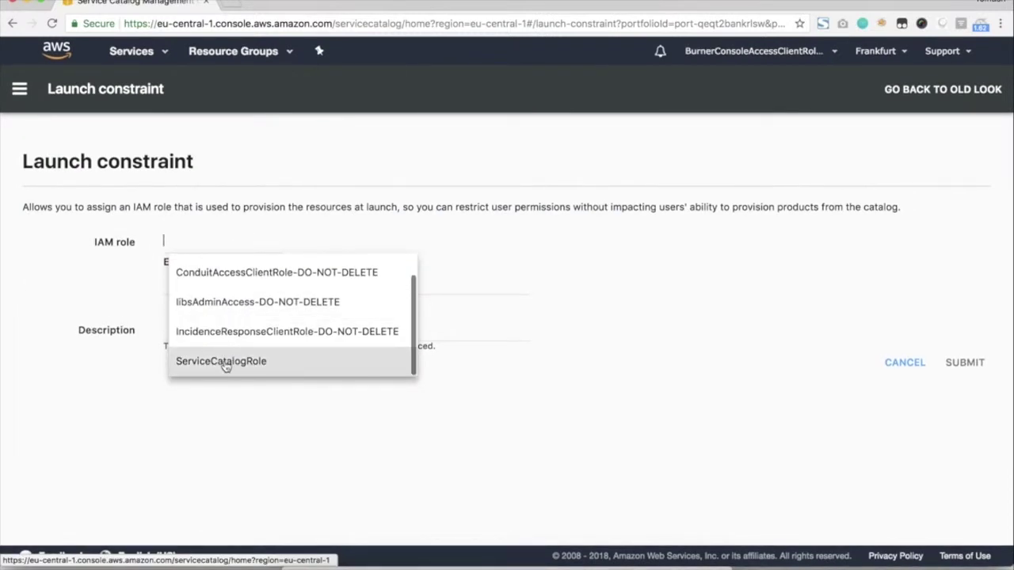
pyautogui.click(239, 362)
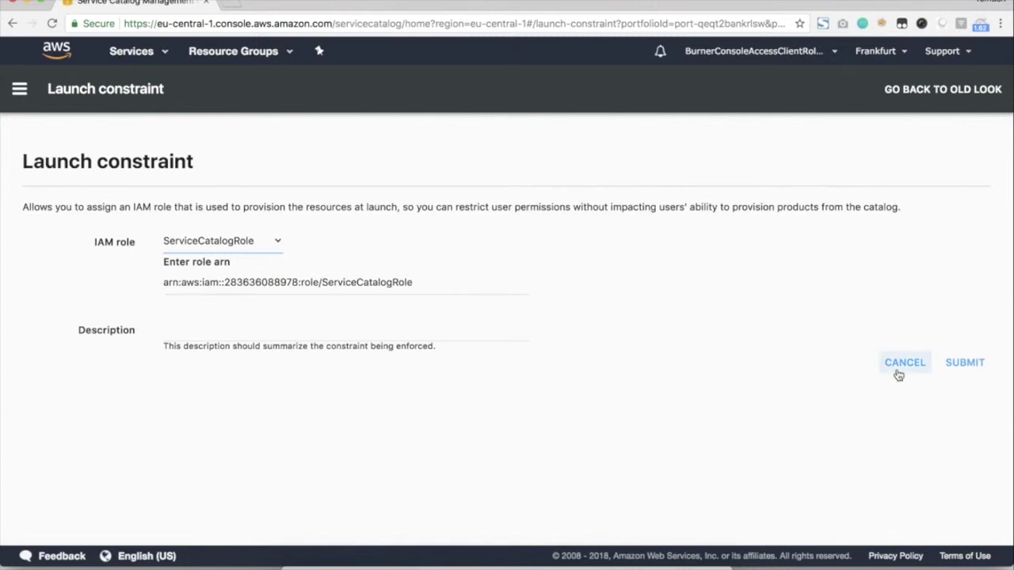
pyautogui.click(980, 365)
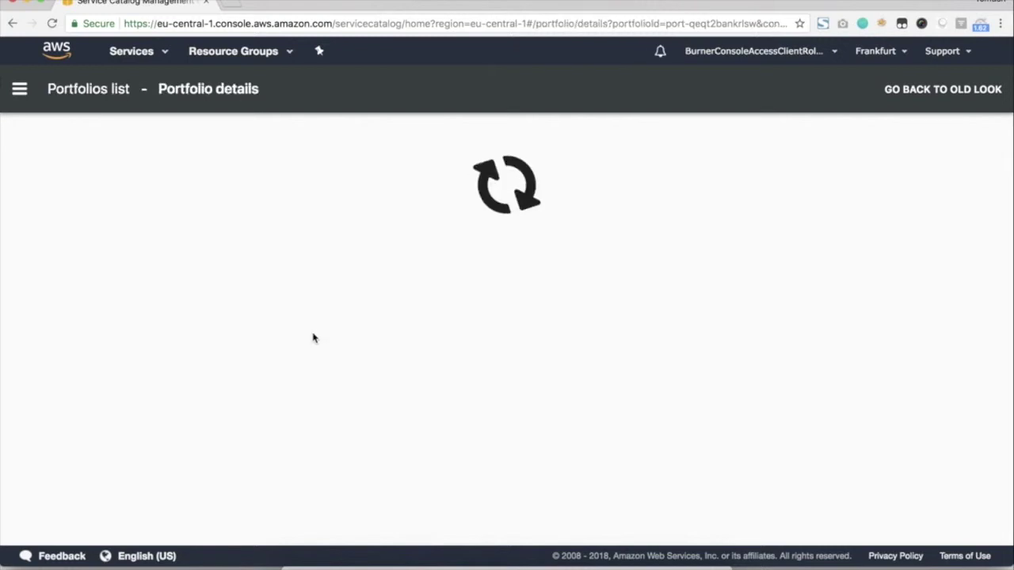
# Add a Launch constraint for Single Windows Server with ServiceCatalogRole as the IAM role.
pyautogui.scroll(-5, 312, 335)
pyautogui.click(79, 409)
pyautogui.click(466, 372)
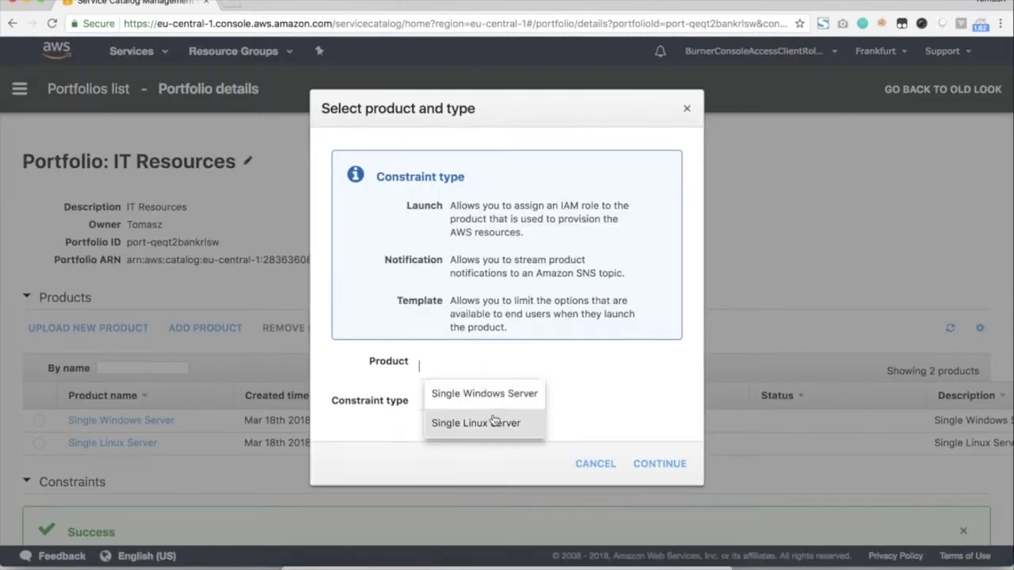
pyautogui.click(485, 391)
pyautogui.click(477, 407)
pyautogui.click(463, 433)
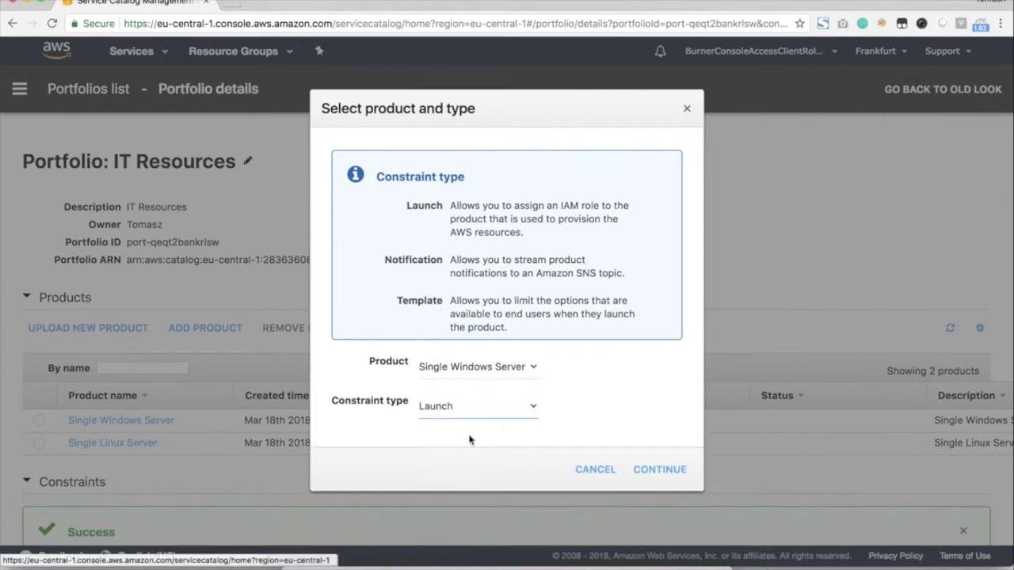
pyautogui.click(662, 477)
pyautogui.click(229, 243)
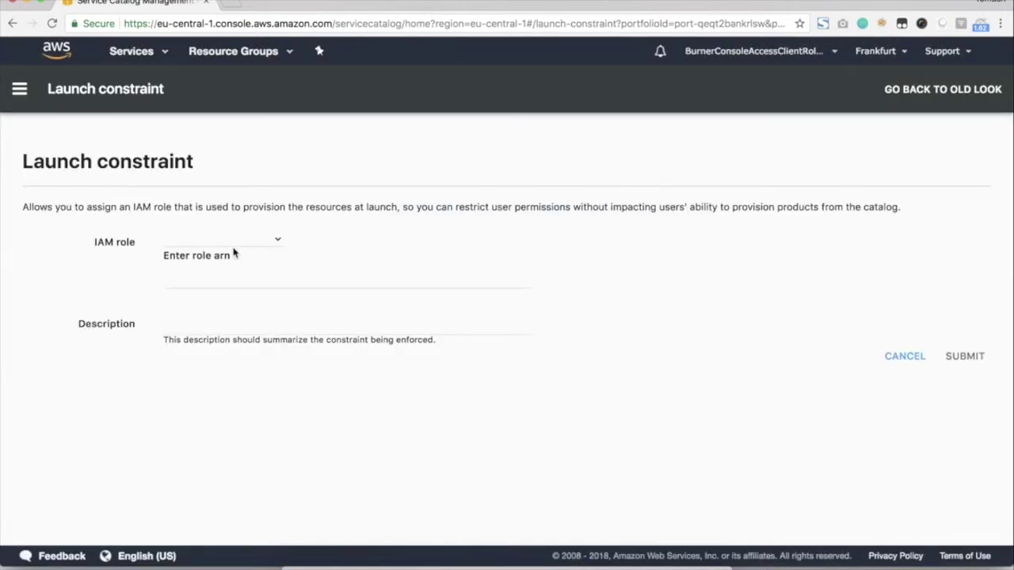
pyautogui.scroll(-1, 232, 305)
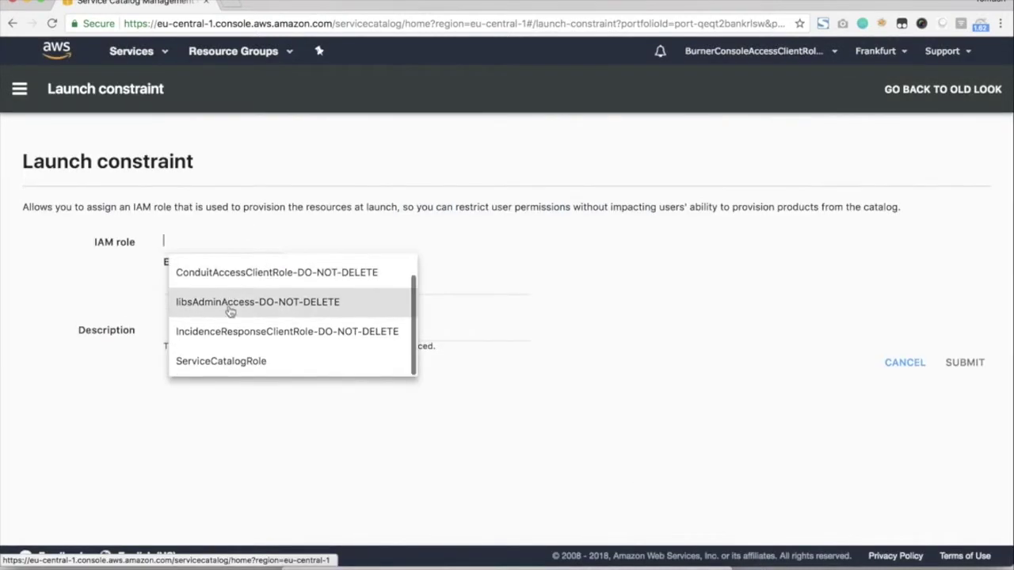
pyautogui.click(237, 360)
pyautogui.click(965, 362)
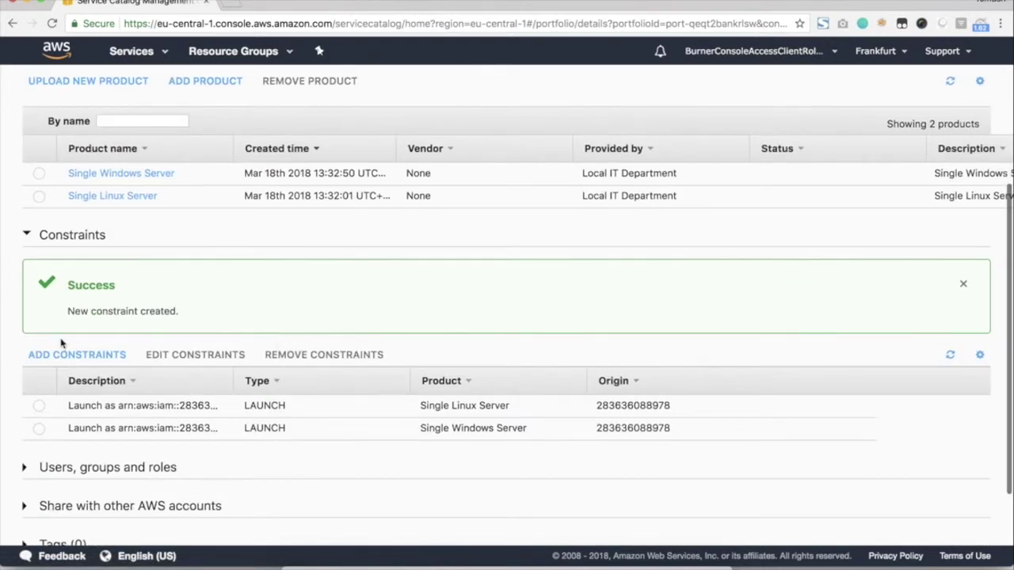
pyautogui.scroll(1, 61, 343)
# Collapse Constraints and Products, expand TagOptions, and open the associate TagOptions dialog.
pyautogui.click(27, 281)
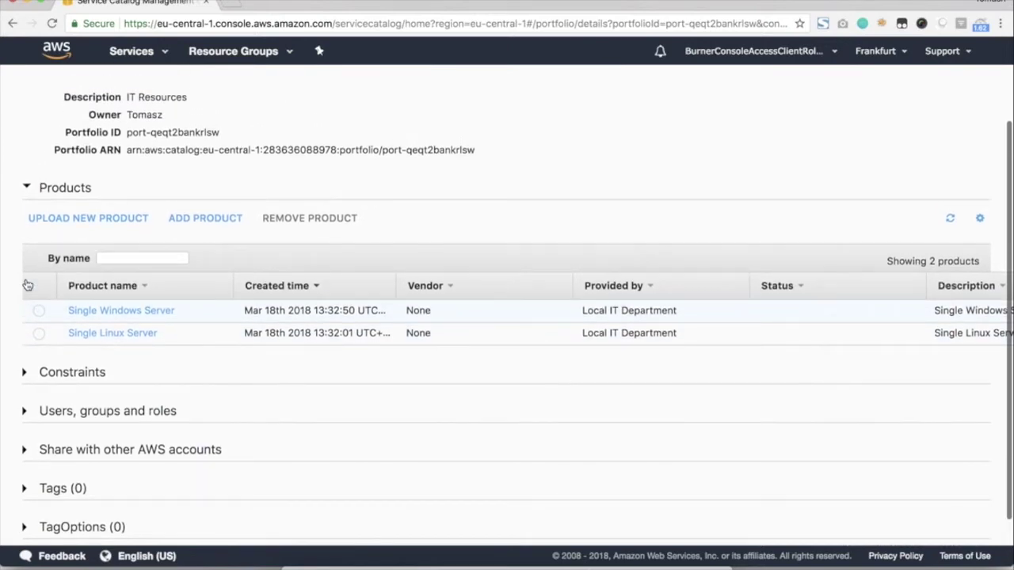
pyautogui.click(26, 195)
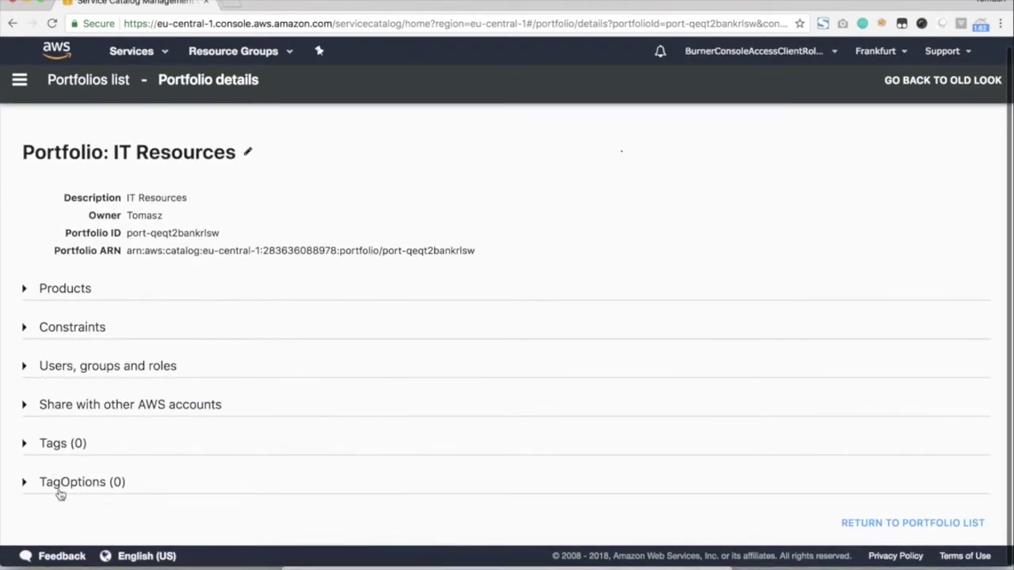
pyautogui.click(27, 483)
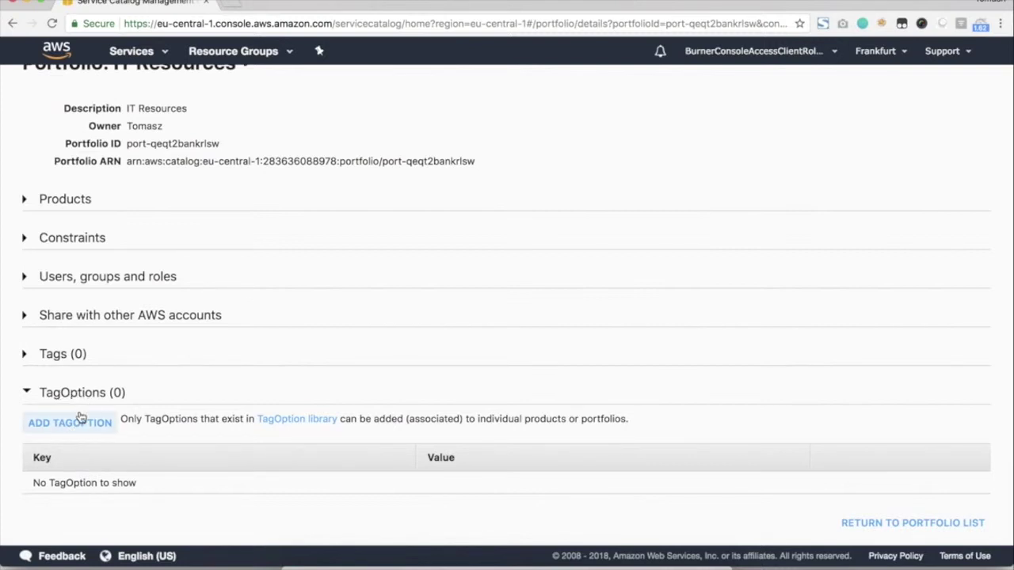
pyautogui.click(77, 428)
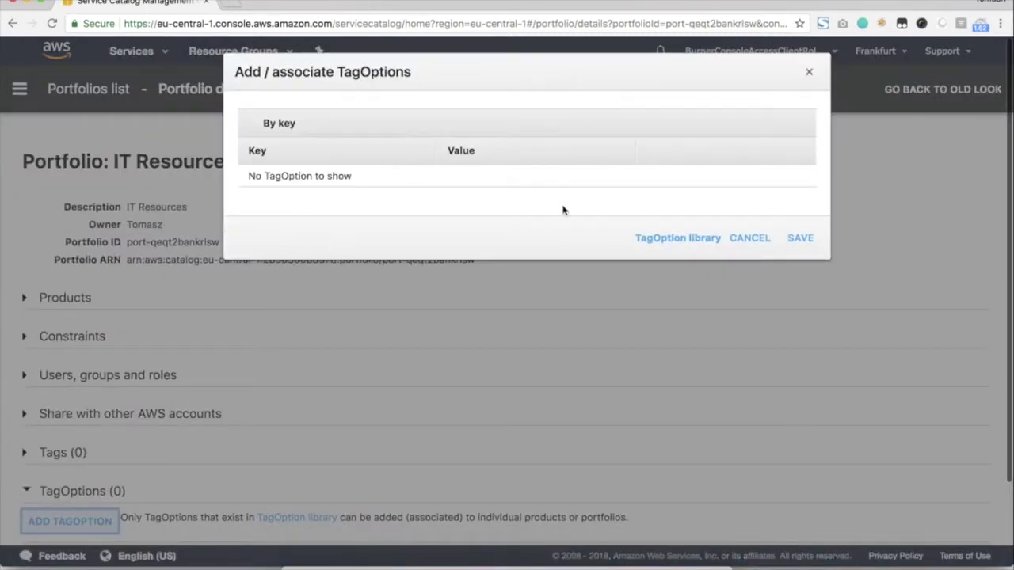
# Create a TagOption in the library with key Srodowisko and value Produkcja.
pyautogui.click(700, 240)
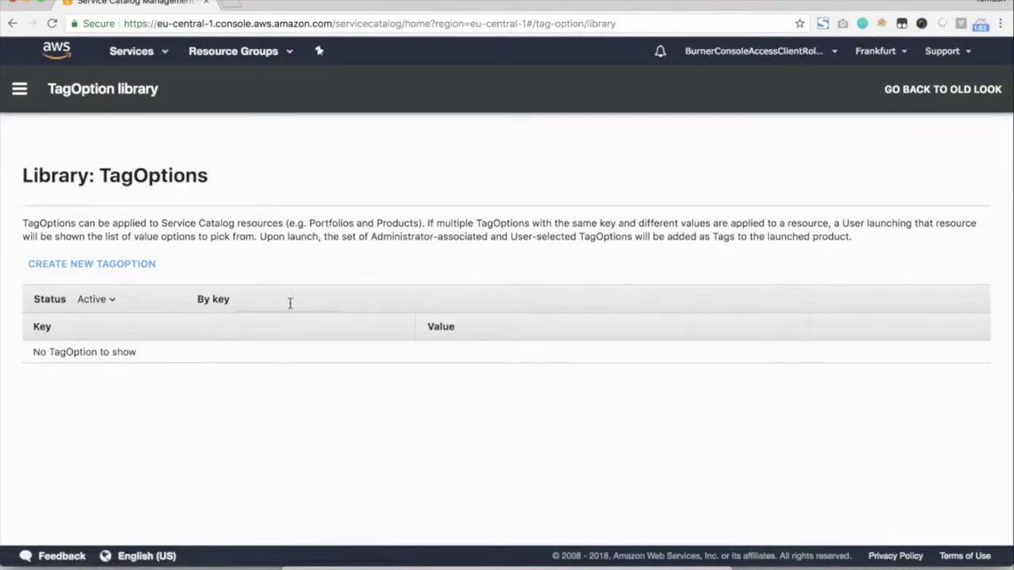
pyautogui.click(94, 267)
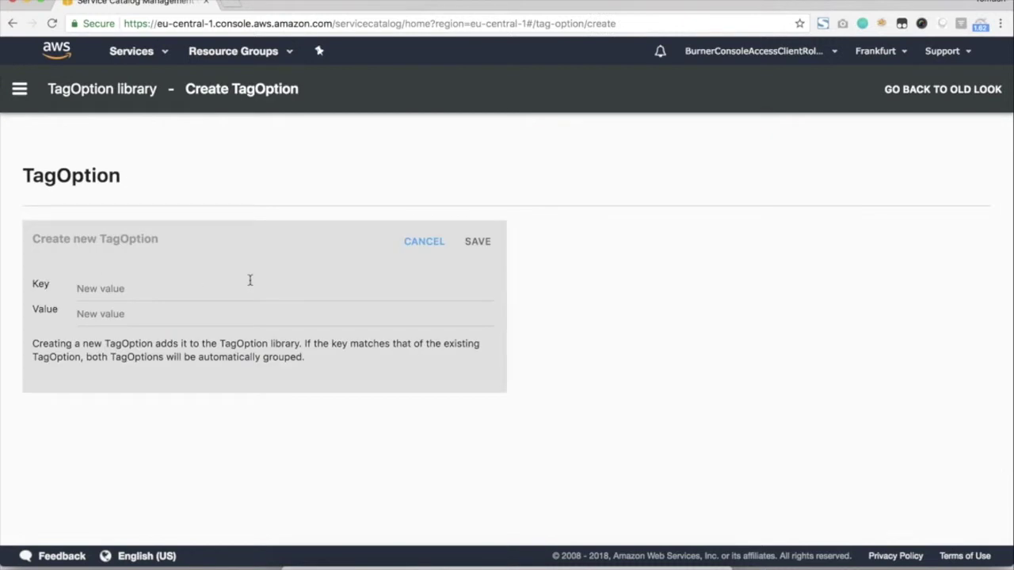
pyautogui.click(170, 300)
pyautogui.write('Srodowisko')
pyautogui.click(153, 319)
pyautogui.write('Produkcja')
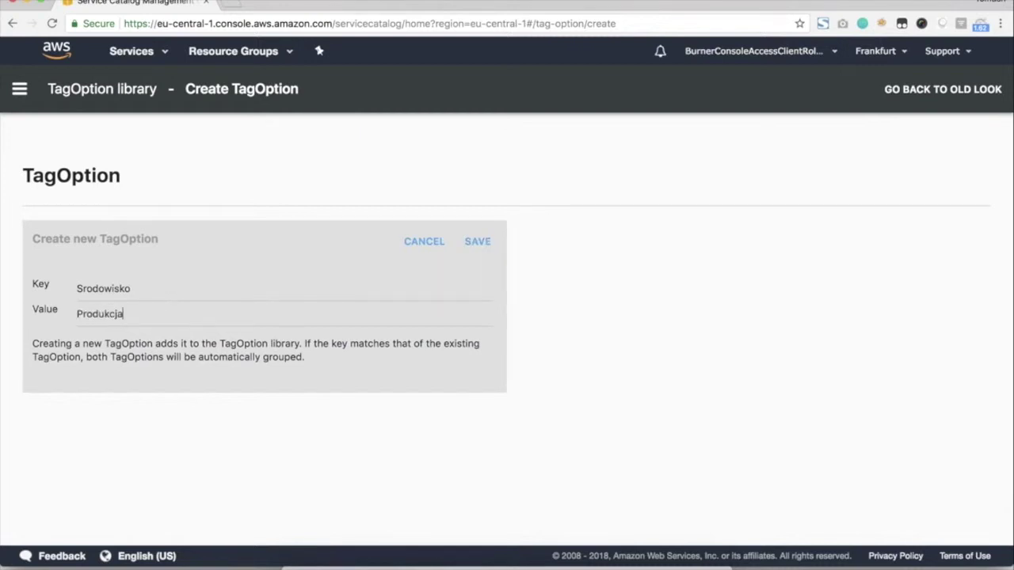
pyautogui.click(478, 242)
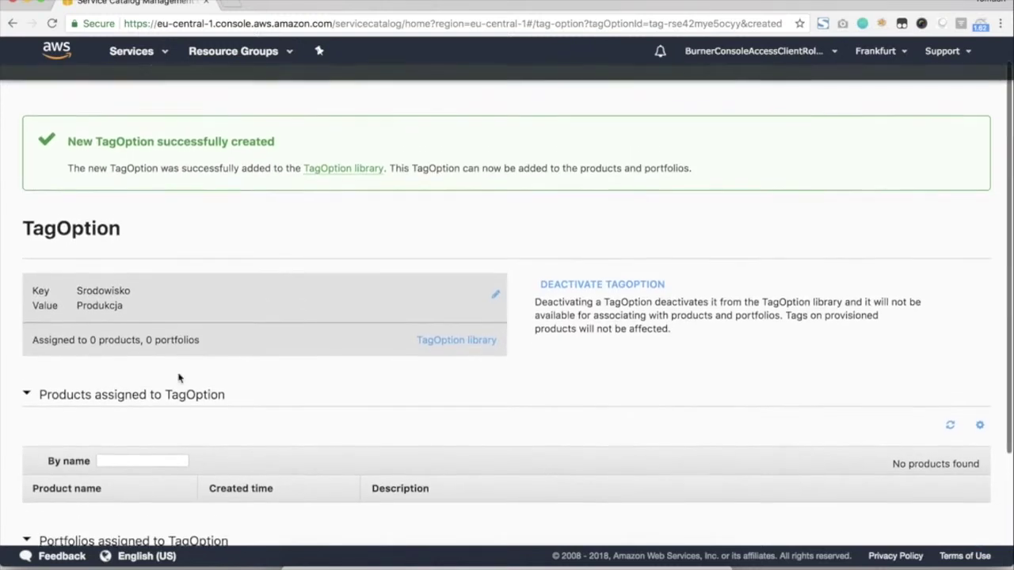
# Return to the TagOption library and start creating another TagOption.
pyautogui.scroll(-3, 178, 373)
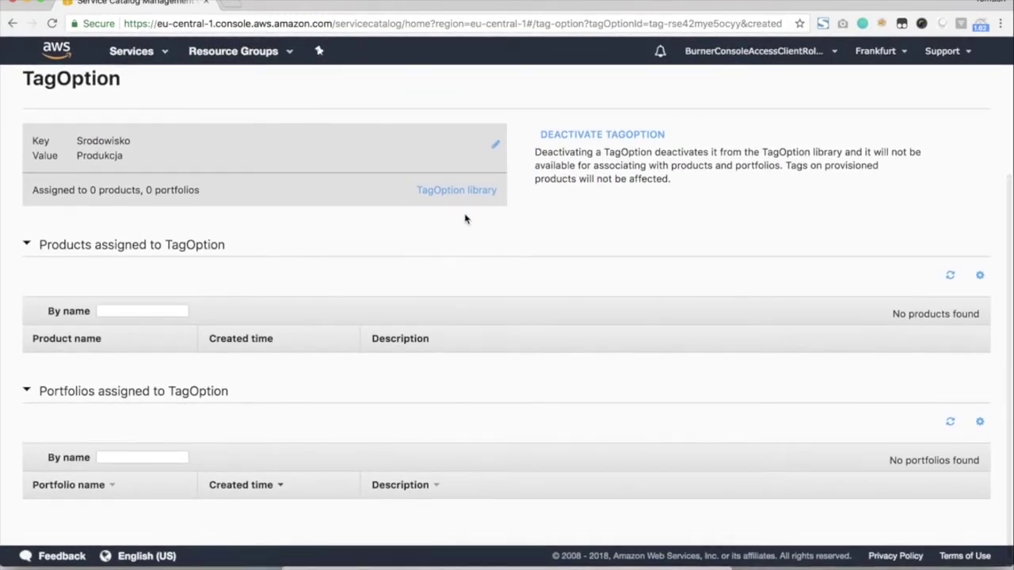
pyautogui.click(473, 192)
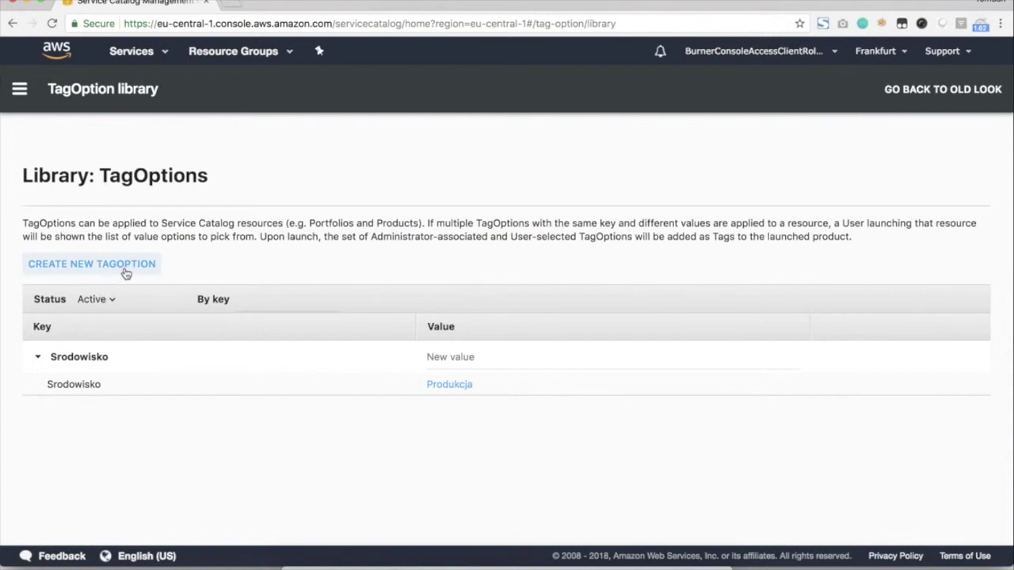
pyautogui.click(125, 270)
# Create the TagOption Srodowisko with value Development and return to the library.
pyautogui.click(153, 285)
pyautogui.write('Srodowisko')
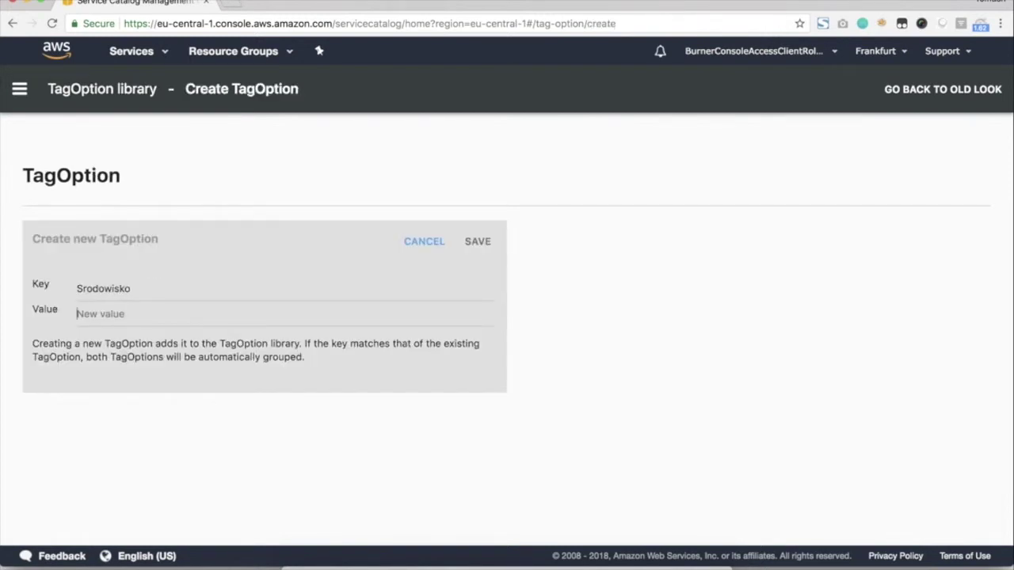
pyautogui.write('Dep')
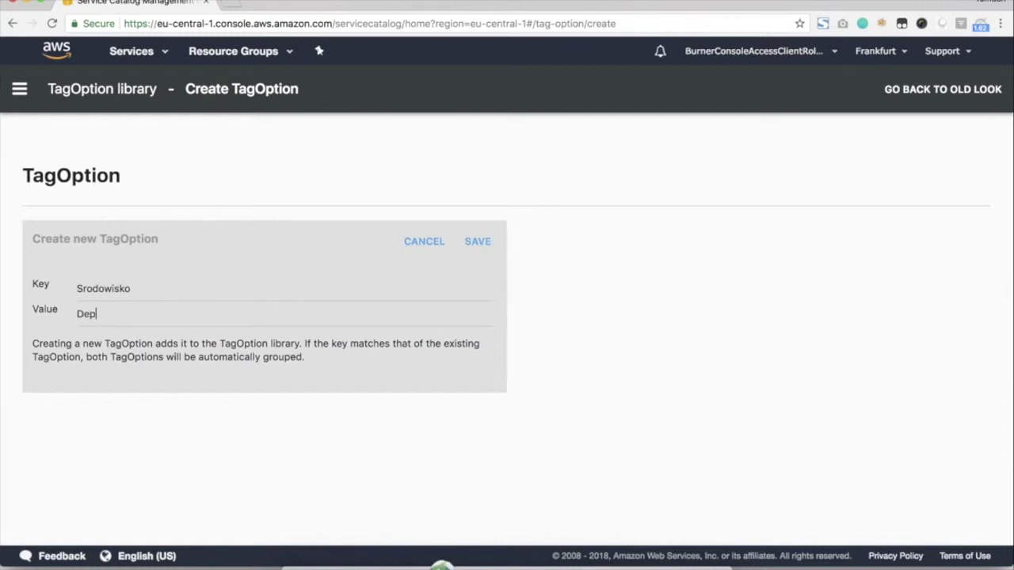
pyautogui.write('elopme')
pyautogui.press('BackSpace')
pyautogui.press('BackSpace')
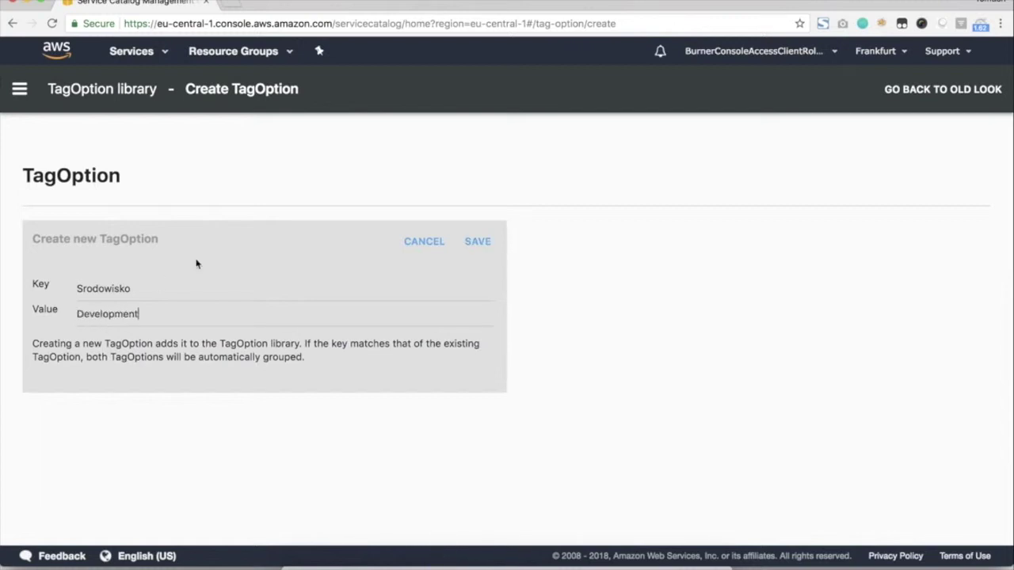
pyautogui.click(477, 242)
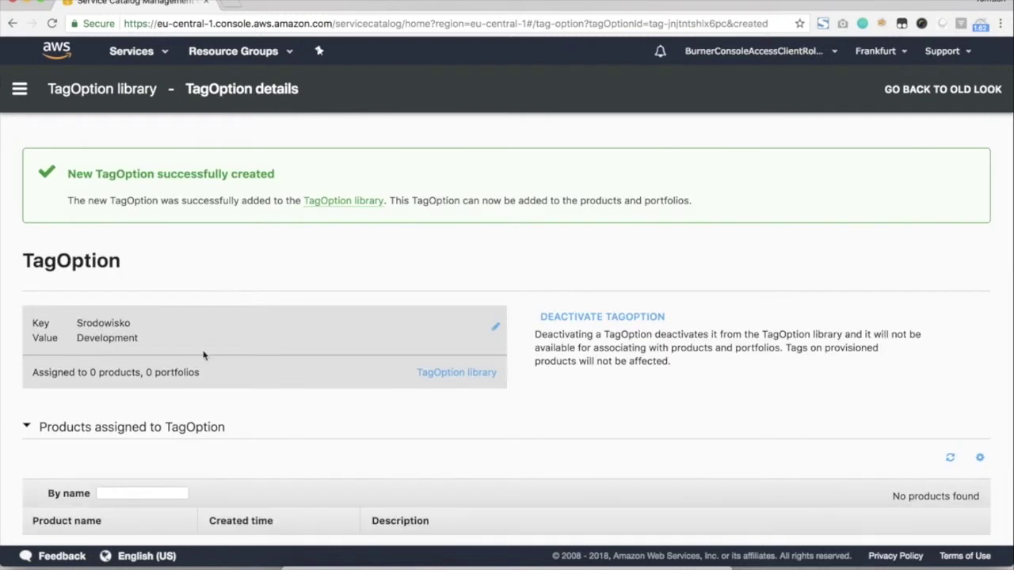
pyautogui.scroll(-3, 204, 361)
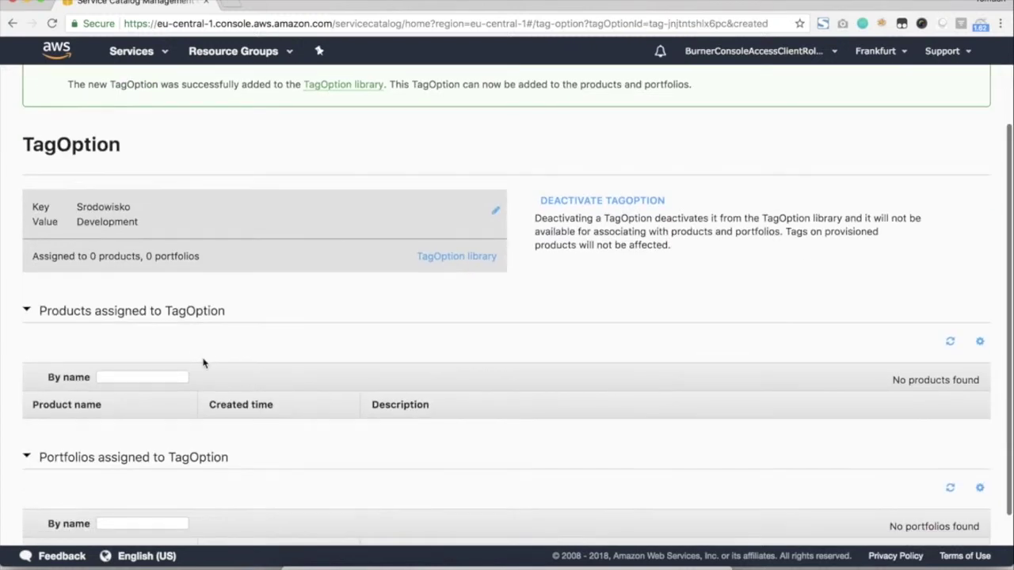
pyautogui.click(450, 256)
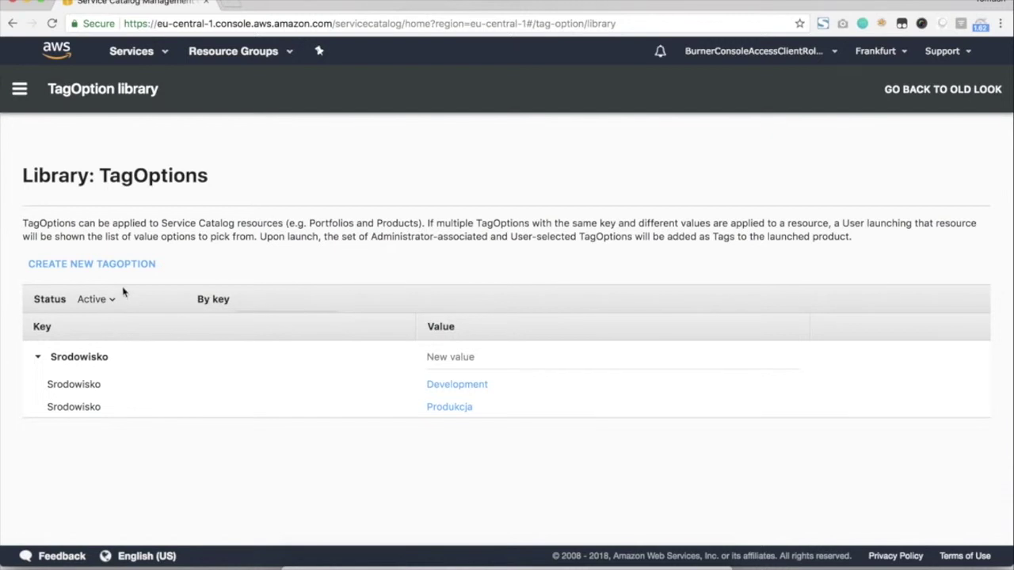
# Create the TagOption Srodowisko with value Test and return to the library.
pyautogui.click(106, 266)
pyautogui.write('Srod')
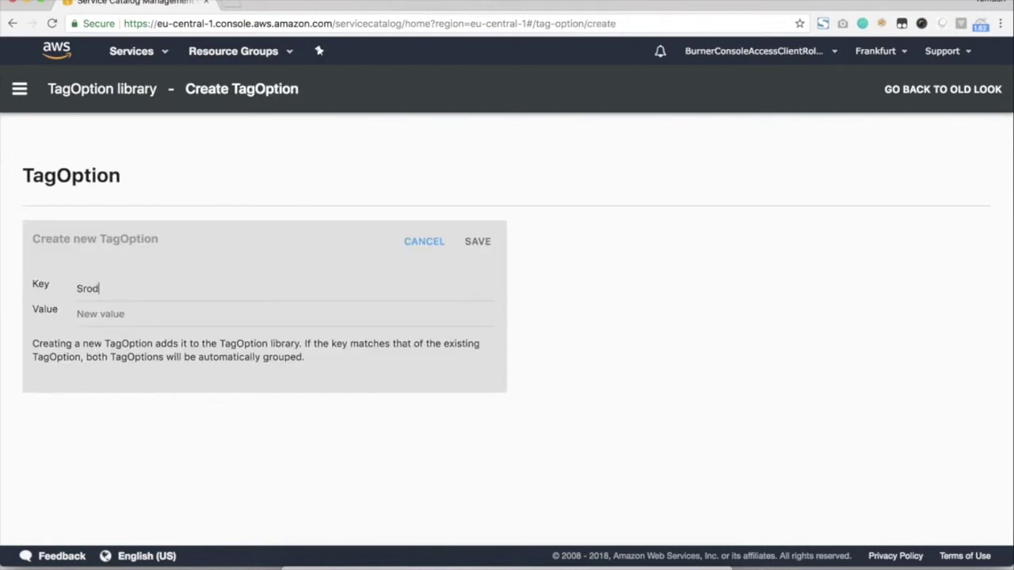
pyautogui.write('Test')
pyautogui.click(474, 245)
pyautogui.click(478, 379)
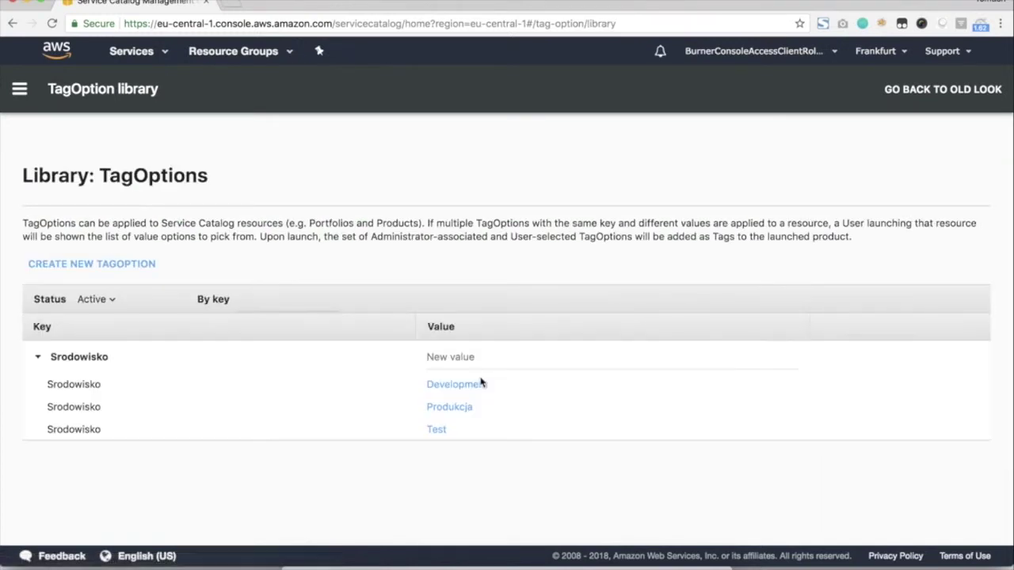
# Create a TagOption with key CostCenter and value 101.
pyautogui.click(95, 264)
pyautogui.click(150, 293)
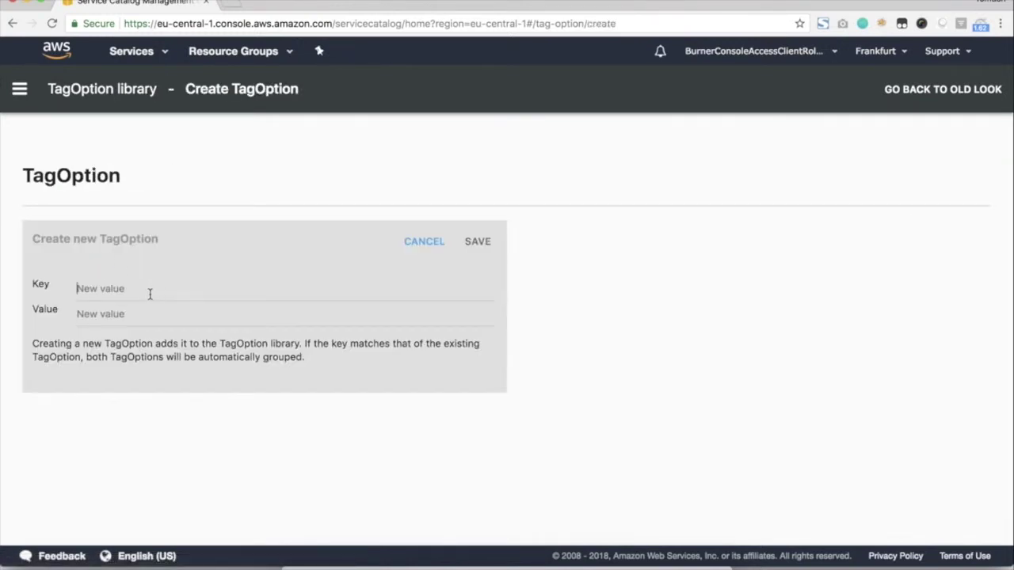
pyautogui.write('Cos')
pyautogui.write('101')
pyautogui.click(477, 244)
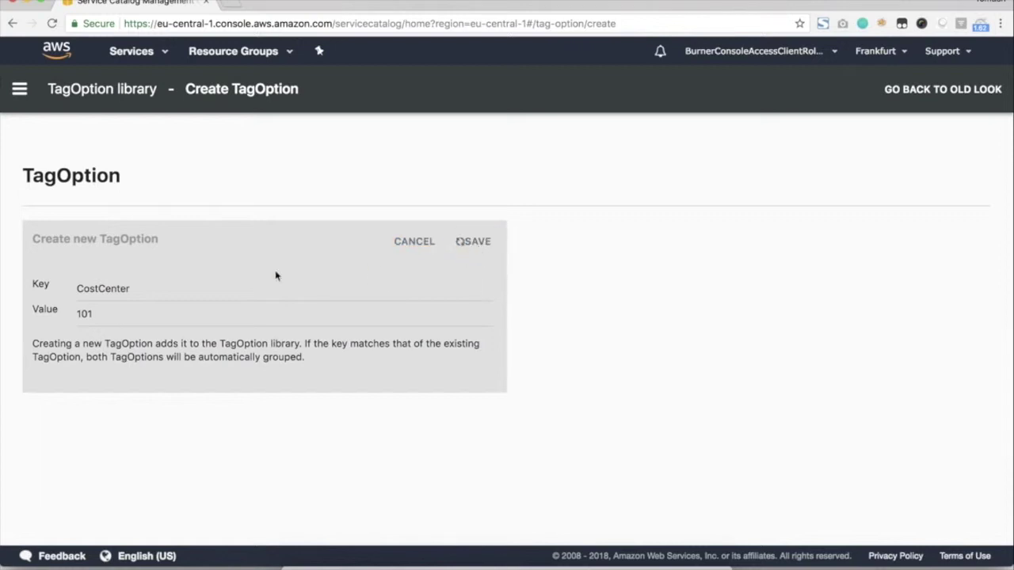
pyautogui.click(424, 372)
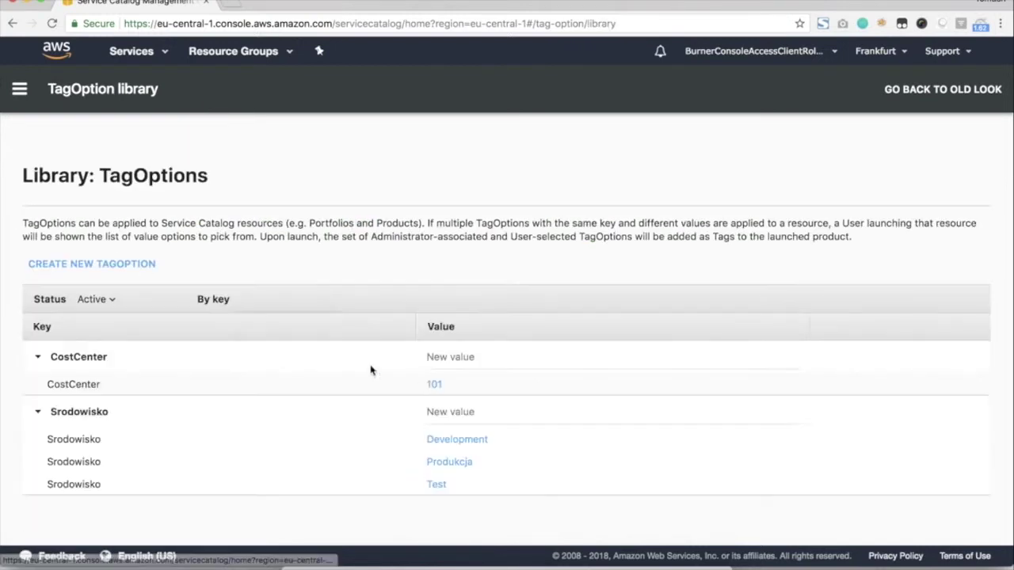
# Create a second CostCenter TagOption with value 102 and return to the TagOption library.
pyautogui.click(106, 269)
pyautogui.click(135, 291)
pyautogui.write('CostC')
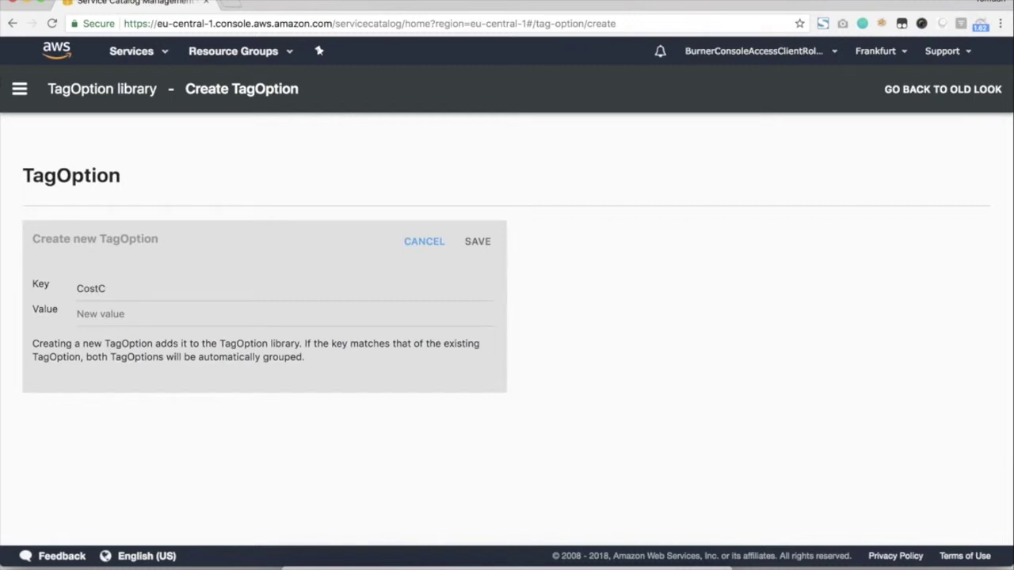
pyautogui.write('102')
pyautogui.click(476, 240)
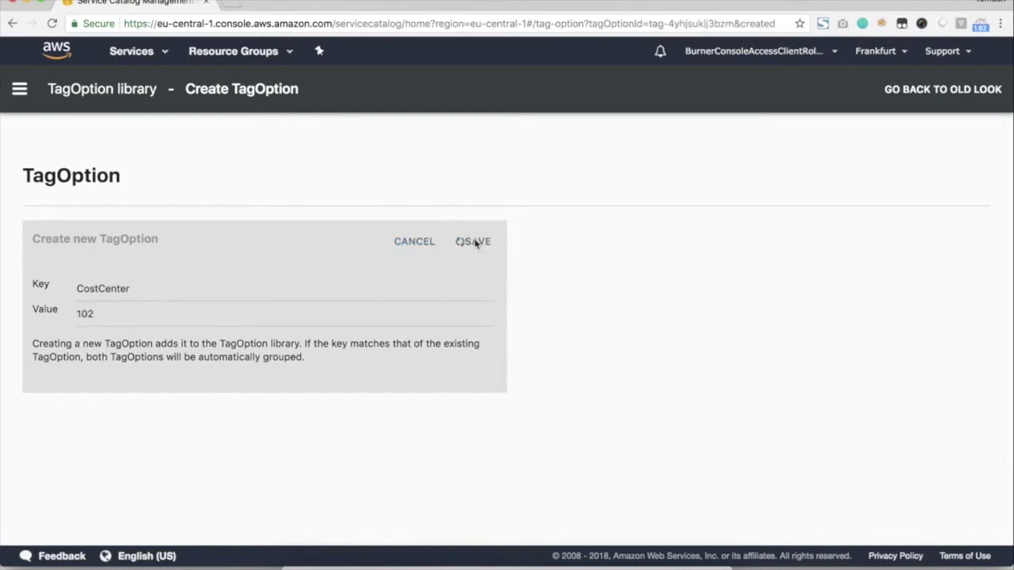
pyautogui.scroll(-3, 470, 358)
pyautogui.scroll(3, 468, 359)
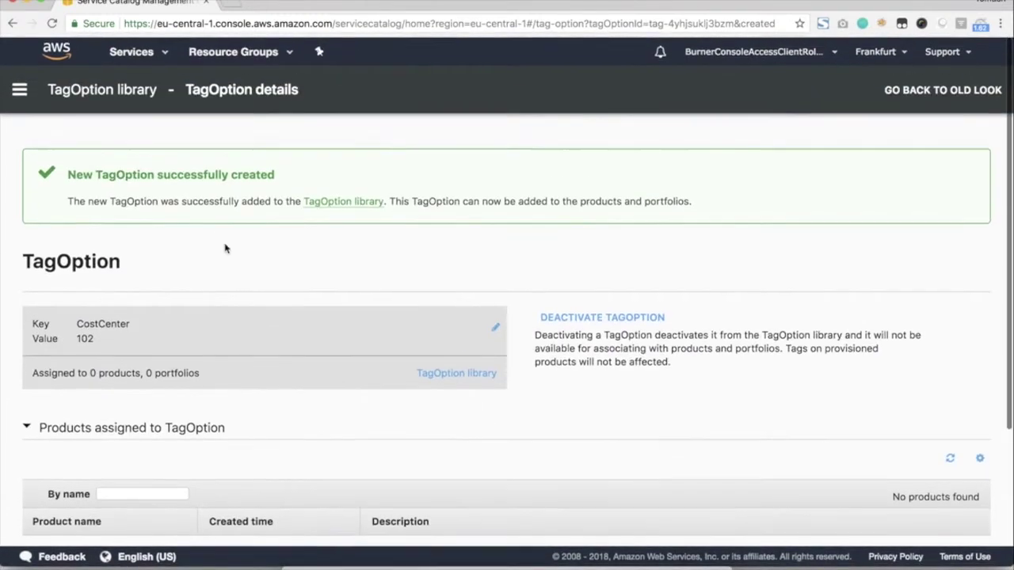
pyautogui.click(456, 373)
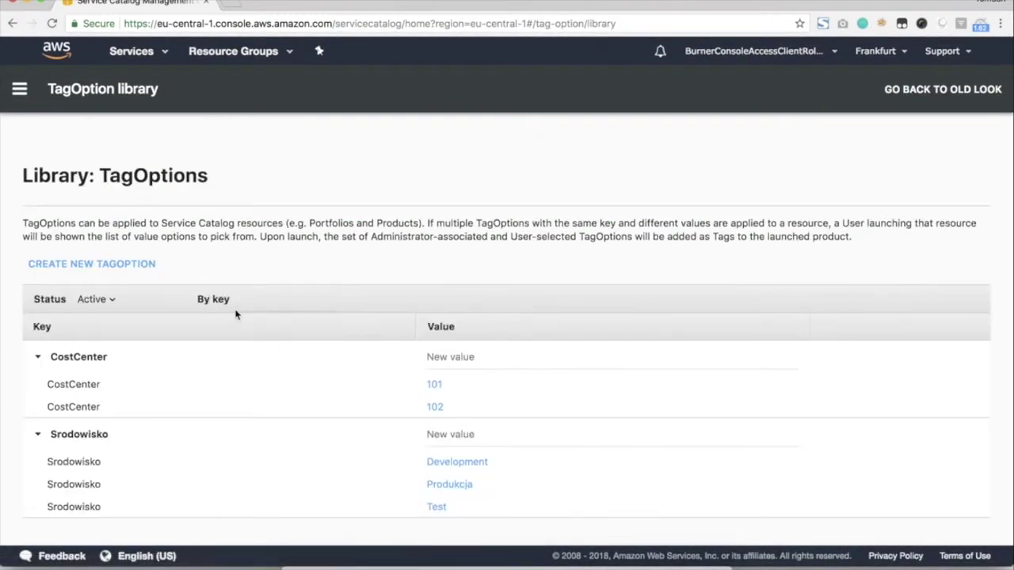
pyautogui.click(19, 89)
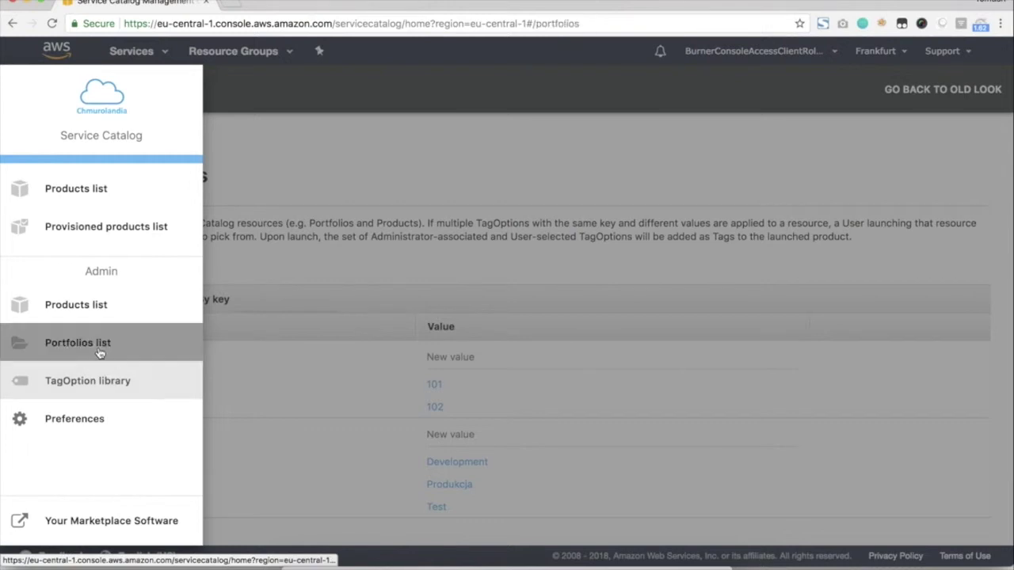
# Open the IT Resources portfolio and associate the CostCenter 101 and 102 TagOptions.
pyautogui.click(100, 348)
pyautogui.click(104, 379)
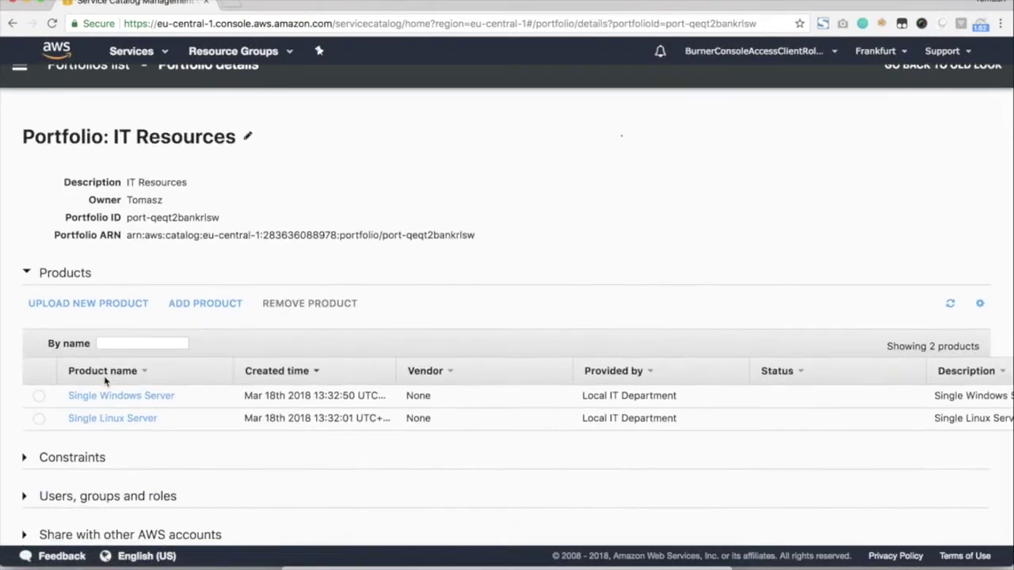
pyautogui.scroll(-3, 79, 383)
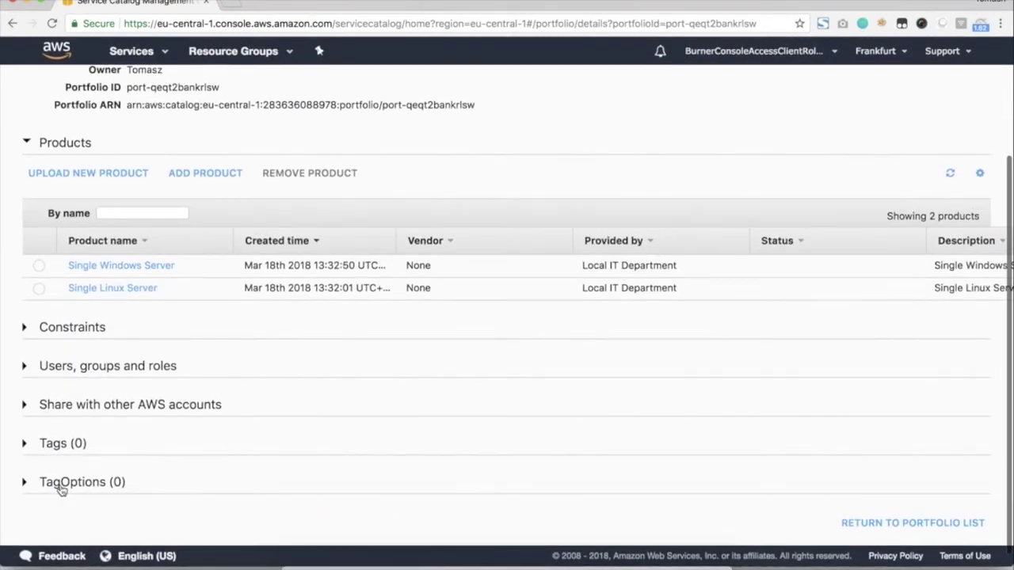
pyautogui.click(61, 484)
pyautogui.scroll(-2, 48, 475)
pyautogui.click(69, 422)
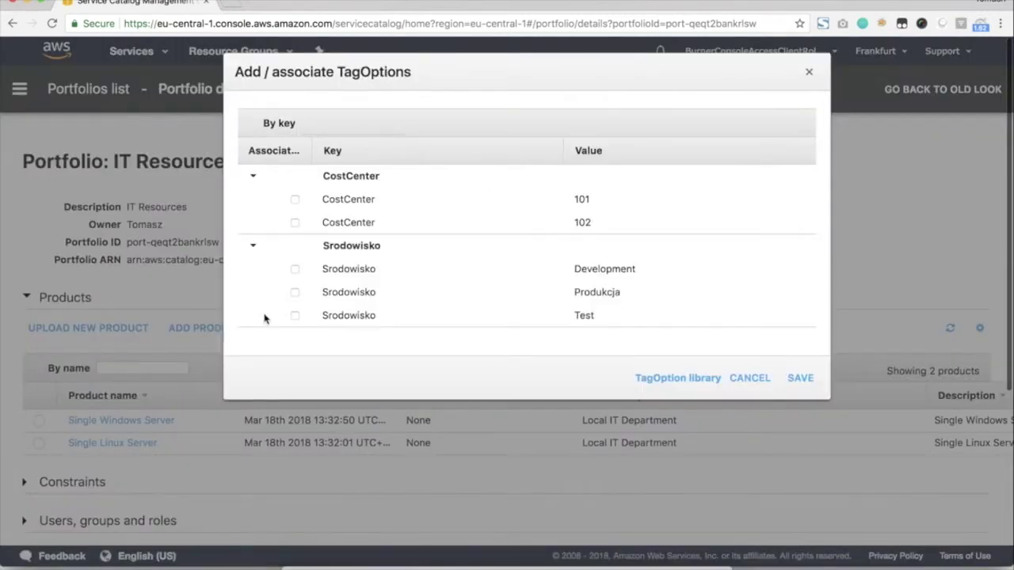
pyautogui.click(294, 199)
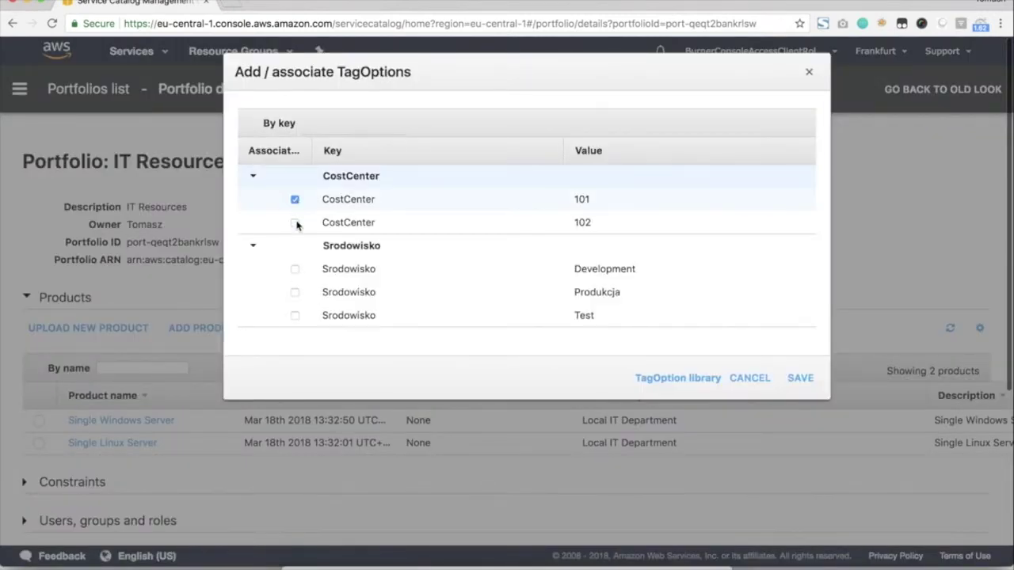
pyautogui.click(294, 223)
pyautogui.click(293, 201)
pyautogui.click(800, 377)
pyautogui.scroll(-5, 86, 474)
pyautogui.click(71, 423)
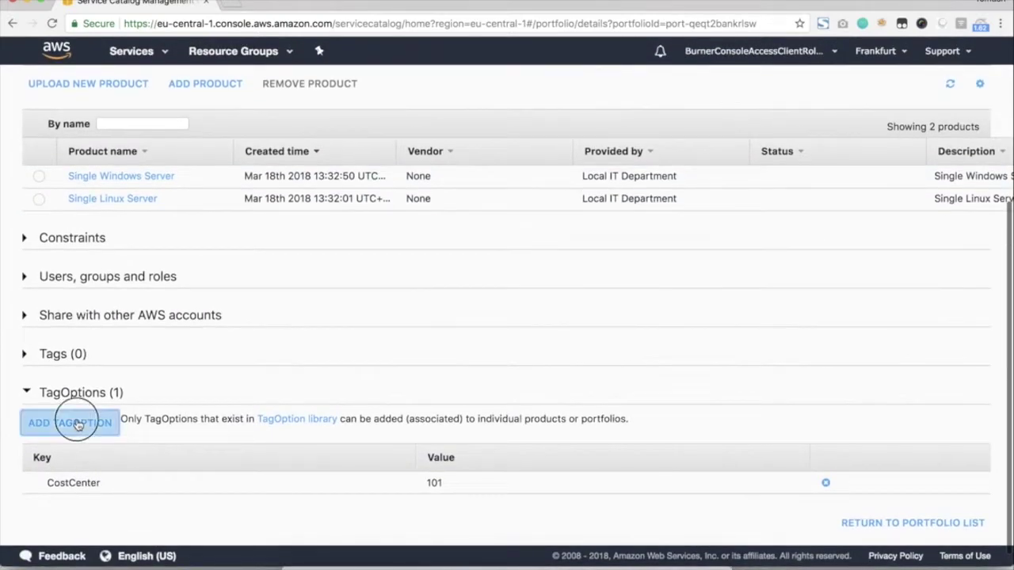
pyautogui.click(296, 224)
pyautogui.click(800, 378)
# Associate the Srodowisko Development, Produkcja and Test TagOptions with the portfolio, saving each.
pyautogui.scroll(-4, 96, 471)
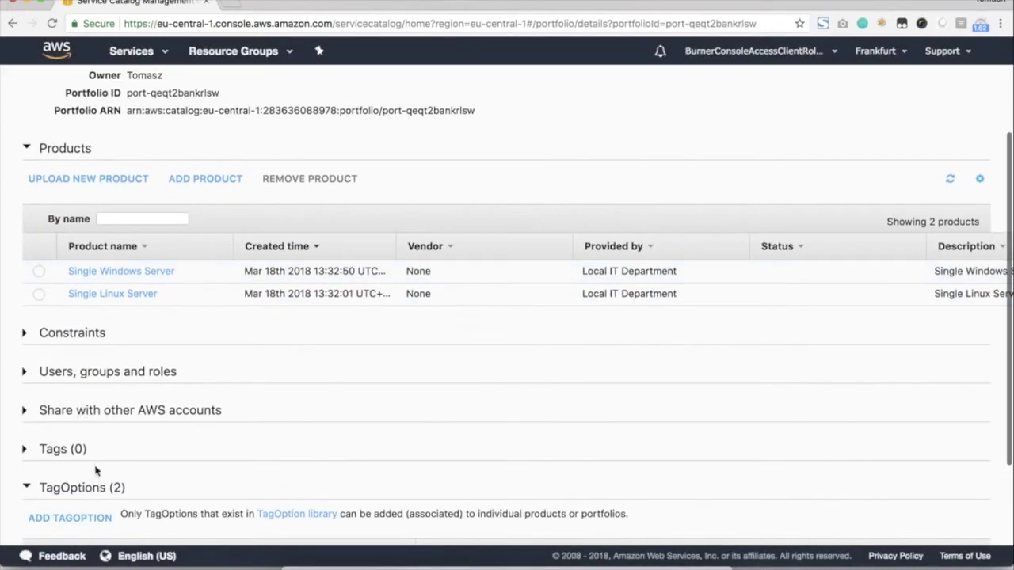
pyautogui.click(70, 518)
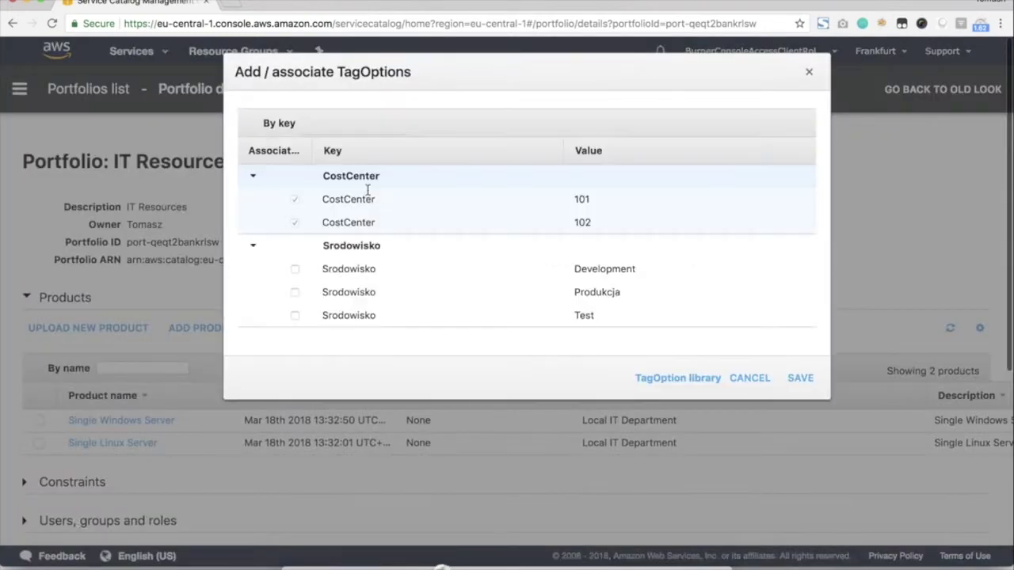
pyautogui.click(295, 269)
pyautogui.click(800, 378)
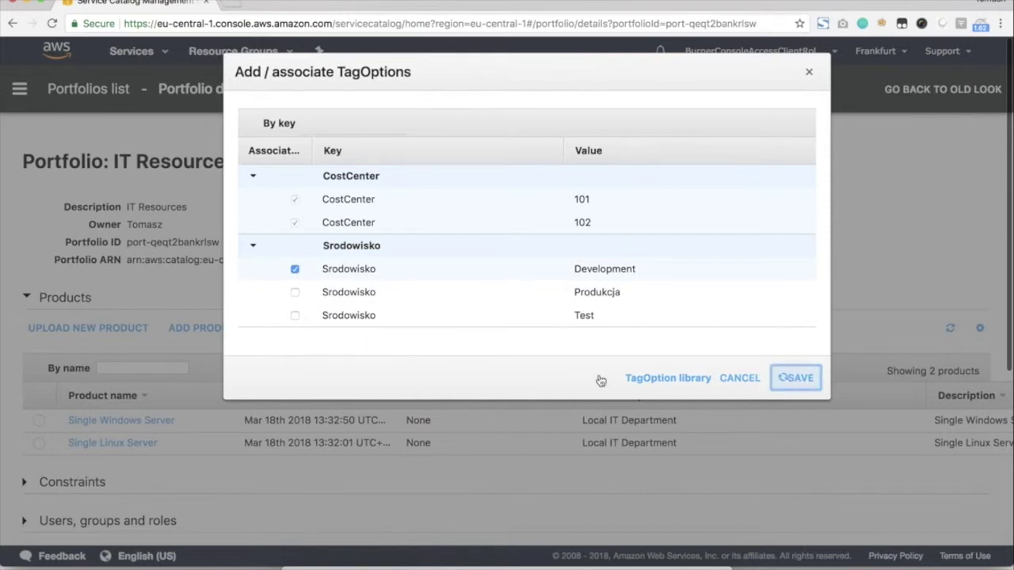
pyautogui.scroll(-5, 119, 396)
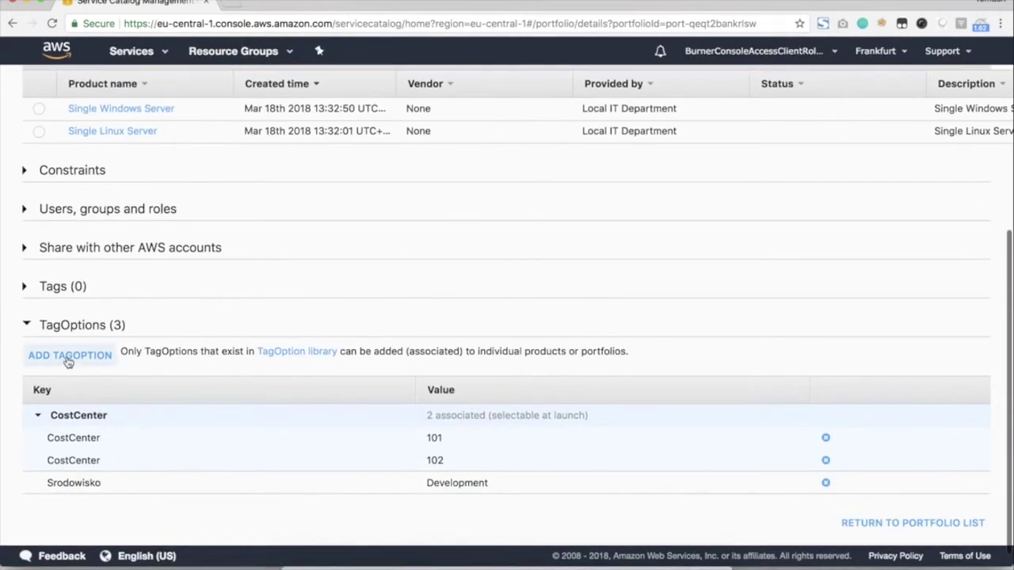
pyautogui.click(70, 357)
pyautogui.click(295, 292)
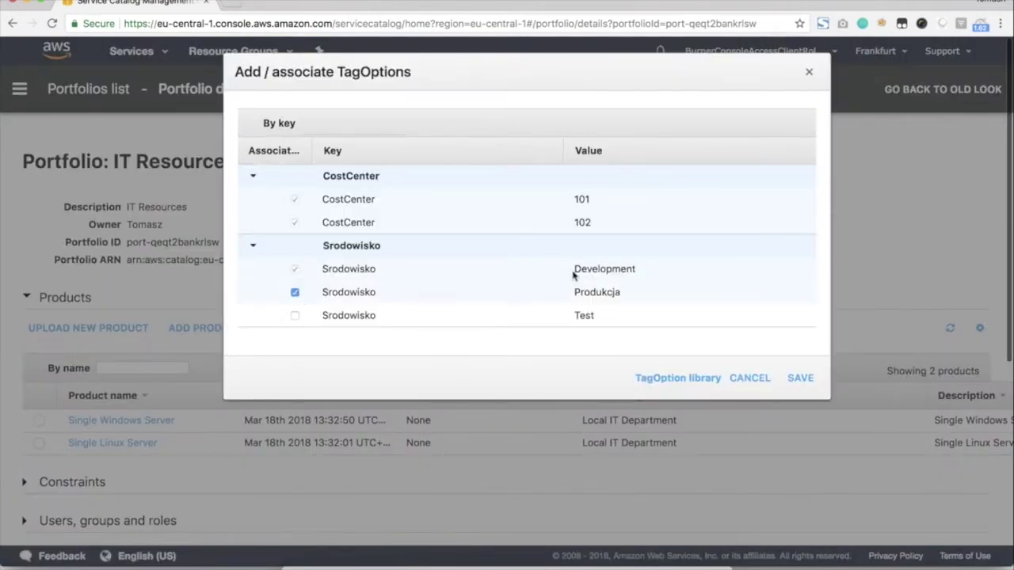
pyautogui.click(798, 378)
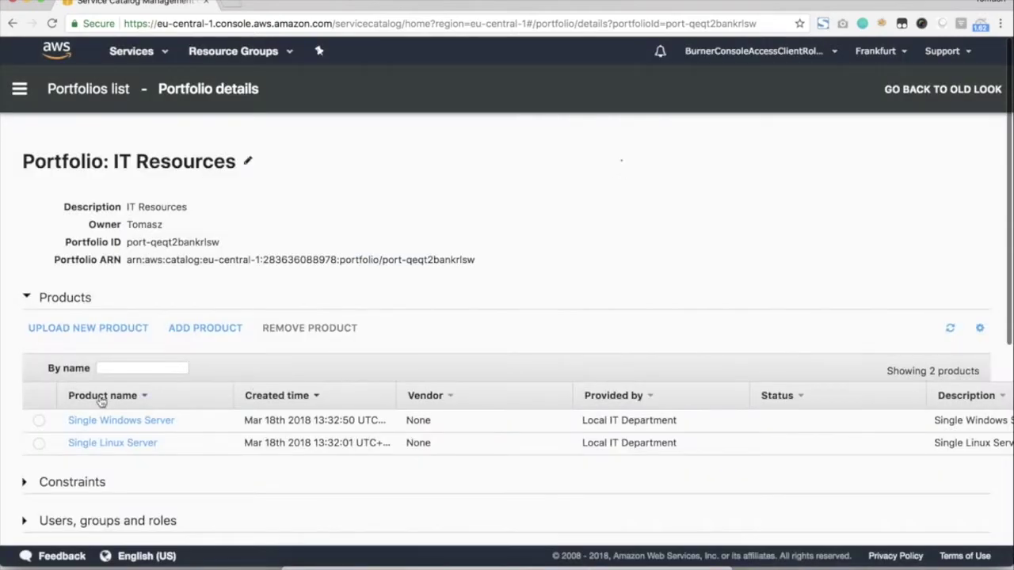
pyautogui.scroll(-5, 100, 401)
pyautogui.click(55, 331)
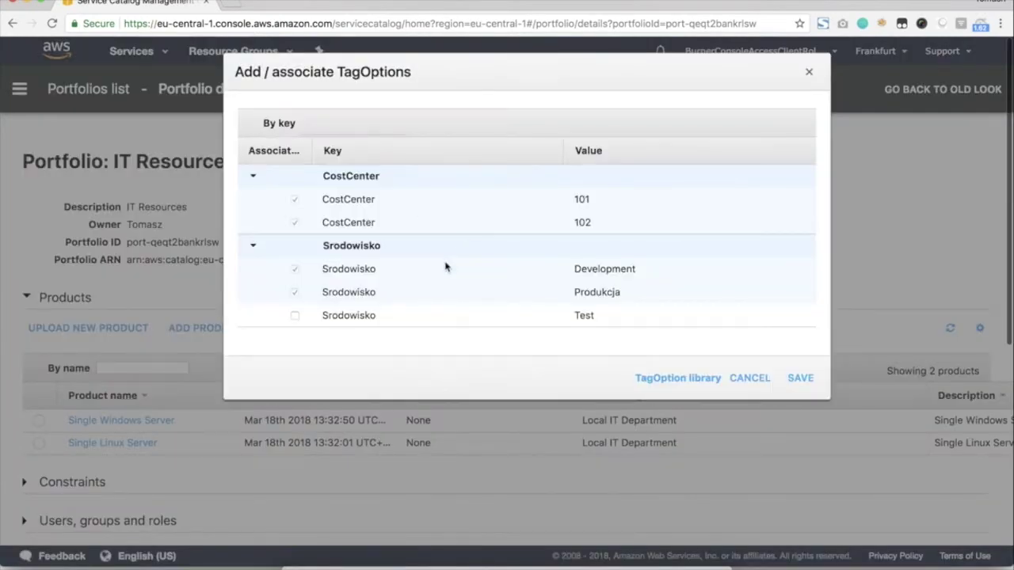
pyautogui.click(295, 316)
pyautogui.click(798, 378)
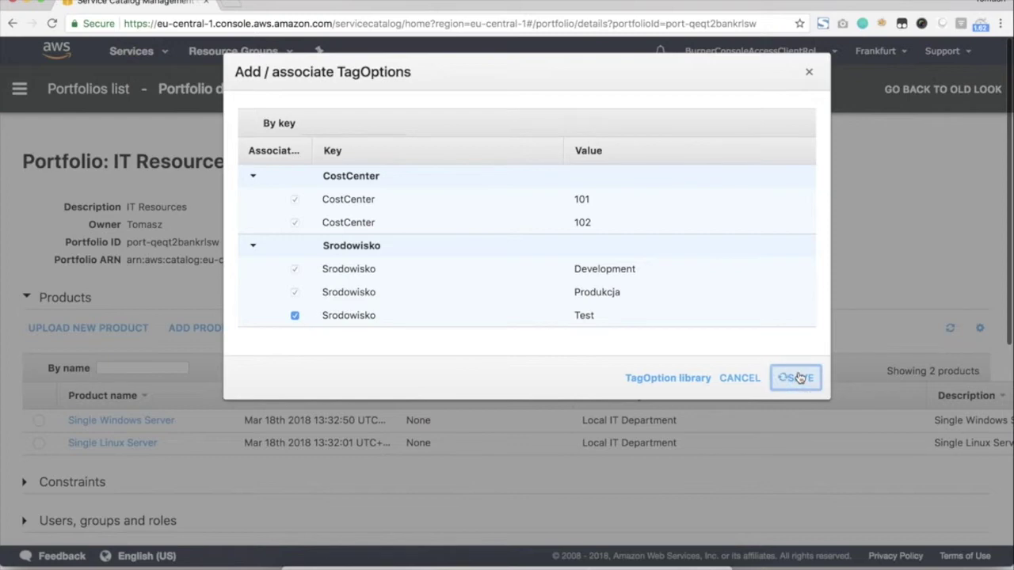
pyautogui.scroll(-5, 134, 344)
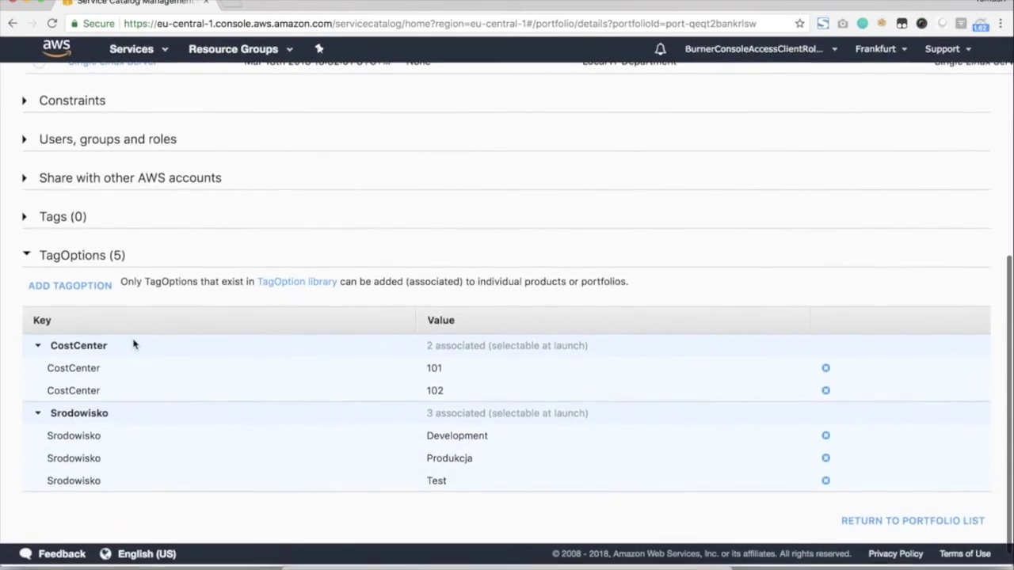
pyautogui.scroll(5, 650, 408)
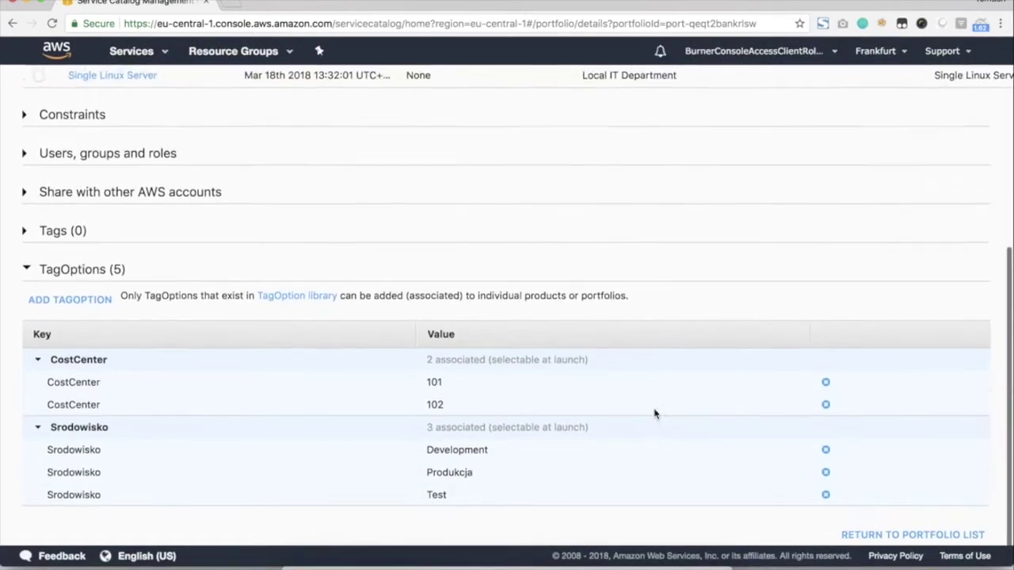
pyautogui.scroll(-4, 654, 412)
pyautogui.scroll(5, 655, 414)
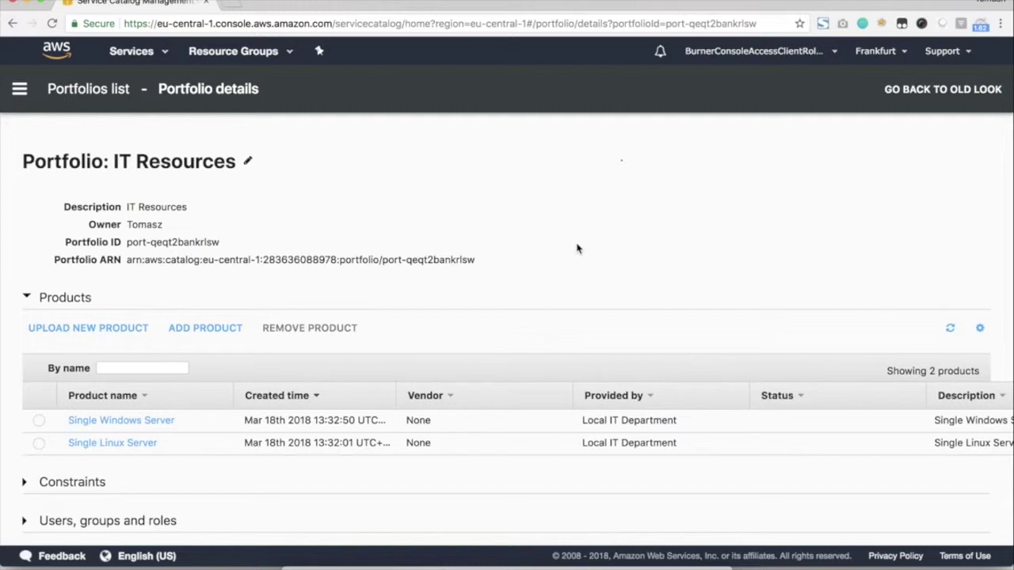
# Move the AWS window aside and bring the Google Chrome window forward.
pyautogui.moveTo(327, 6); pyautogui.dragTo(536, 5)
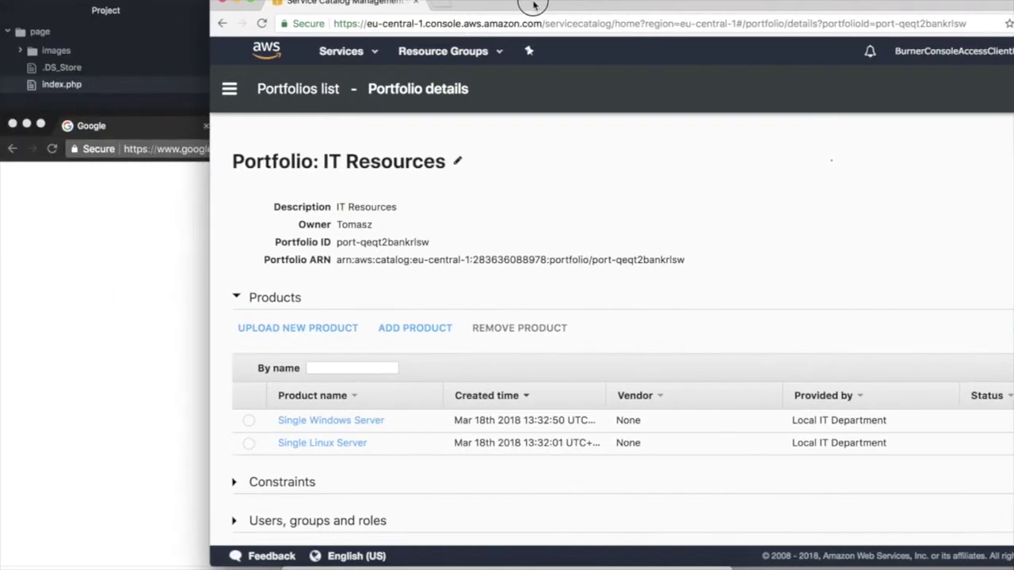
pyautogui.click(101, 244)
pyautogui.moveTo(354, 128); pyautogui.dragTo(361, 52)
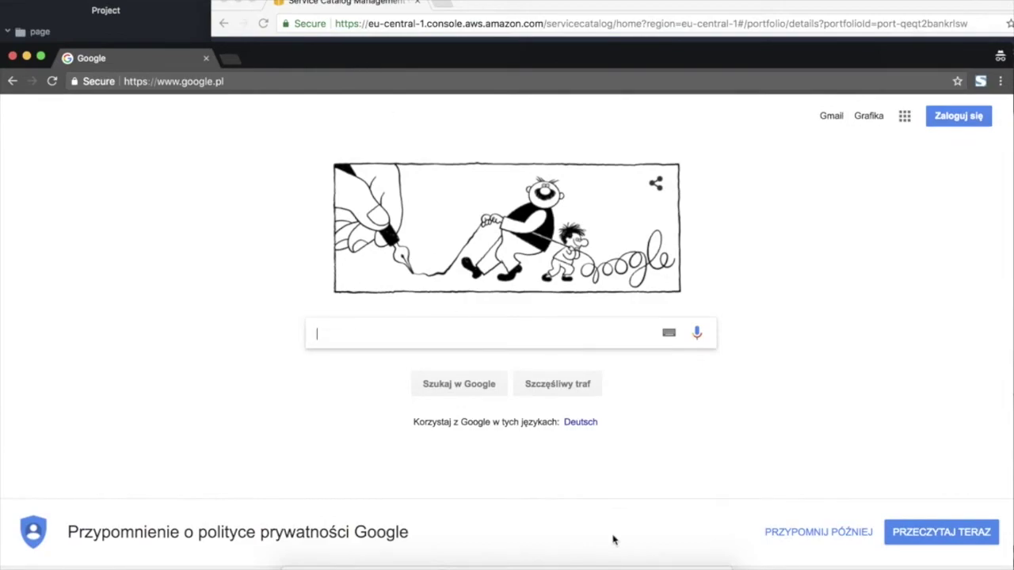
# Copy the Service Catalog console URL from Atom and load it in Chrome's address bar.
pyautogui.click(609, 562)
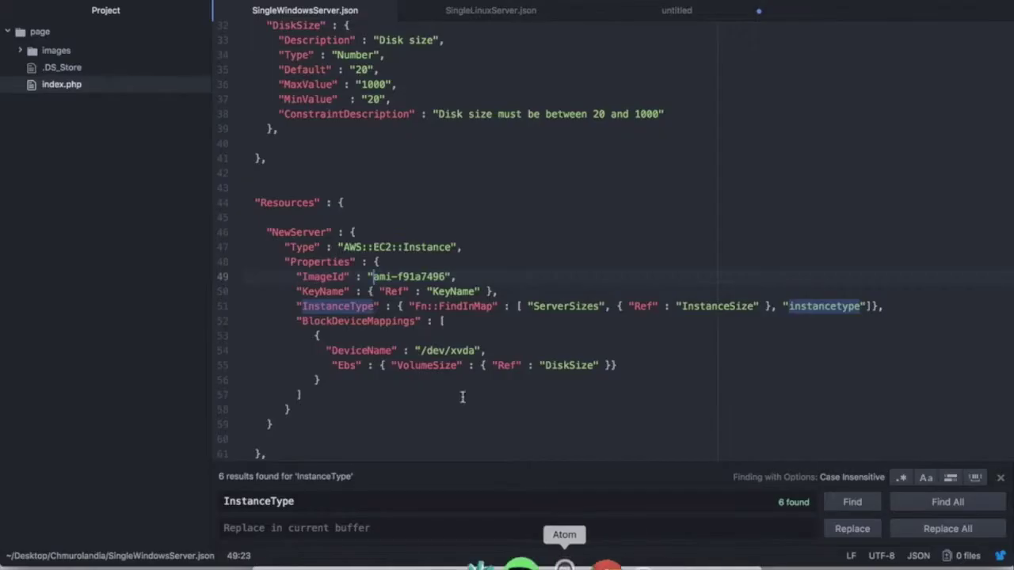
pyautogui.click(650, 14)
pyautogui.click(516, 29)
pyautogui.moveTo(516, 29); pyautogui.dragTo(214, 20)
pyautogui.hotkey('ctrl', 'c')
pyautogui.click(588, 563)
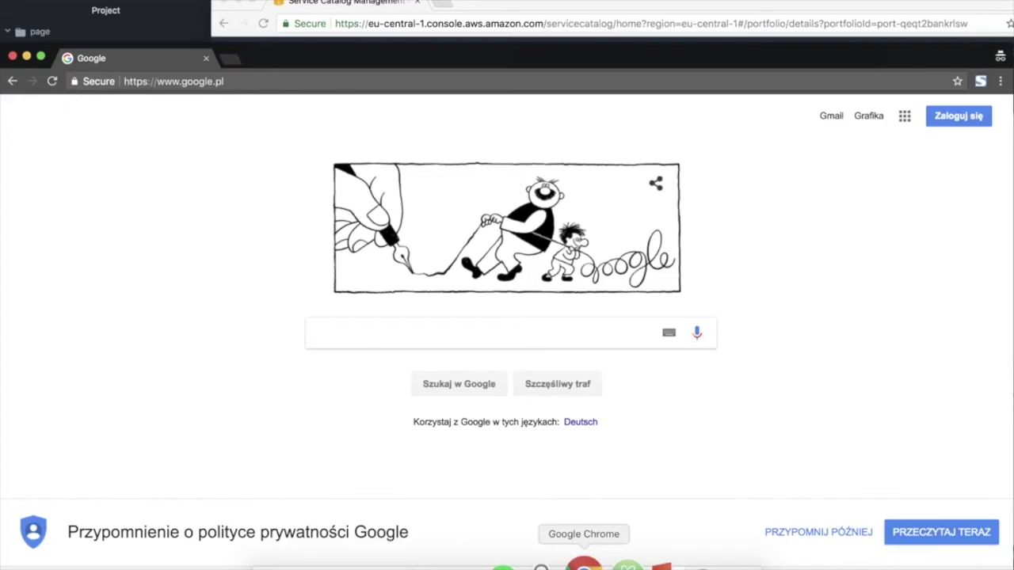
pyautogui.click(391, 81)
pyautogui.hotkey('ctrl', 'v')
pyautogui.press('Return')
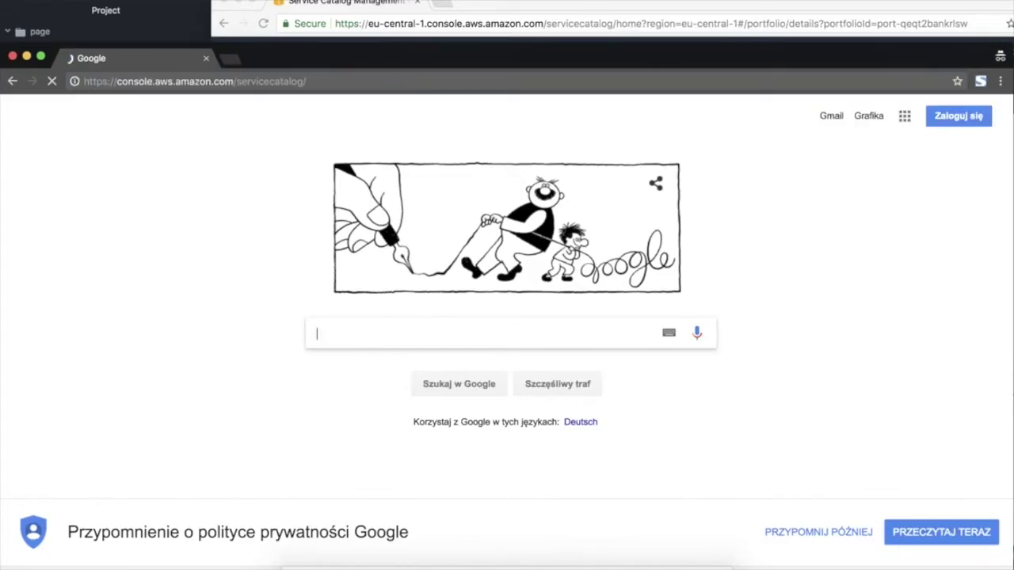
# Maximize the window, dismiss the welcome banner and switch the region to EU (Frankfurt).
pyautogui.doubleClick(415, 57)
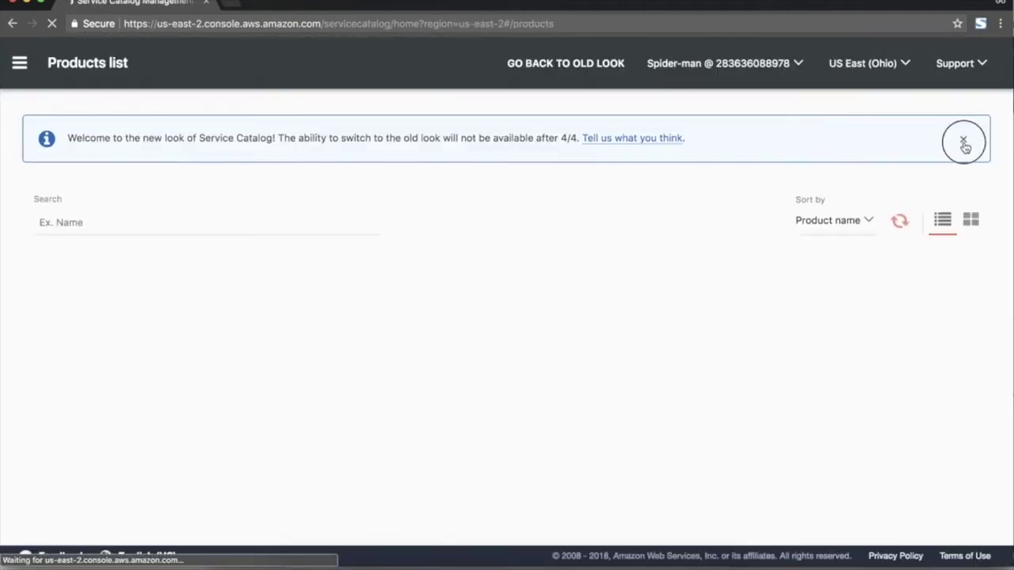
pyautogui.click(963, 137)
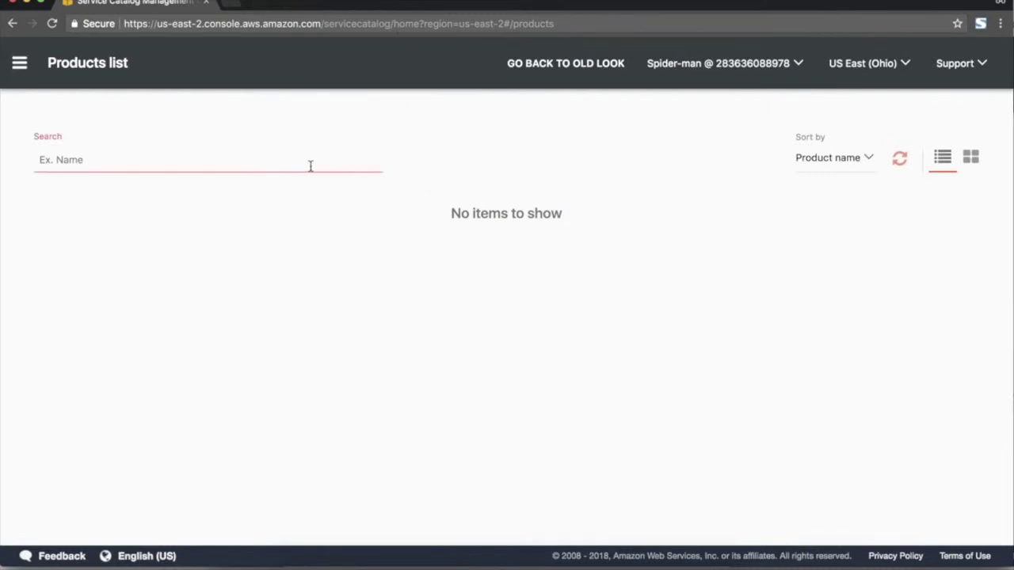
pyautogui.click(11, 61)
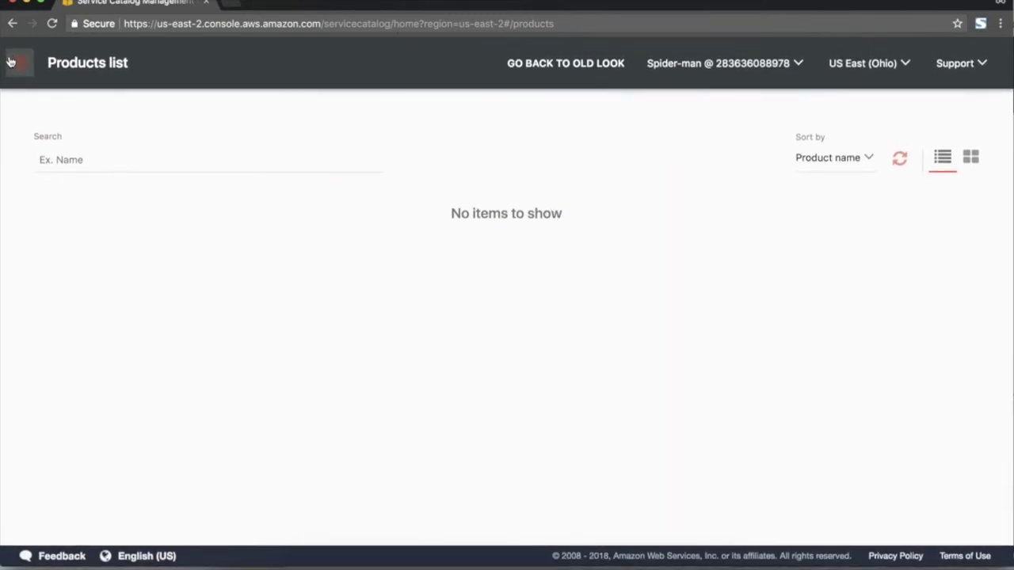
pyautogui.click(21, 71)
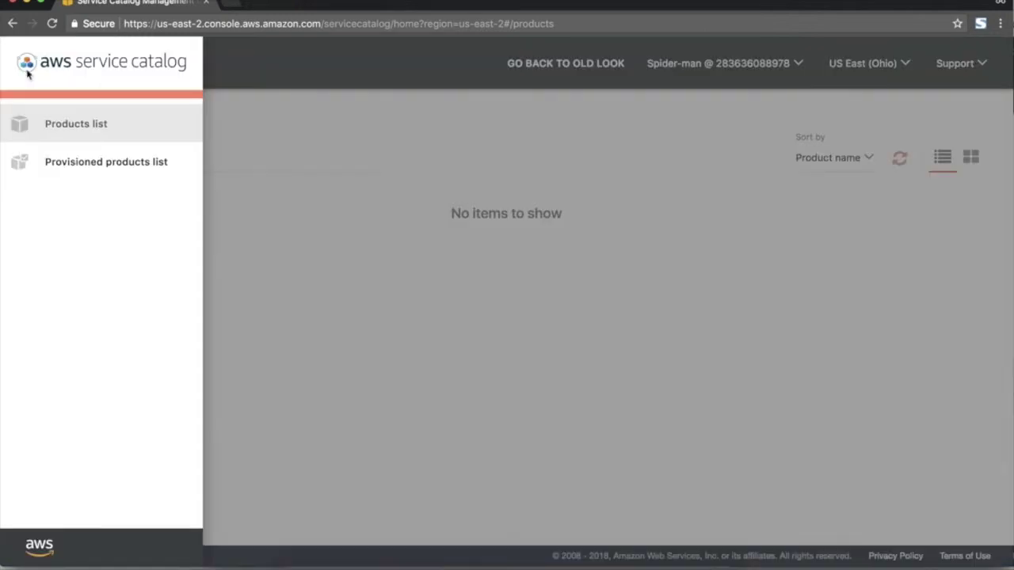
pyautogui.click(666, 174)
pyautogui.click(888, 63)
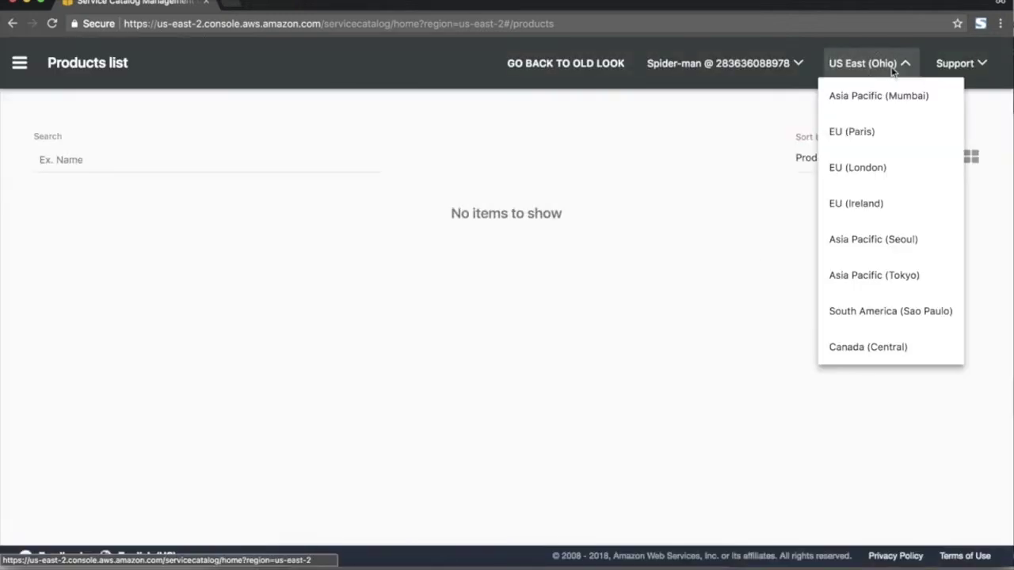
pyautogui.scroll(-5, 875, 138)
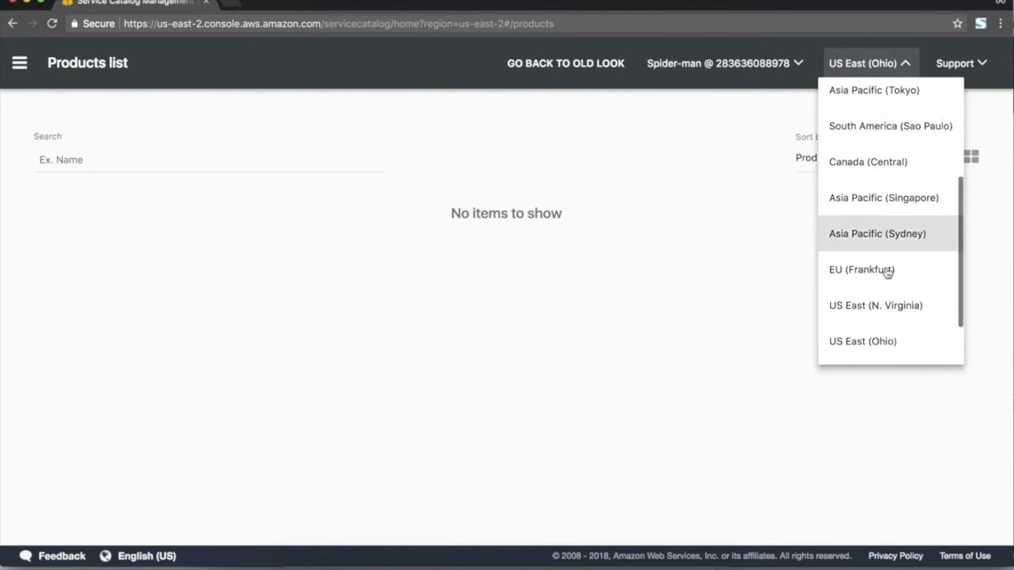
pyautogui.click(888, 269)
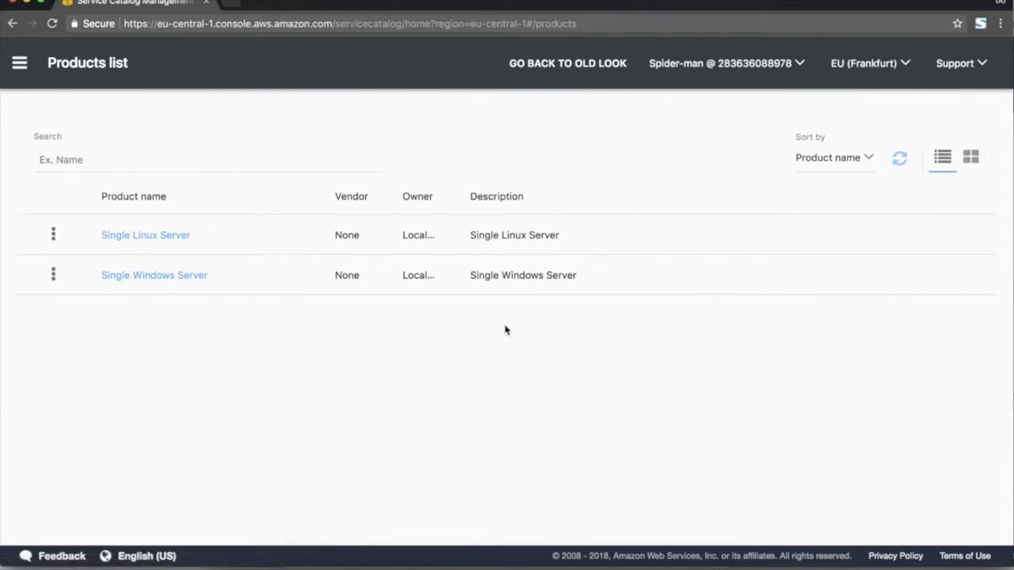
# Show products as cards, check the Provisioned products list, then return to Products list.
pyautogui.click(971, 159)
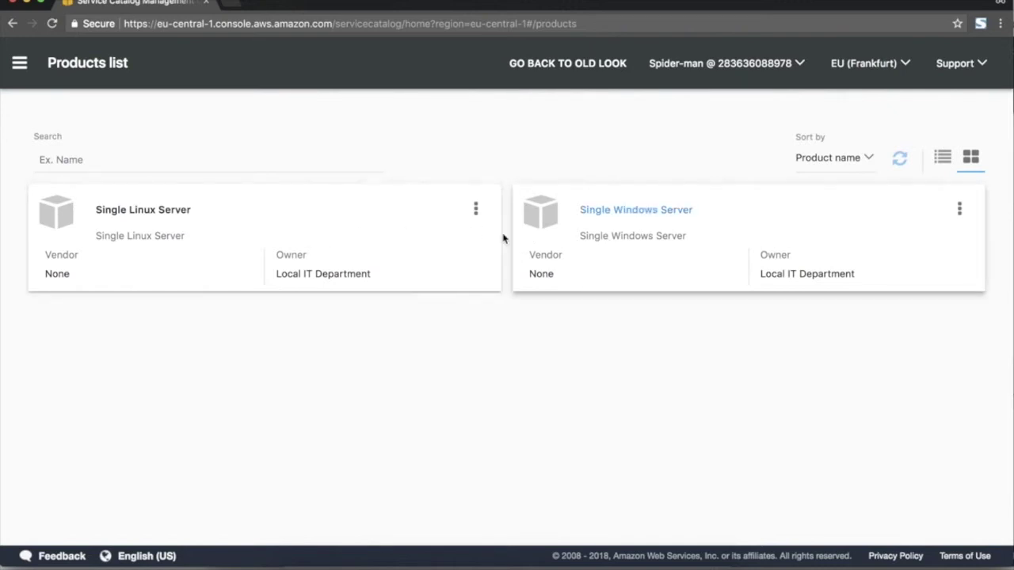
pyautogui.click(23, 65)
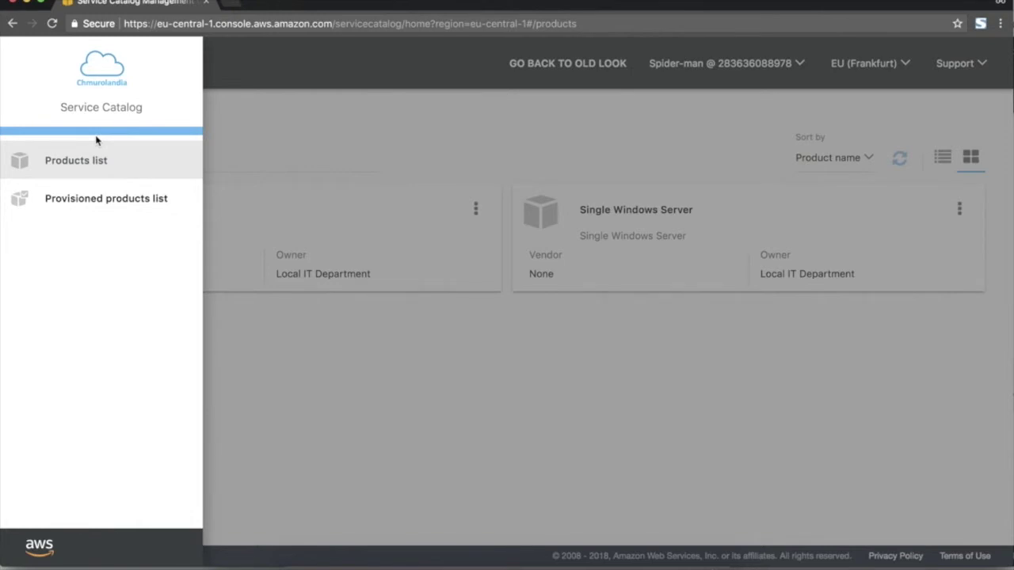
pyautogui.click(82, 210)
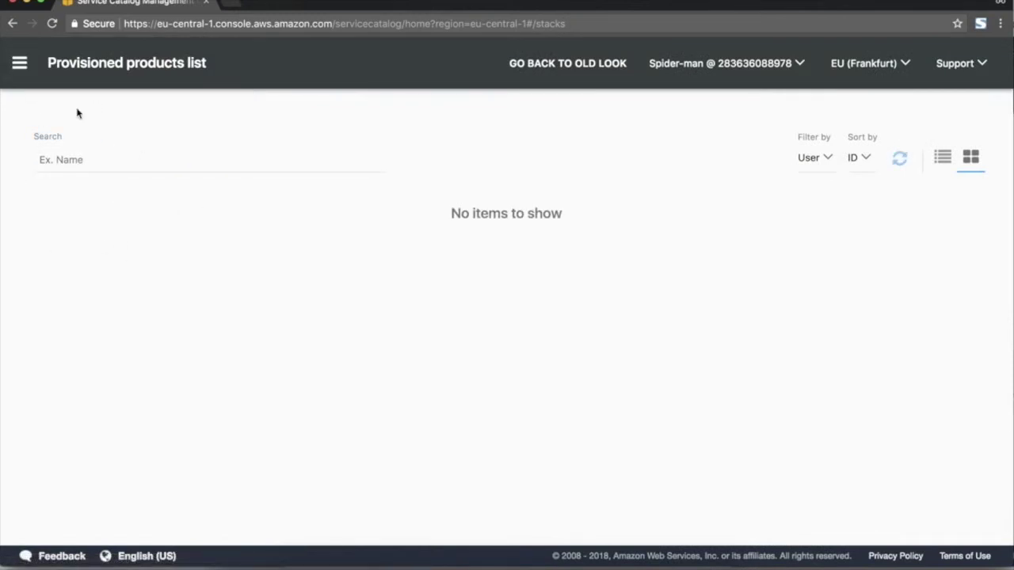
pyautogui.click(20, 64)
pyautogui.click(77, 159)
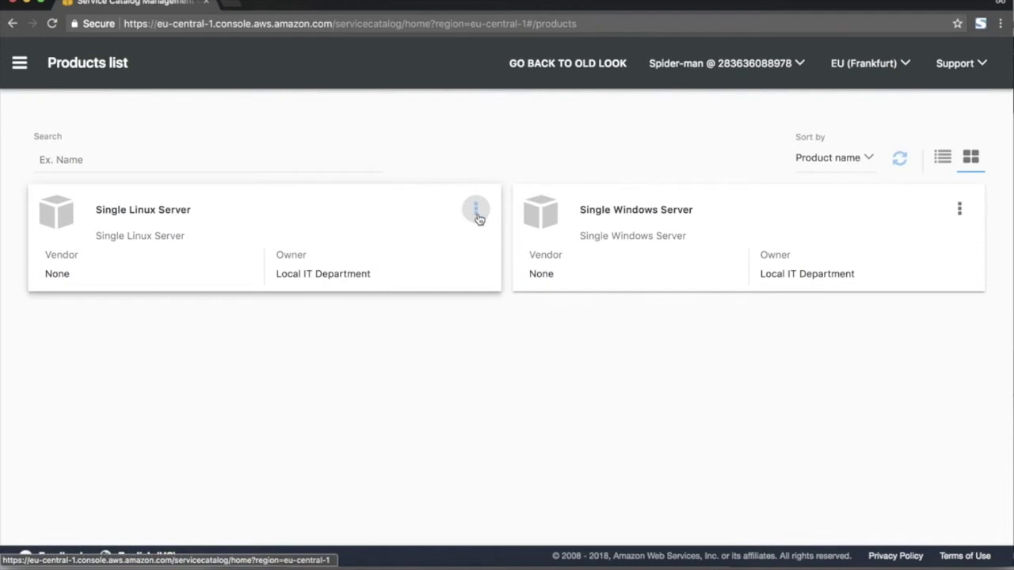
# Open the Single Linux Server product details.
pyautogui.click(479, 219)
pyautogui.click(466, 260)
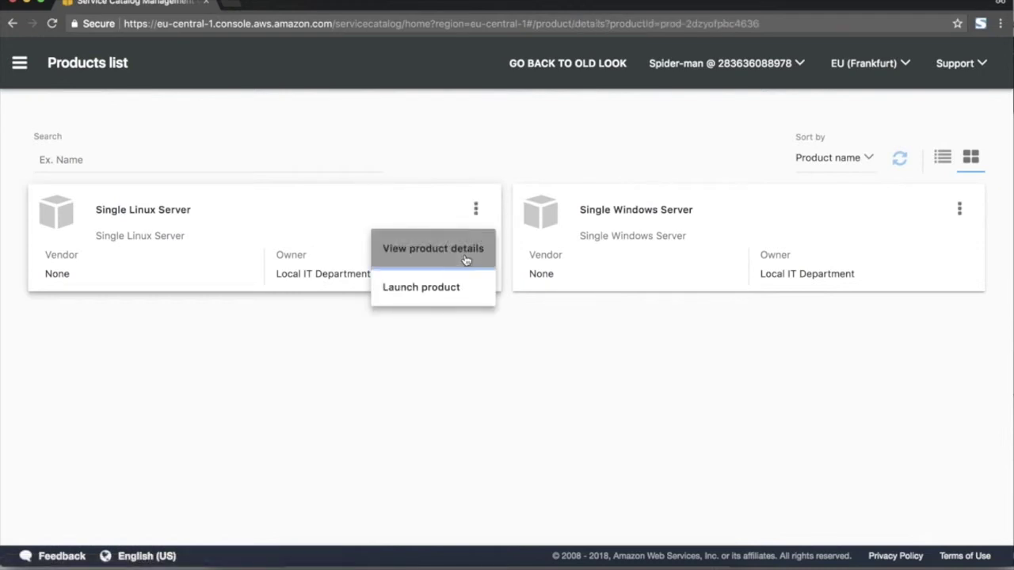
pyautogui.scroll(-2, 339, 276)
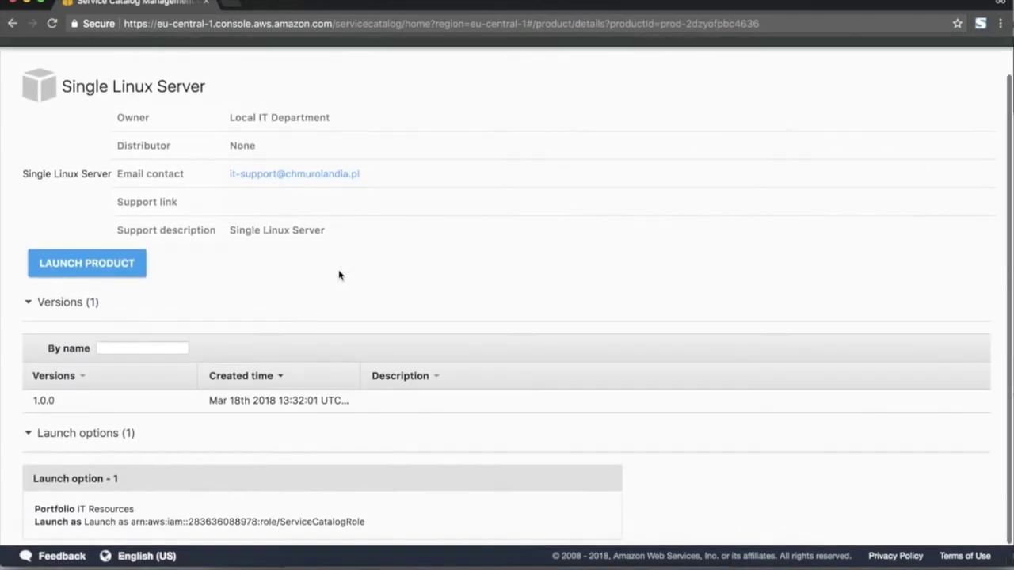
pyautogui.scroll(1, 108, 398)
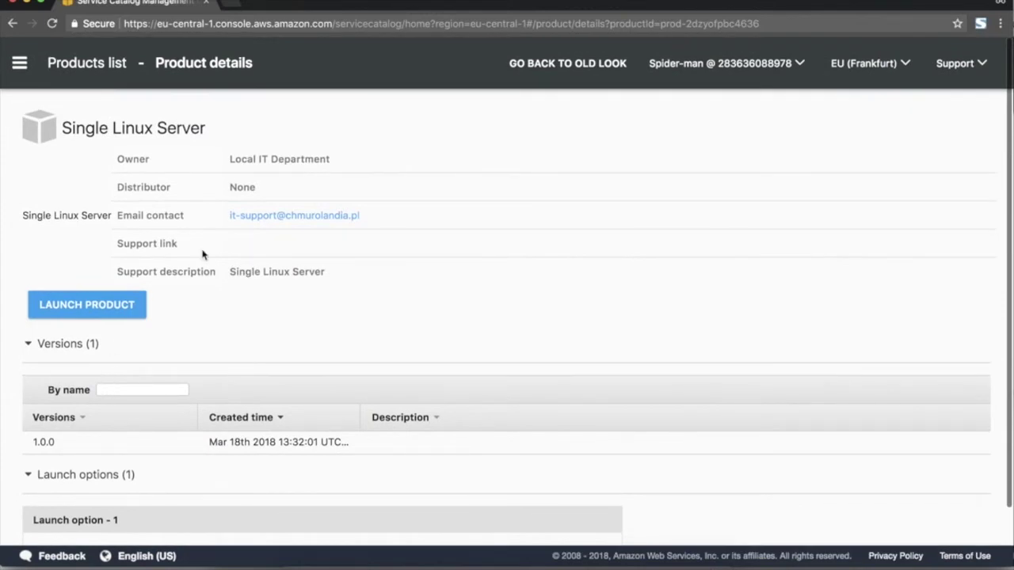
# Launch the product named CRM-Test on version 1.0.0 and continue to Parameters.
pyautogui.click(100, 311)
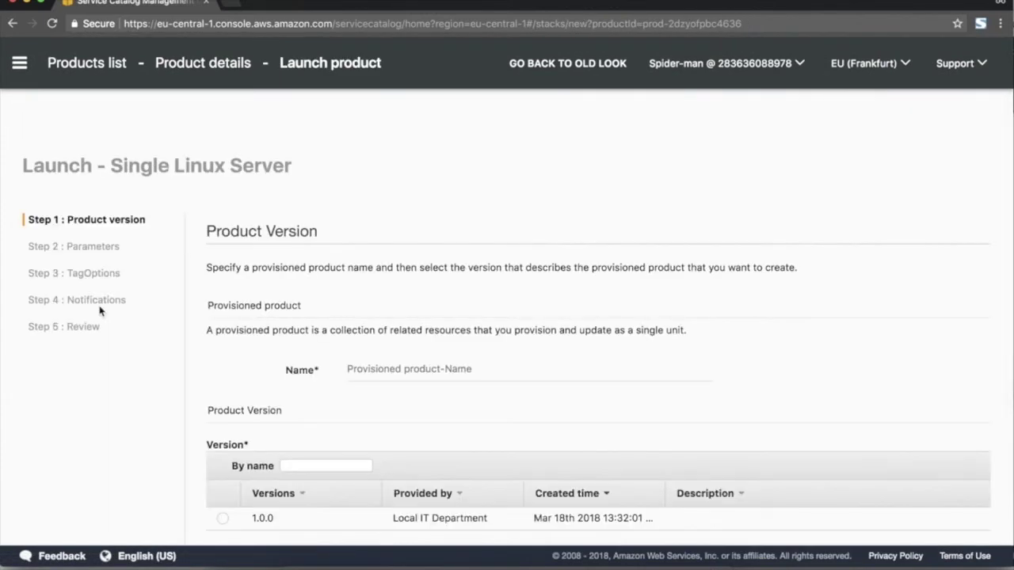
pyautogui.scroll(-2, 100, 310)
pyautogui.click(446, 314)
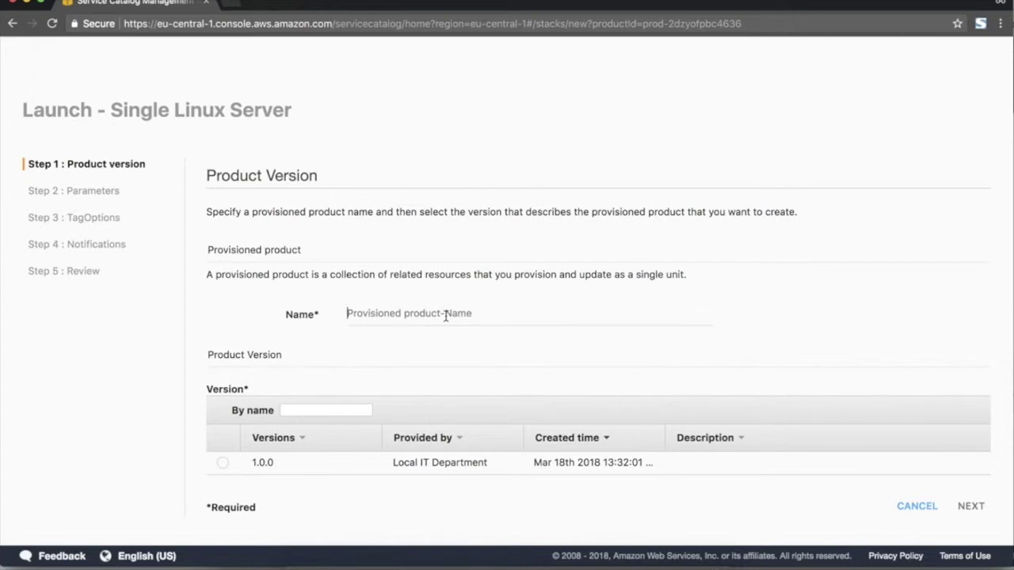
pyautogui.write('CRM-Test')
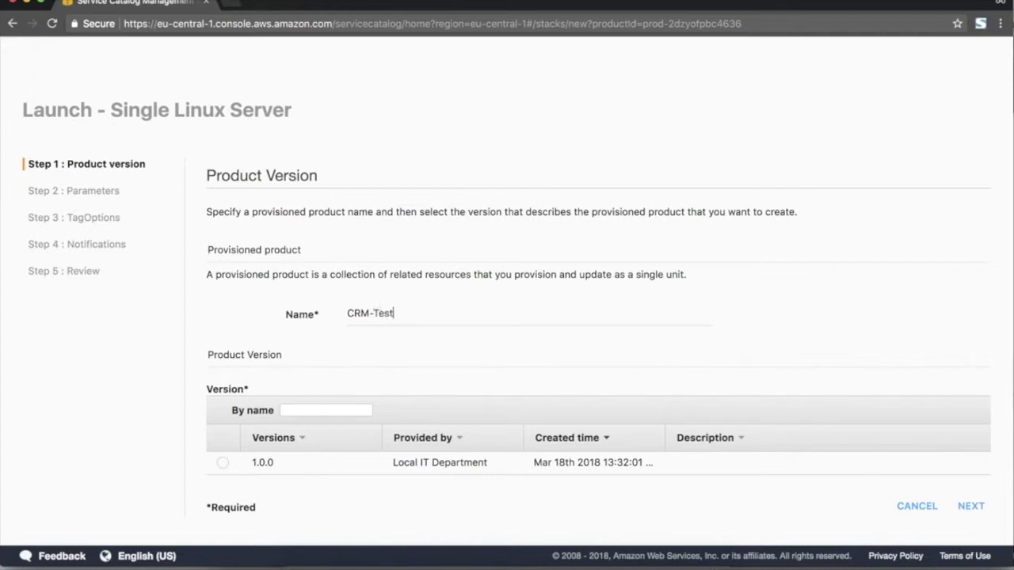
pyautogui.click(222, 463)
pyautogui.click(970, 507)
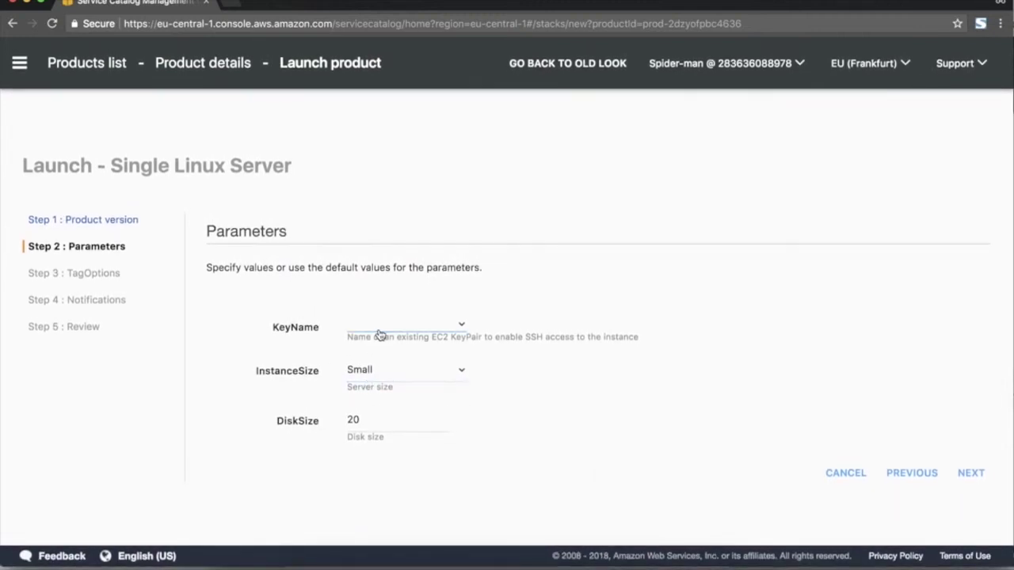
# Use key pair klucze_dostepowe, InstanceSize Medium and DiskSize 50, then go to TagOptions.
pyautogui.click(389, 326)
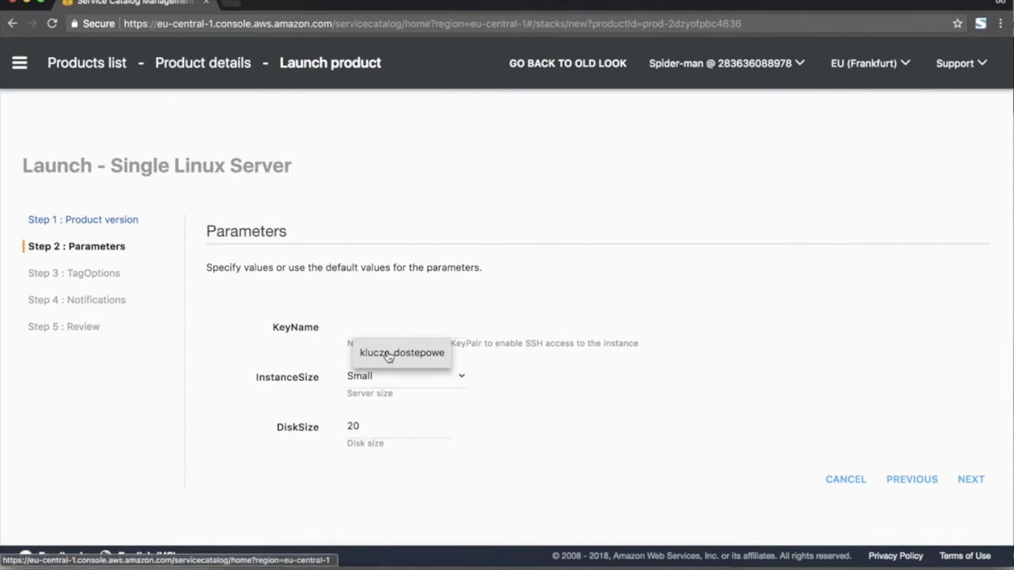
pyautogui.click(388, 357)
pyautogui.click(380, 387)
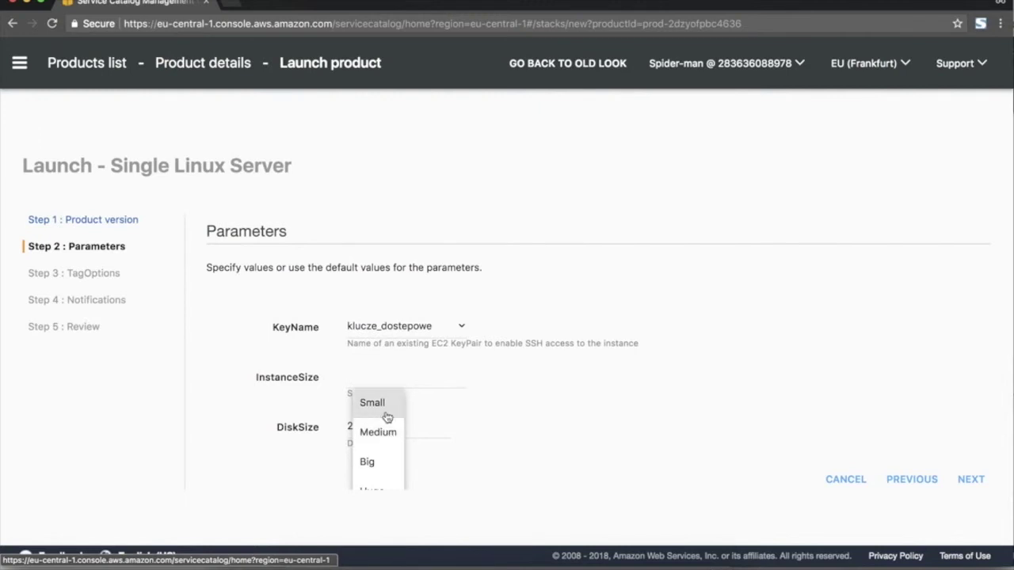
pyautogui.click(381, 434)
pyautogui.click(390, 426)
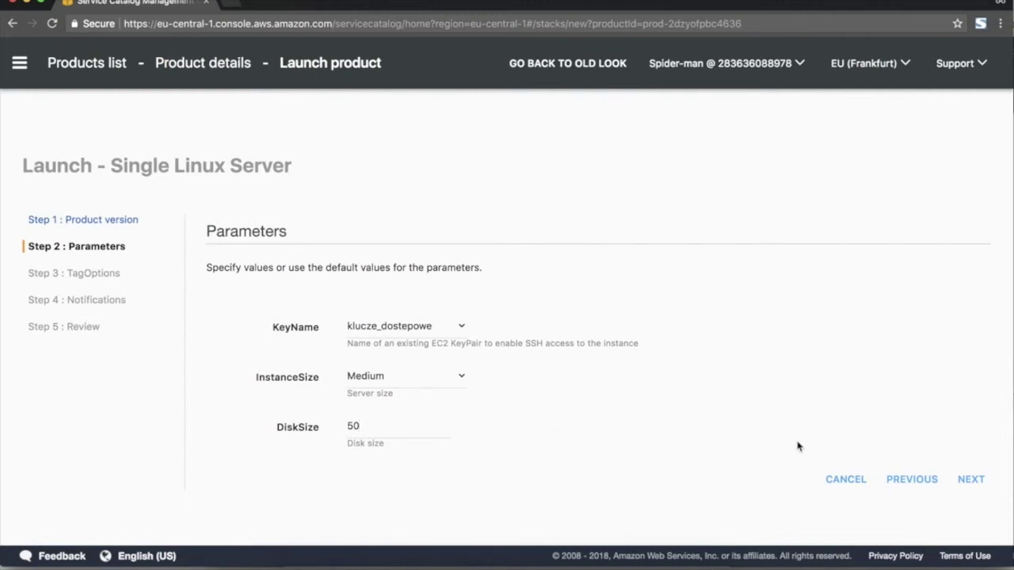
pyautogui.click(970, 478)
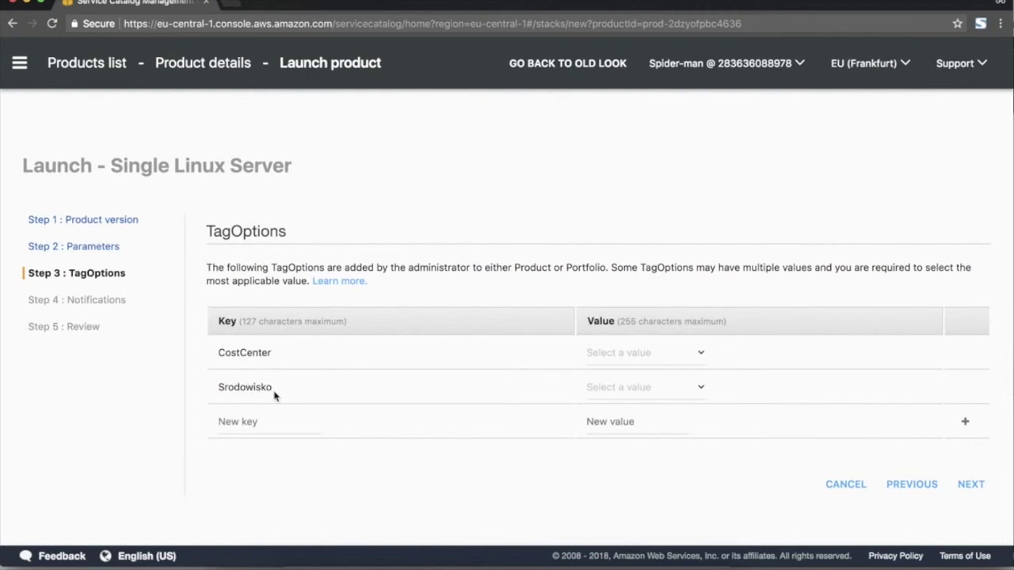
# Choose CostCenter 101 and Srodowisko Test, add an Author tag, and continue to Notifications.
pyautogui.click(625, 358)
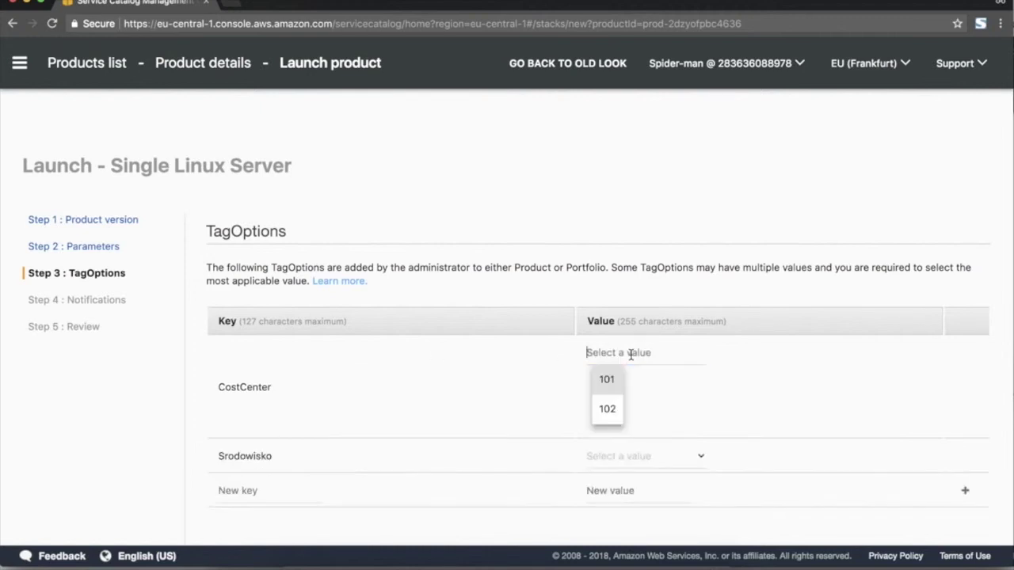
pyautogui.scroll(-2, 535, 410)
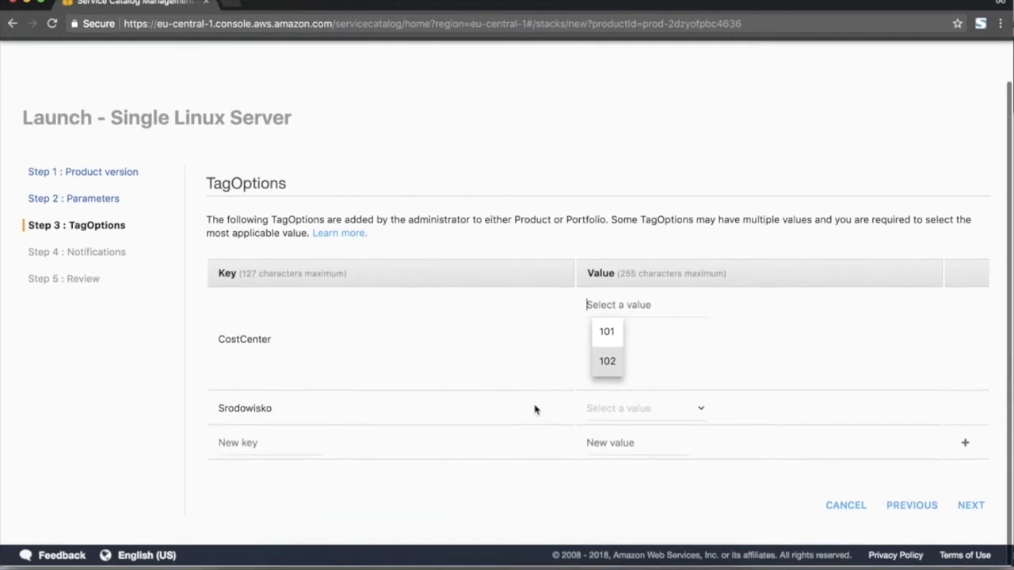
pyautogui.click(612, 340)
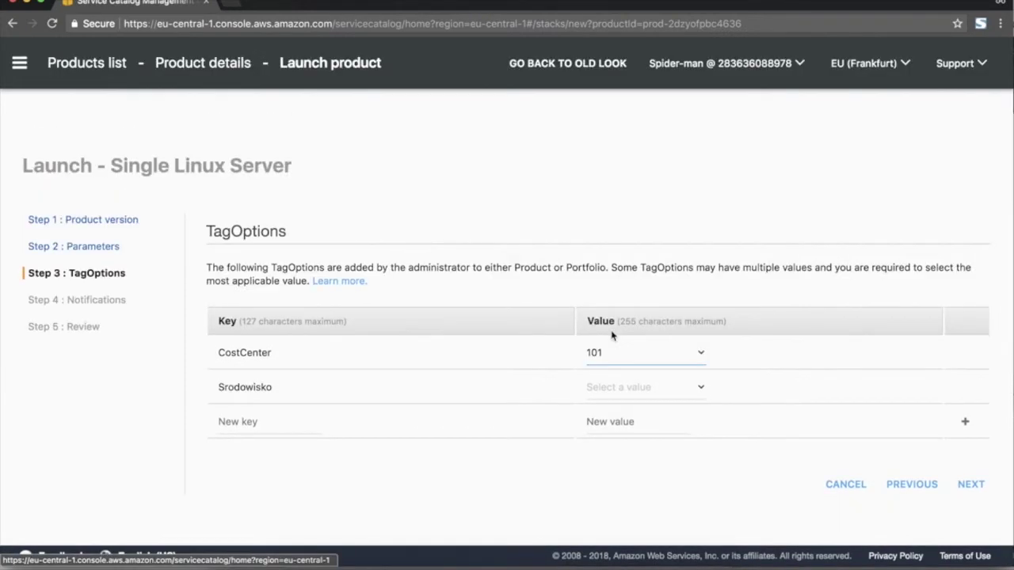
pyautogui.click(617, 386)
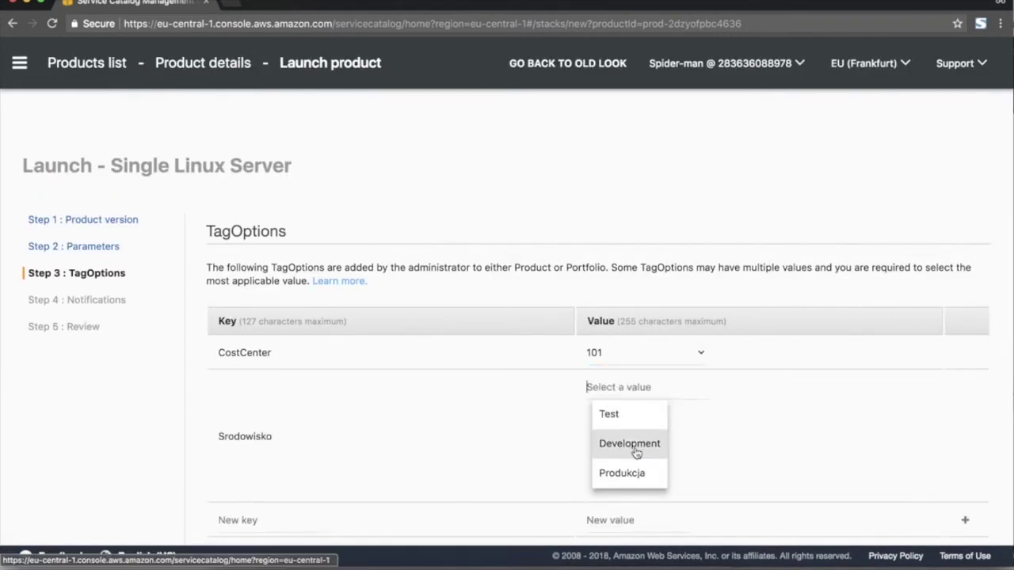
pyautogui.click(640, 418)
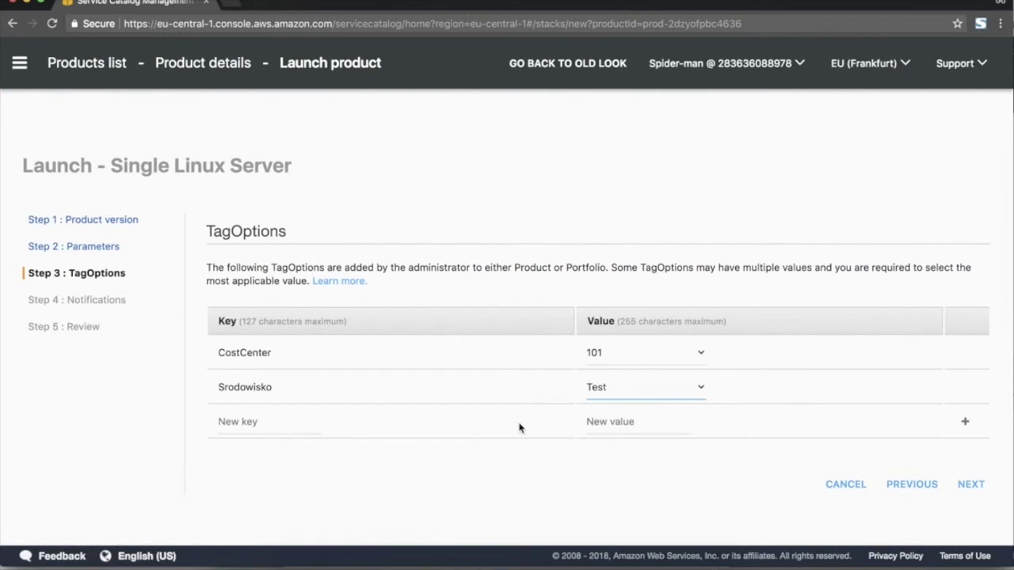
pyautogui.click(258, 426)
pyautogui.write('Auh')
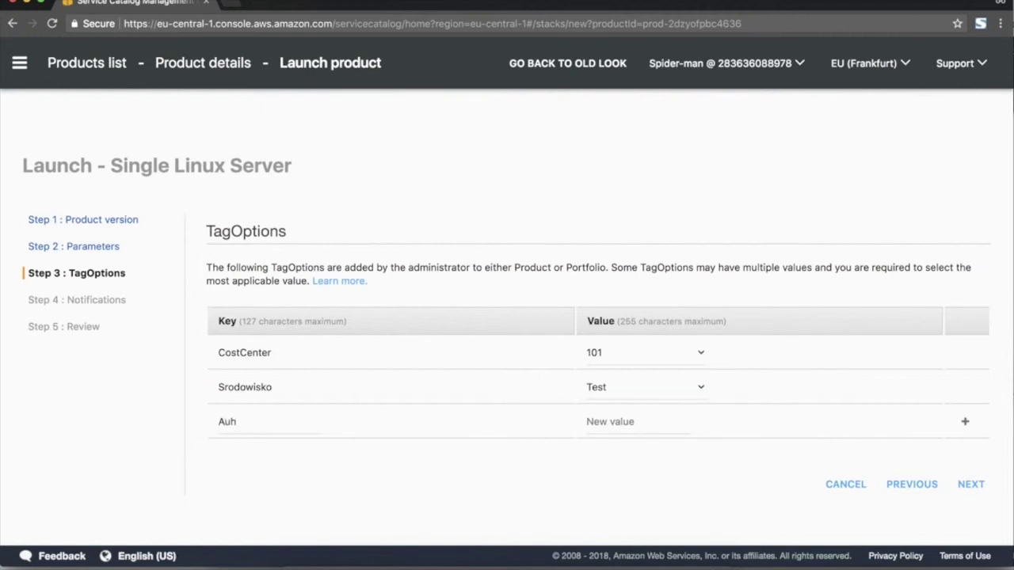
pyautogui.write('spider-man')
pyautogui.click(971, 484)
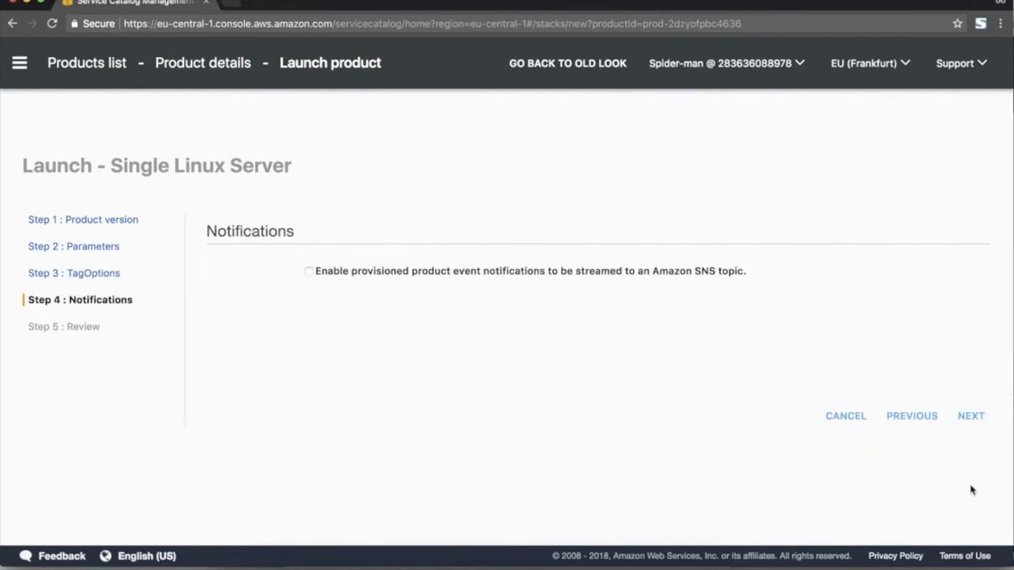
# Review and launch the CRM-Test Linux server.
pyautogui.click(971, 416)
pyautogui.scroll(-4, 767, 366)
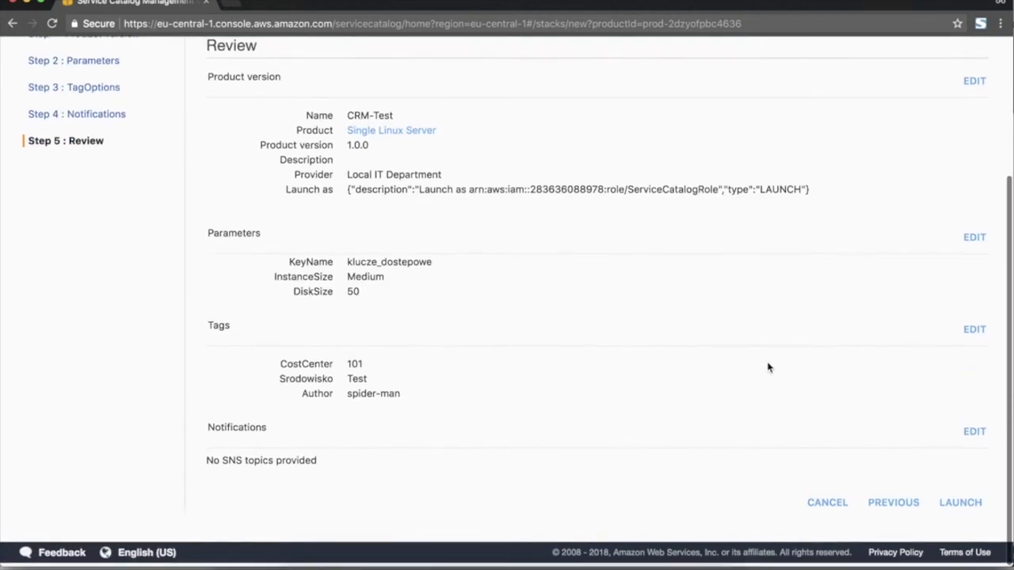
pyautogui.scroll(4, 766, 366)
pyautogui.scroll(-5, 768, 364)
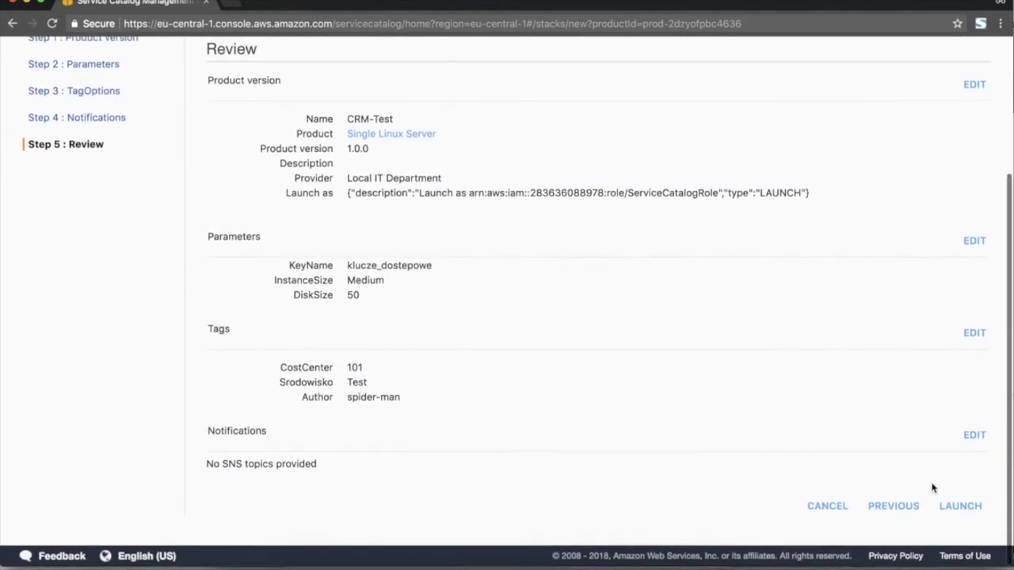
pyautogui.click(960, 513)
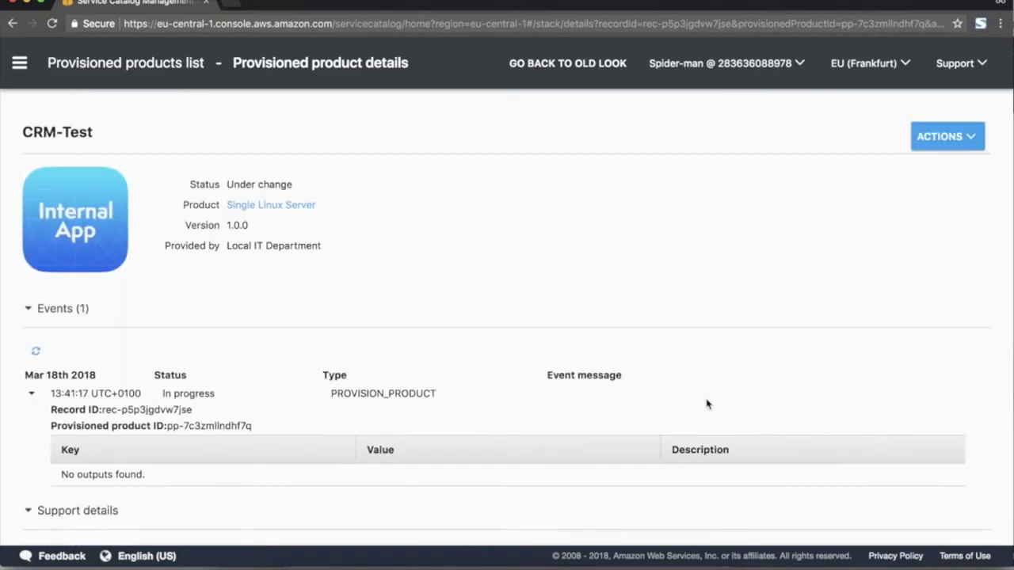
pyautogui.scroll(-3, 673, 353)
pyautogui.scroll(3, 672, 354)
pyautogui.scroll(-3, 672, 353)
pyautogui.scroll(3, 673, 353)
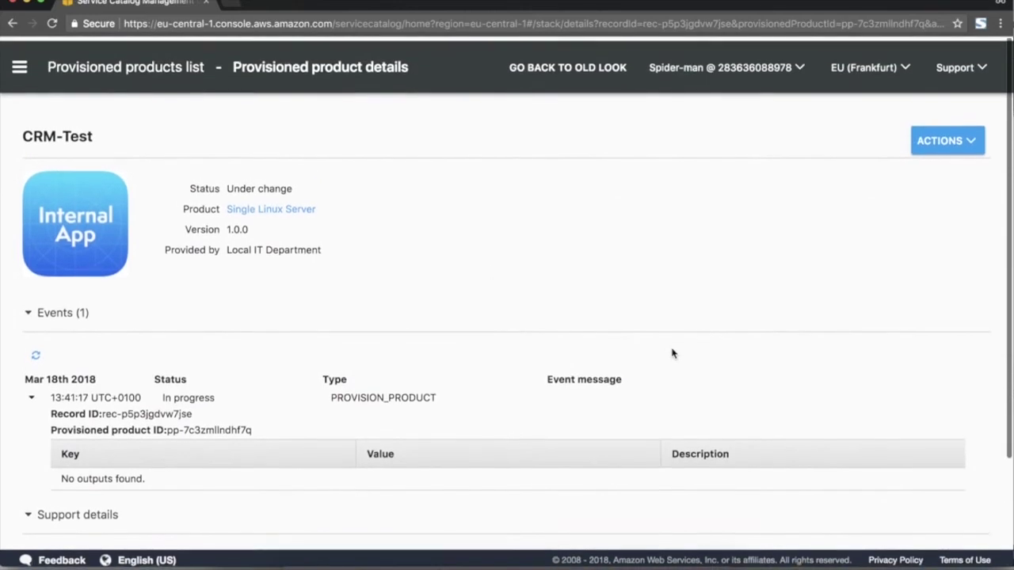
# Check CRM-Test in the Provisioned products list, then return to the Products list.
pyautogui.click(20, 62)
pyautogui.click(61, 199)
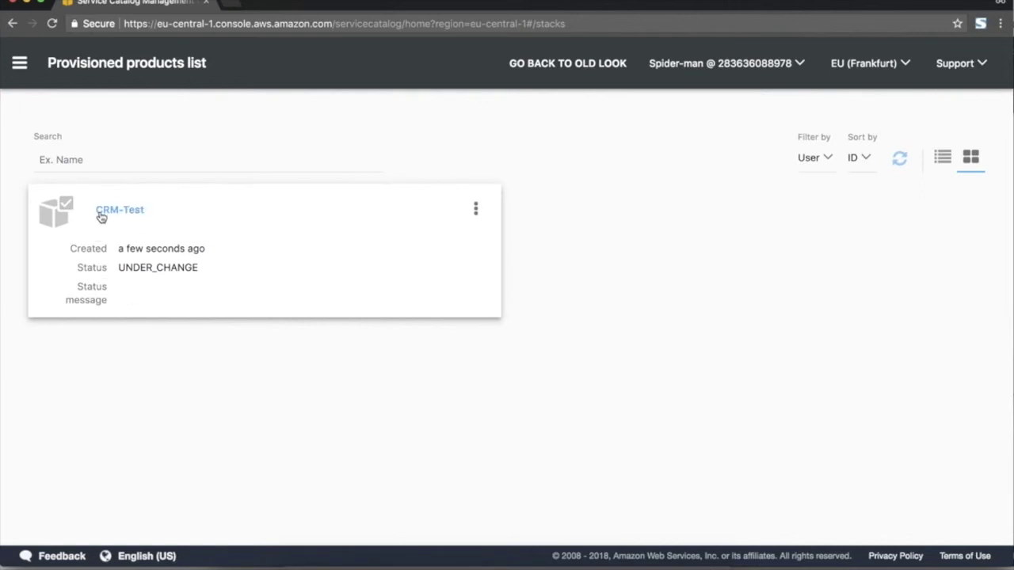
pyautogui.click(79, 149)
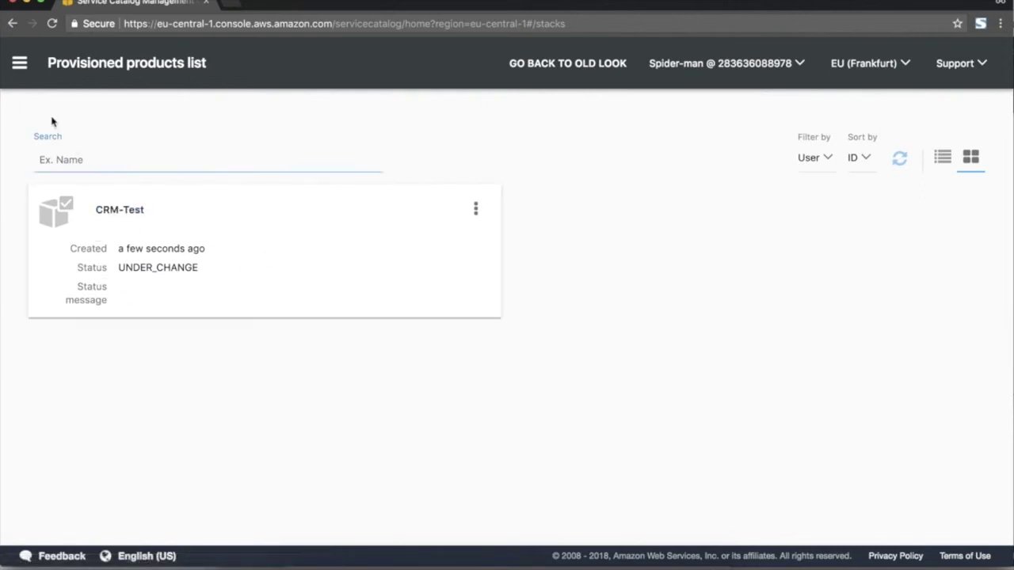
pyautogui.click(20, 63)
pyautogui.click(73, 157)
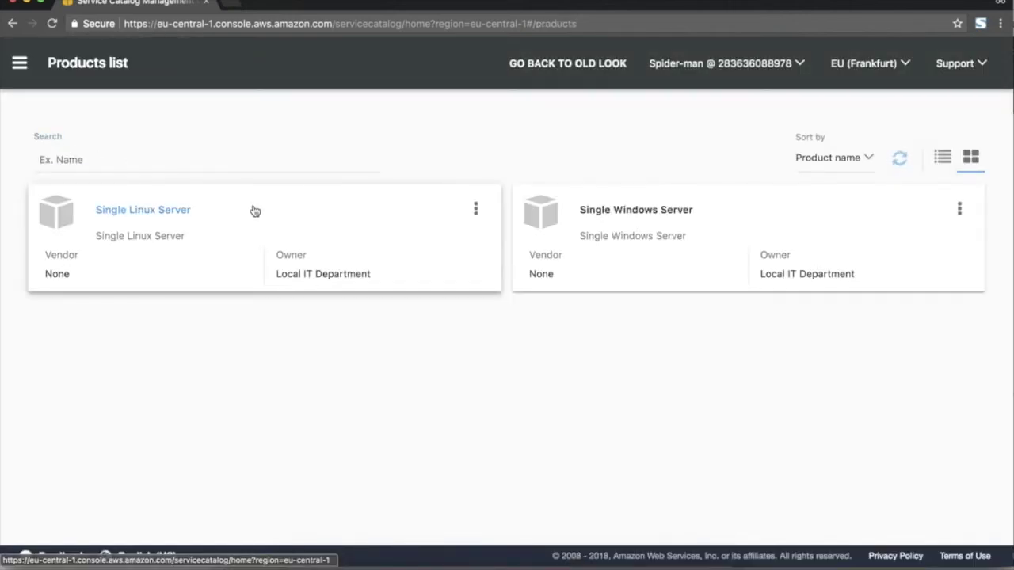
# Launch Single Windows Server named e-commerce-PRD on version 1.0.0.
pyautogui.click(959, 210)
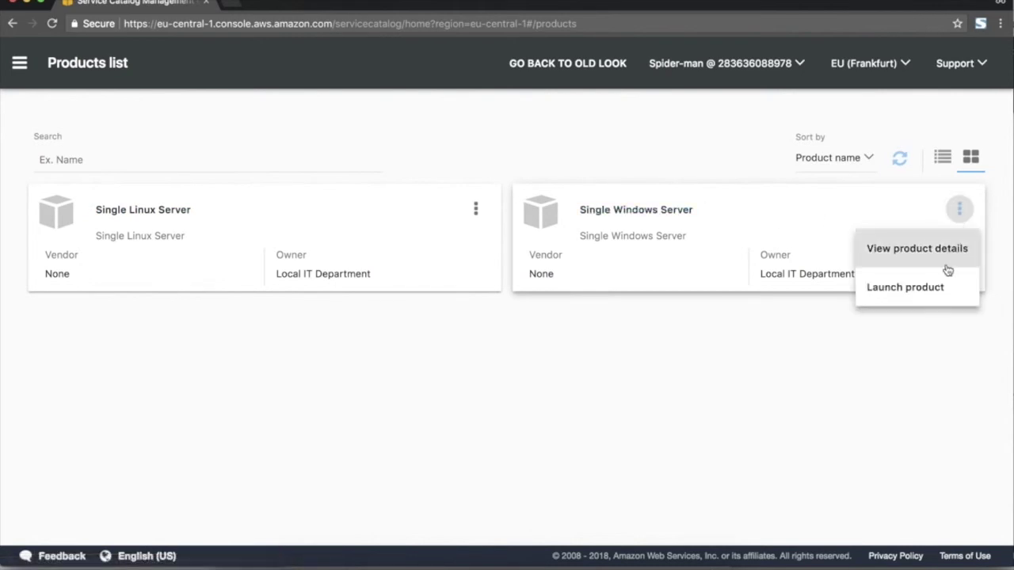
pyautogui.click(870, 293)
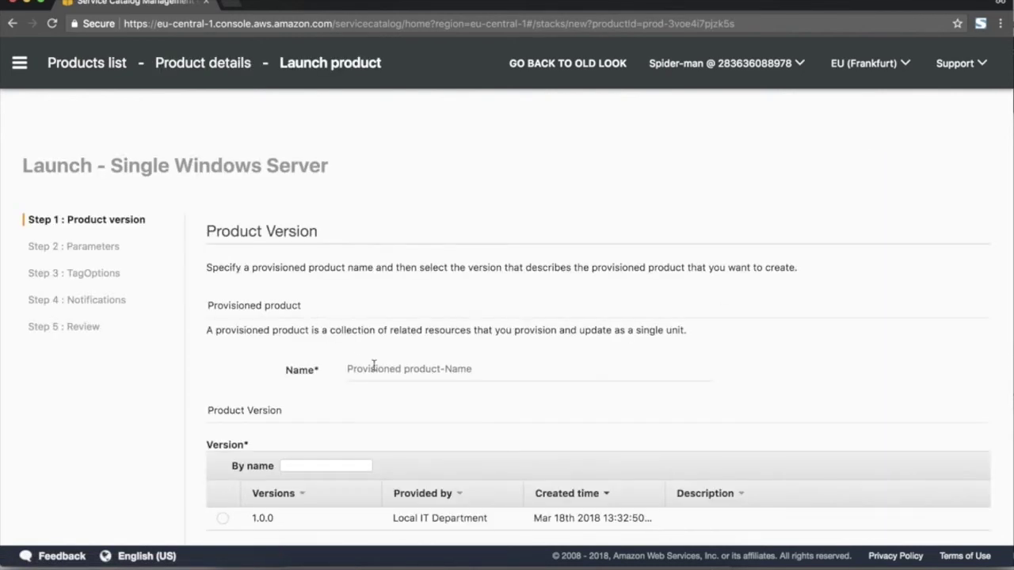
pyautogui.scroll(-2, 425, 418)
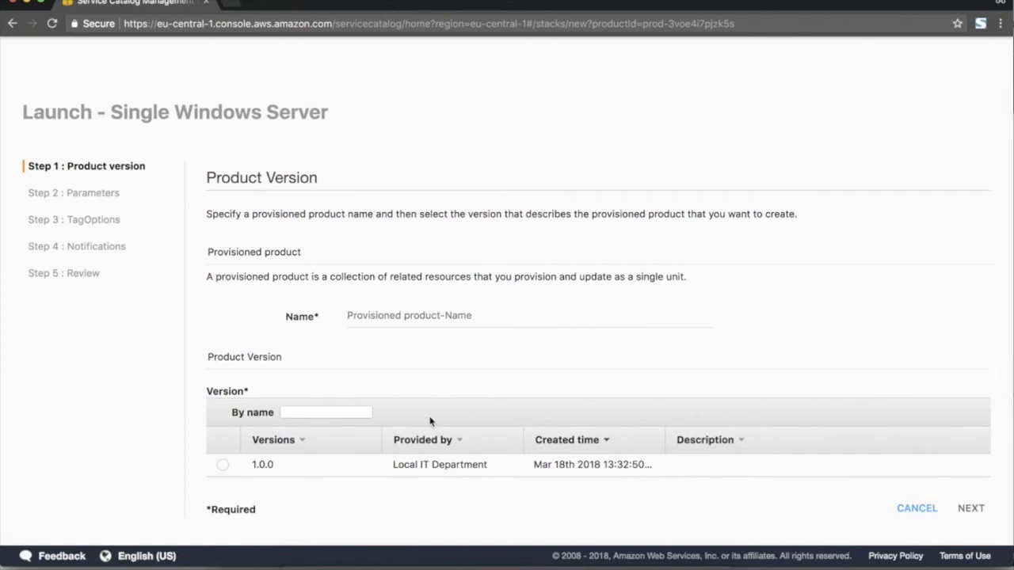
pyautogui.write('e-co')
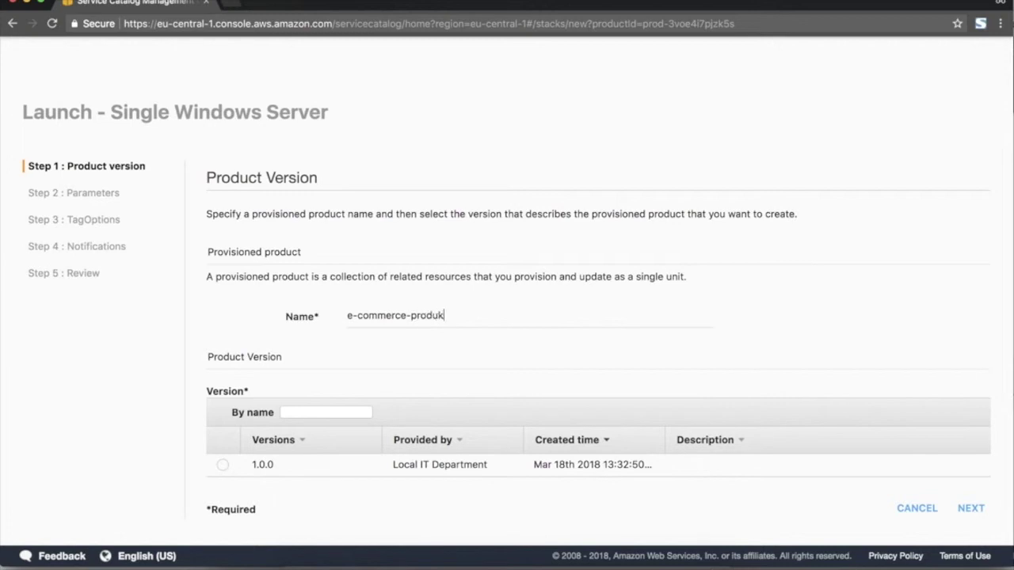
pyautogui.write('mmerce-PRD')
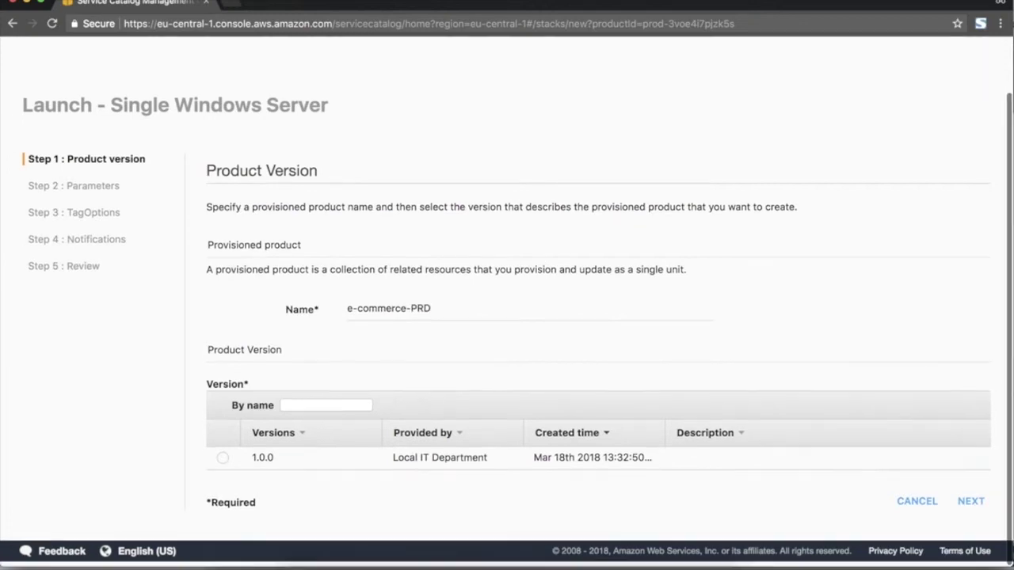
pyautogui.click(223, 465)
pyautogui.click(970, 507)
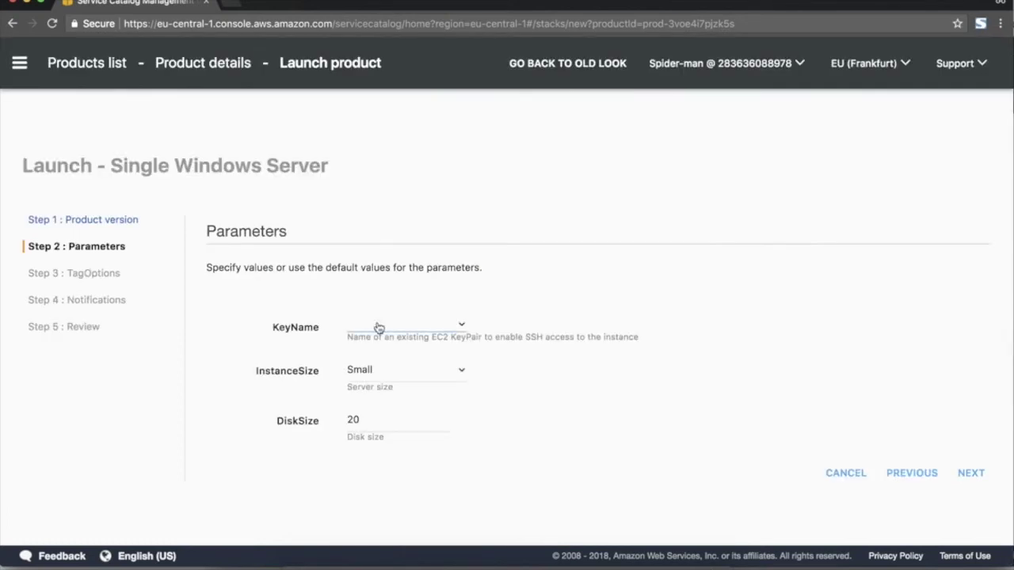
# Set key pair klucze_dostepowe, InstanceSize Big and DiskSize 300.
pyautogui.click(382, 323)
pyautogui.click(383, 354)
pyautogui.click(382, 372)
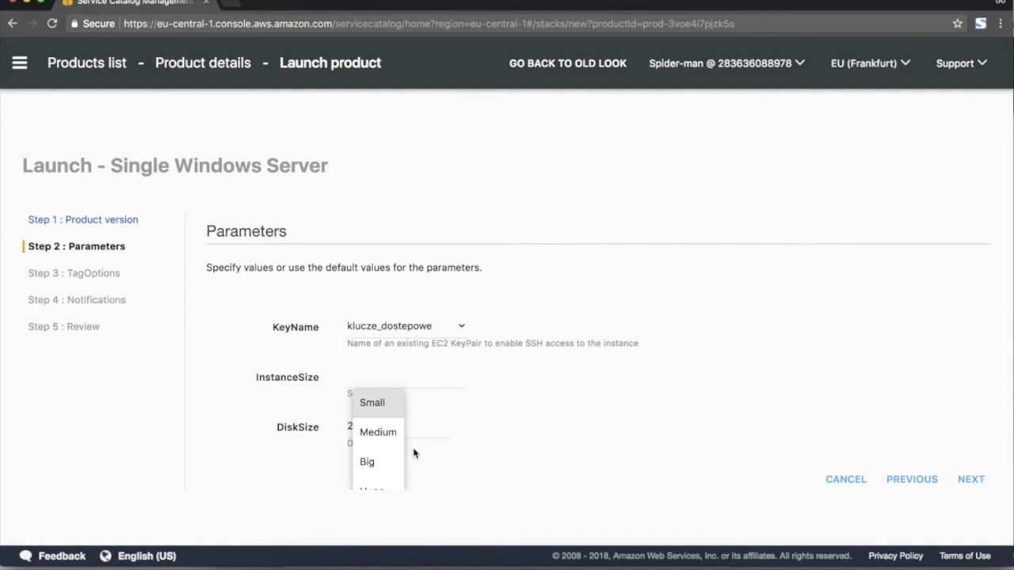
pyautogui.click(382, 470)
pyautogui.click(393, 423)
pyautogui.press('BackSpace')
pyautogui.press('BackSpace')
pyautogui.write('300')
pyautogui.click(969, 480)
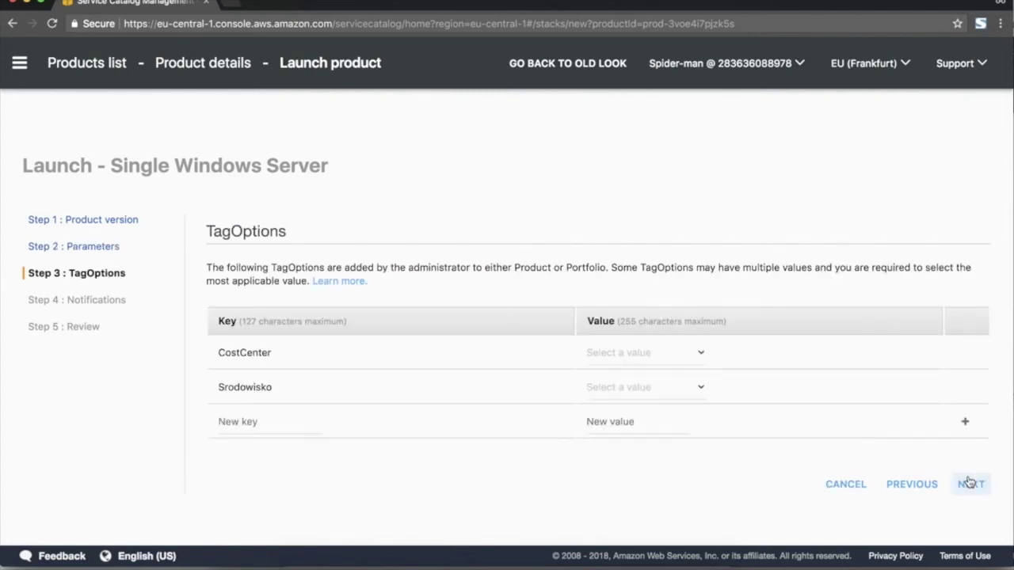
# Tag it CostCenter 102 and Srodowisko Produkcja, then review and launch.
pyautogui.click(623, 358)
pyautogui.click(615, 411)
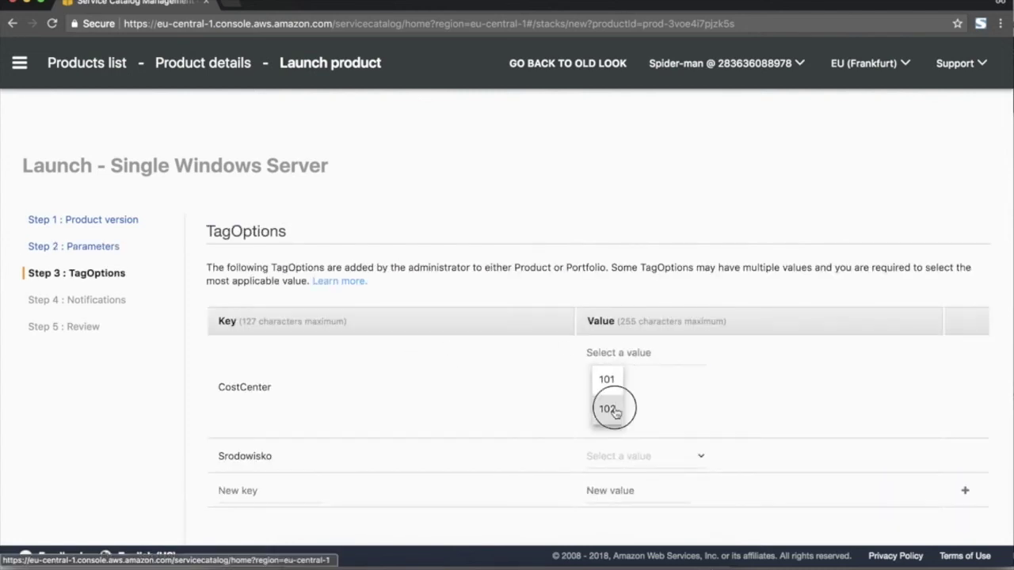
pyautogui.click(639, 388)
pyautogui.click(636, 471)
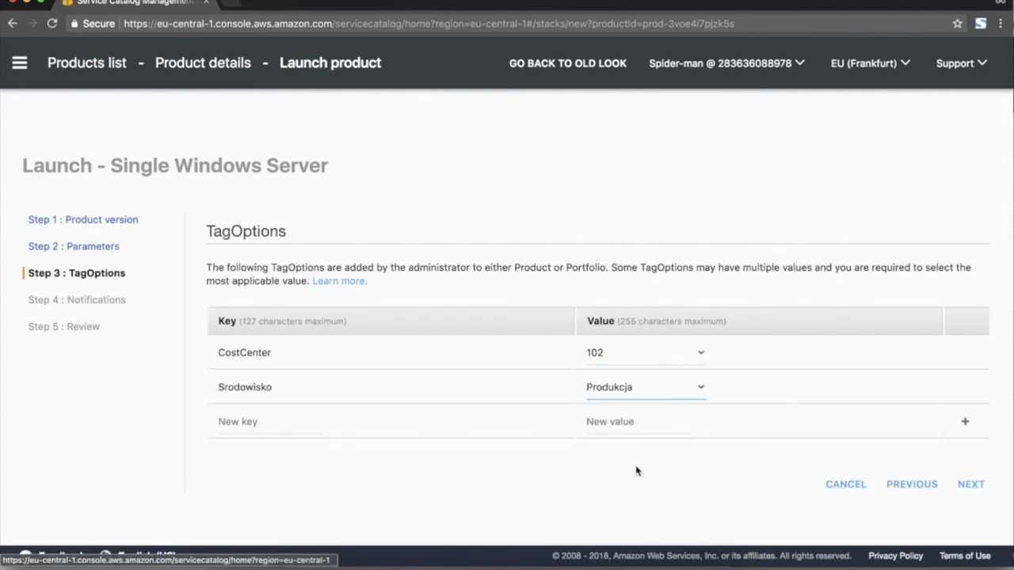
pyautogui.click(971, 486)
pyautogui.click(973, 416)
pyautogui.scroll(-4, 982, 444)
pyautogui.click(960, 506)
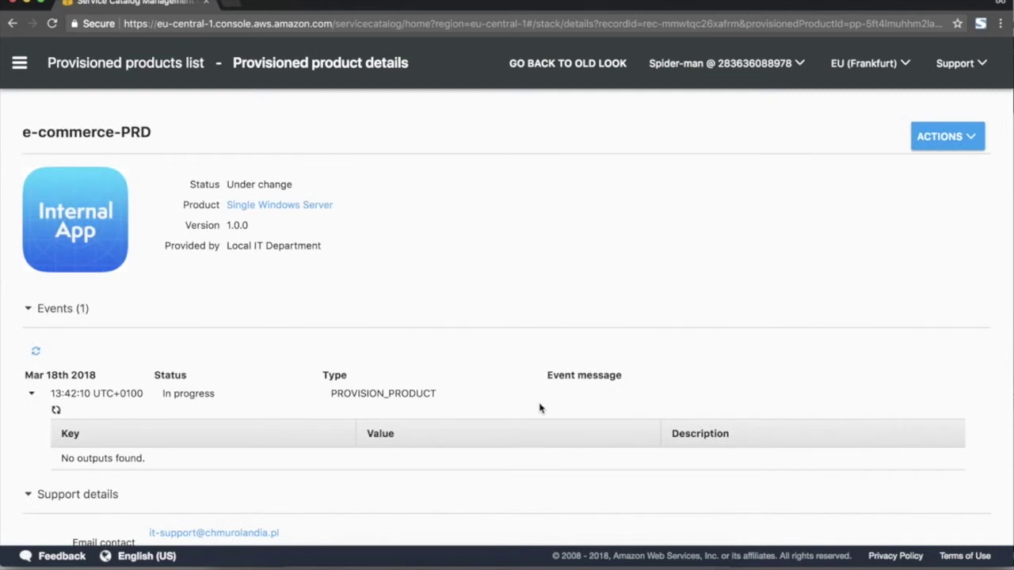
# Open CRM-test's details and inspect outputs PrivateIP 172.31.34.19 and PublicIP 35.158.242.1.
pyautogui.click(19, 63)
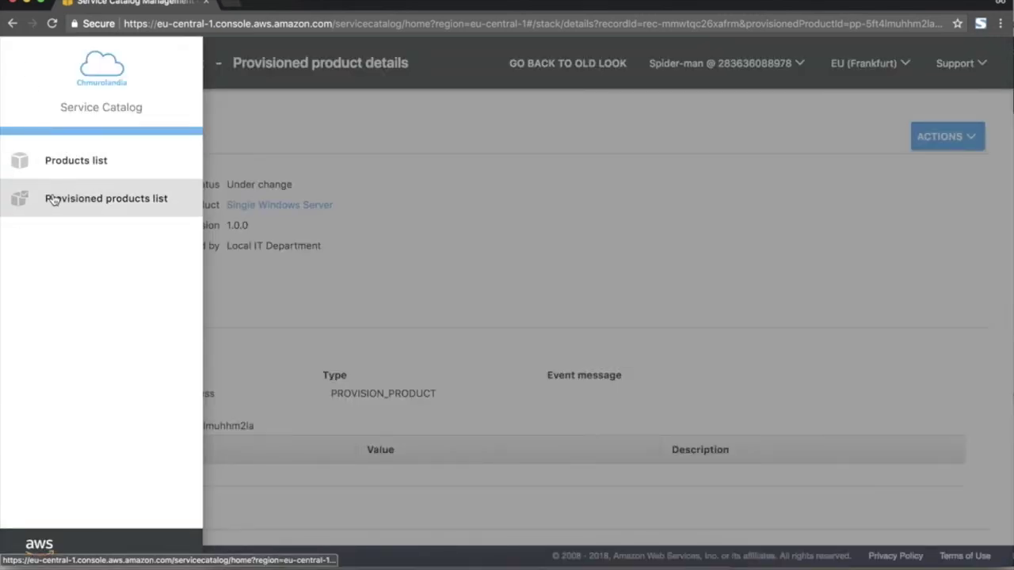
pyautogui.click(129, 205)
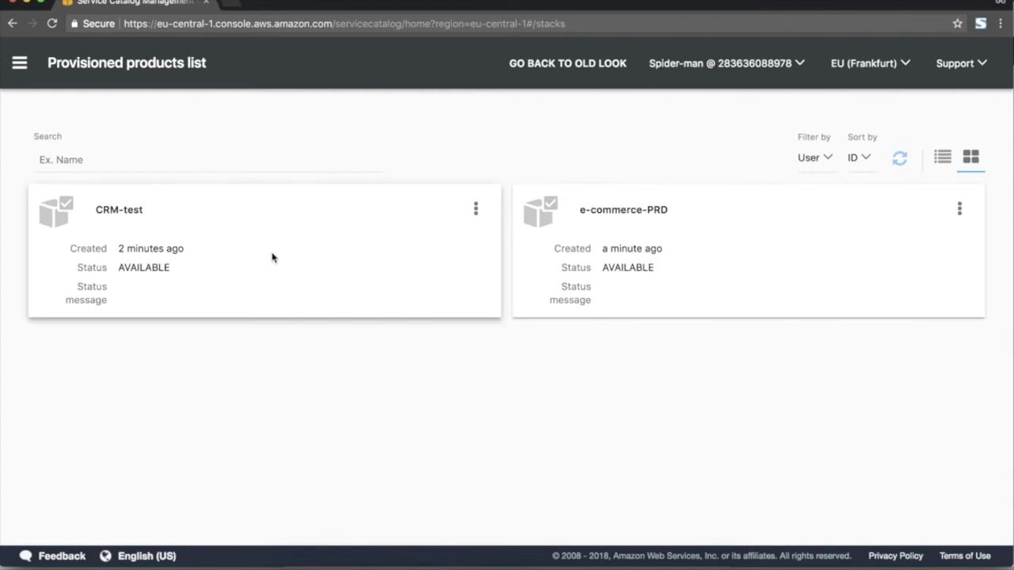
pyautogui.click(116, 212)
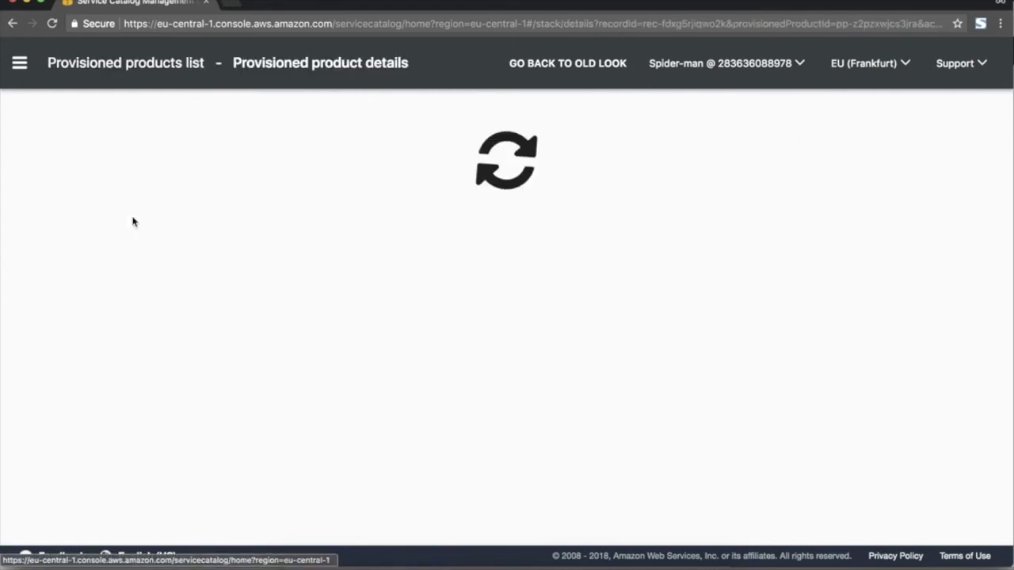
pyautogui.scroll(-5, 222, 329)
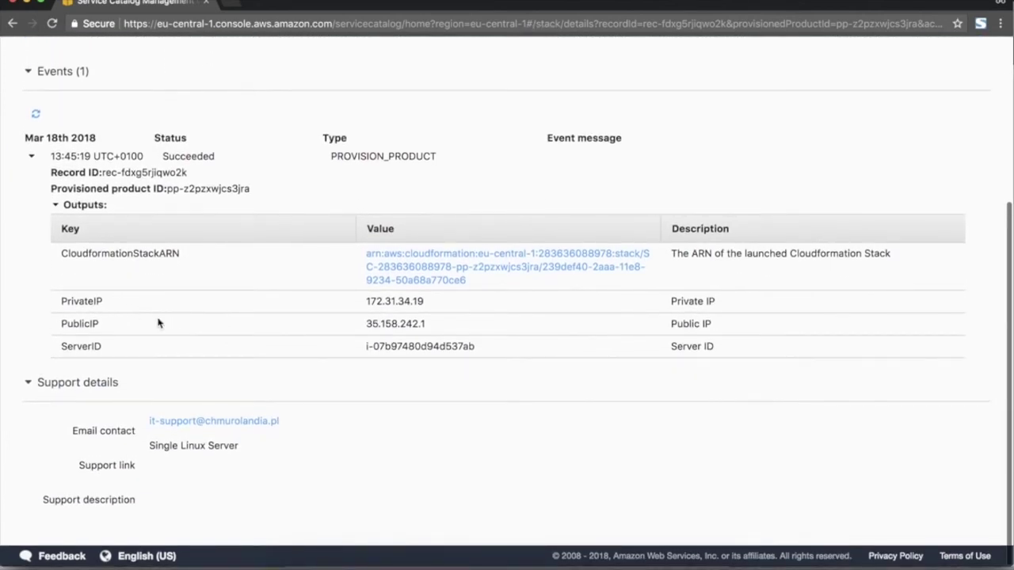
pyautogui.moveTo(62, 301); pyautogui.dragTo(361, 341)
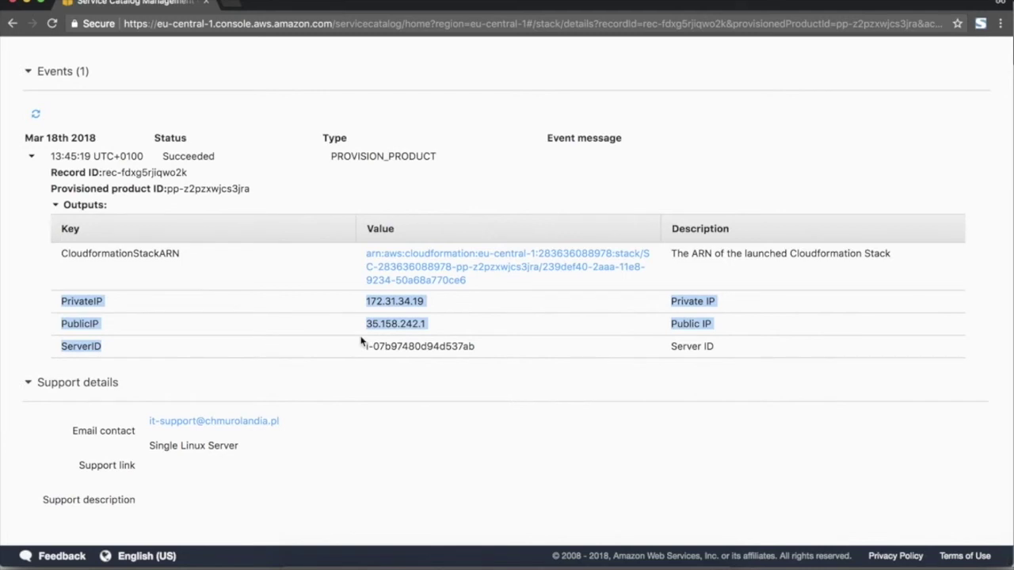
pyautogui.click(424, 346)
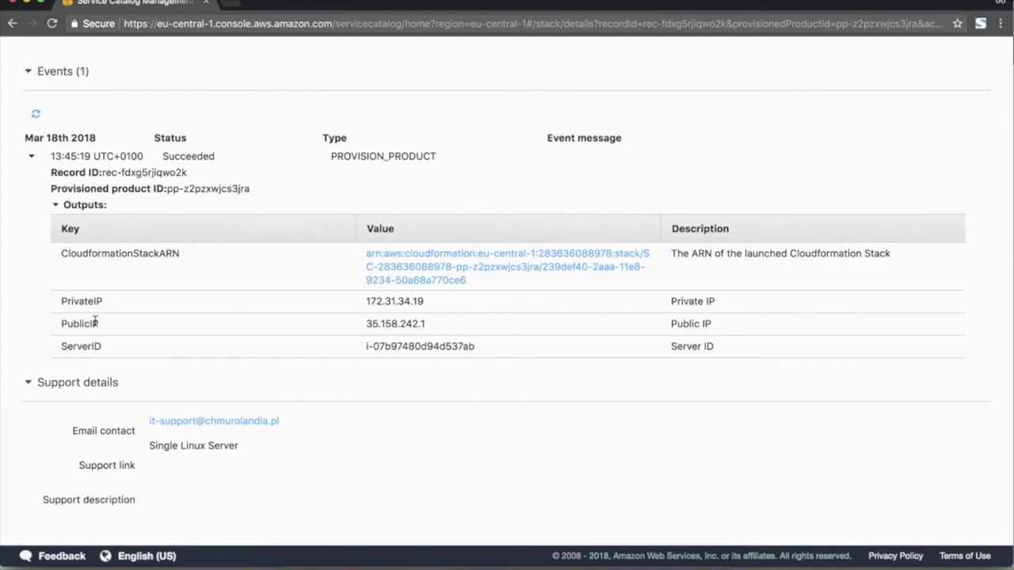
# Scroll back up and collapse the Events (1) section.
pyautogui.scroll(1, 407, 318)
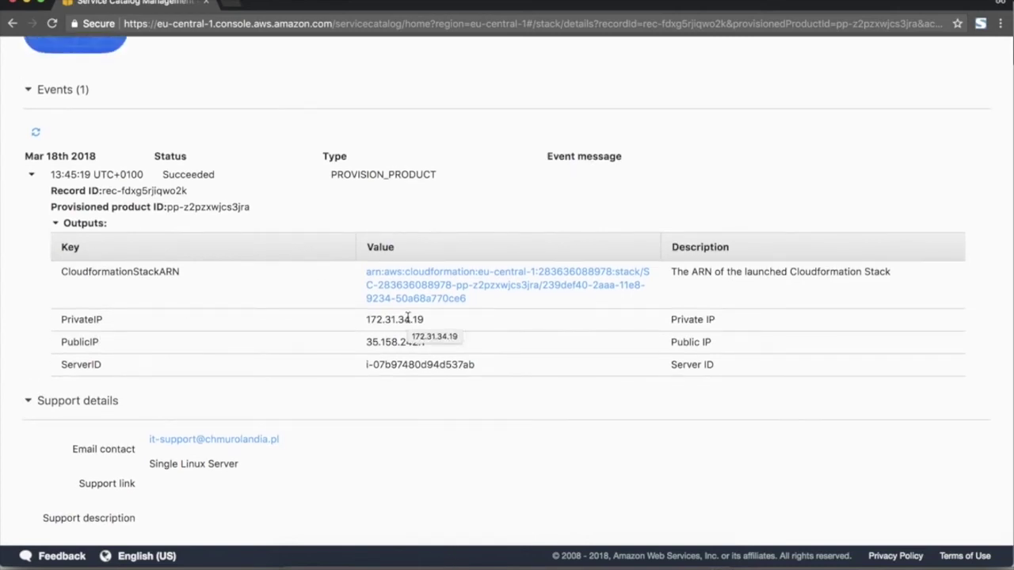
pyautogui.scroll(2, 407, 318)
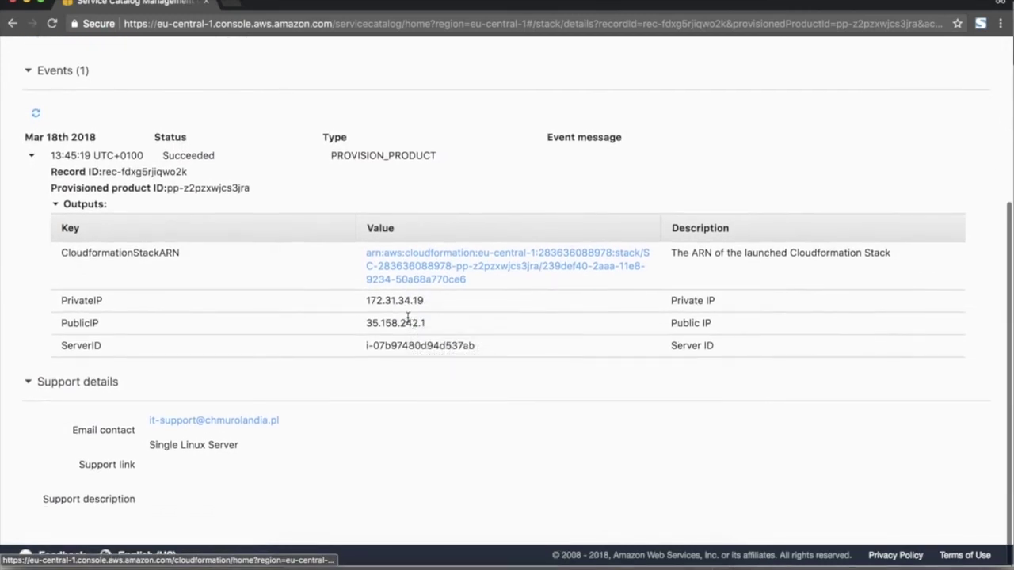
pyautogui.scroll(4, 407, 318)
pyautogui.click(27, 261)
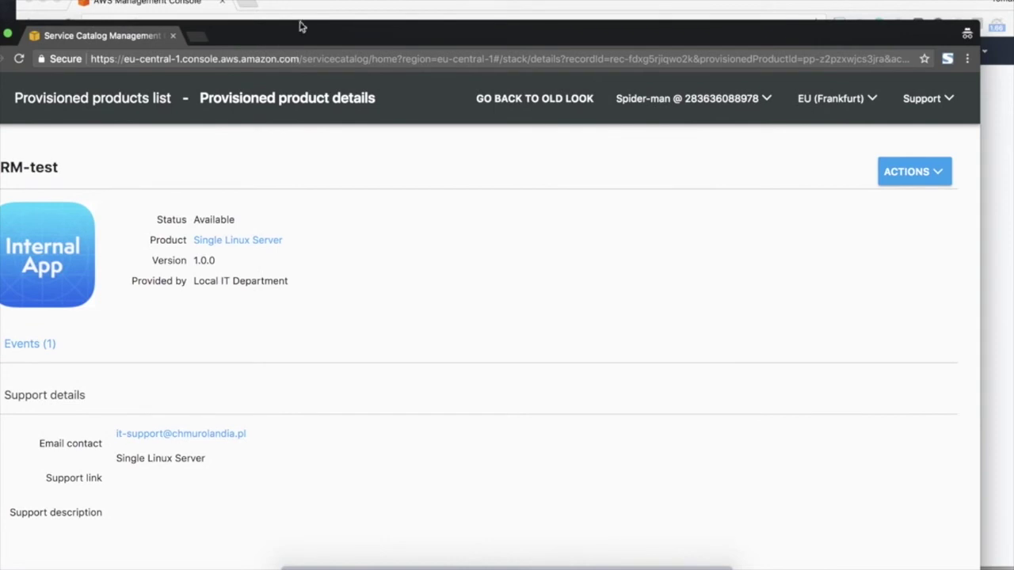
# In the AWS Management Console, bring up the EC2 list of running instances.
pyautogui.click(323, 5)
pyautogui.moveTo(323, 5); pyautogui.dragTo(376, 4)
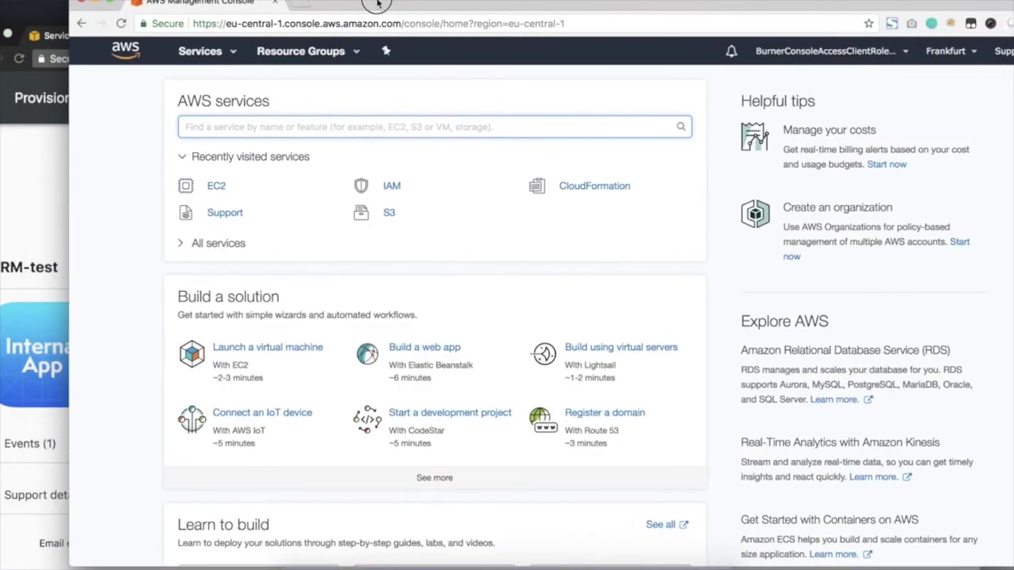
pyautogui.click(224, 191)
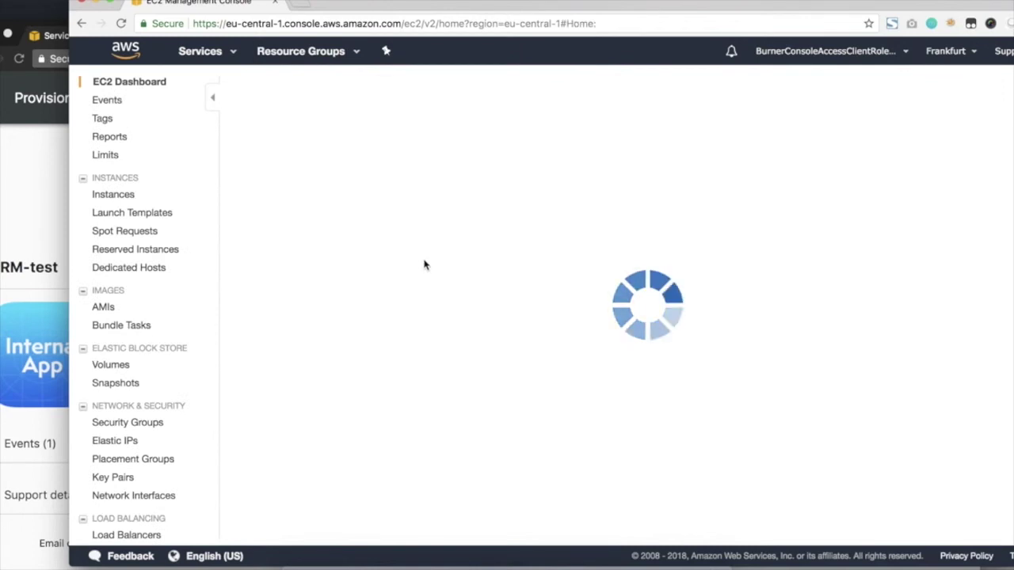
pyautogui.click(357, 138)
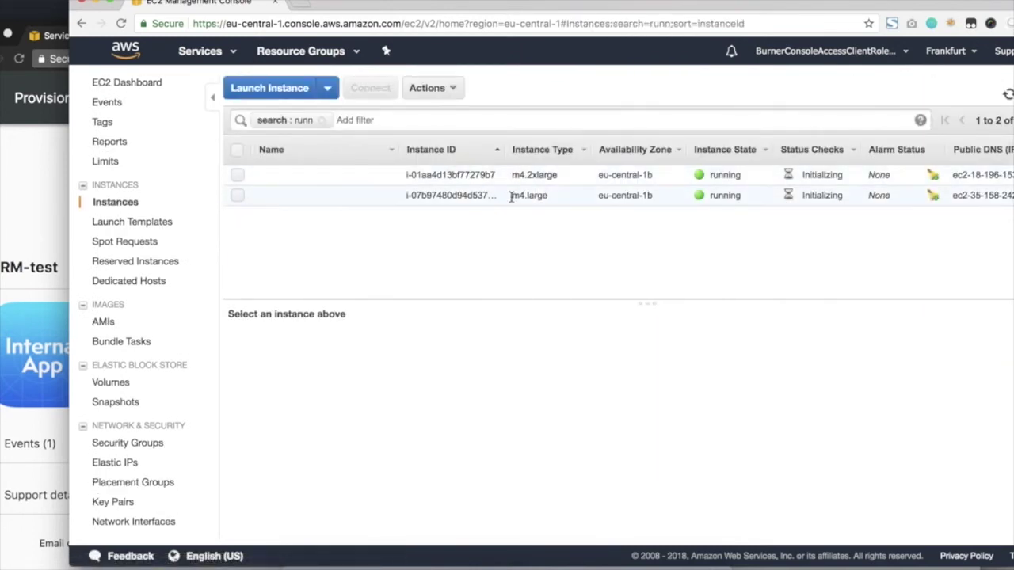
# Inspect the tags of m4.large instance i-07b97480d94d537ab, then return to Service Catalog.
pyautogui.click(423, 202)
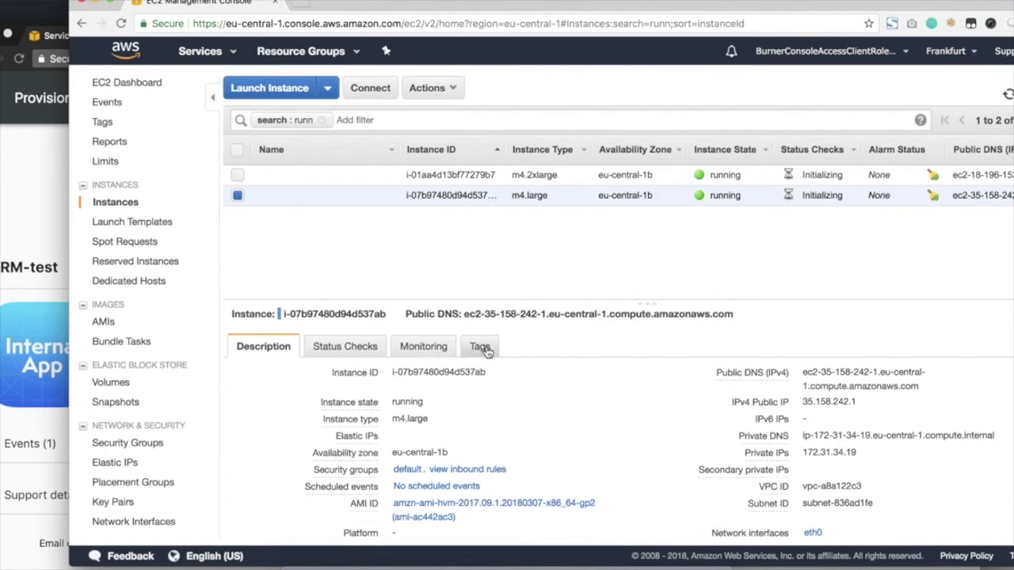
pyautogui.click(483, 349)
pyautogui.moveTo(611, 299); pyautogui.dragTo(615, 261)
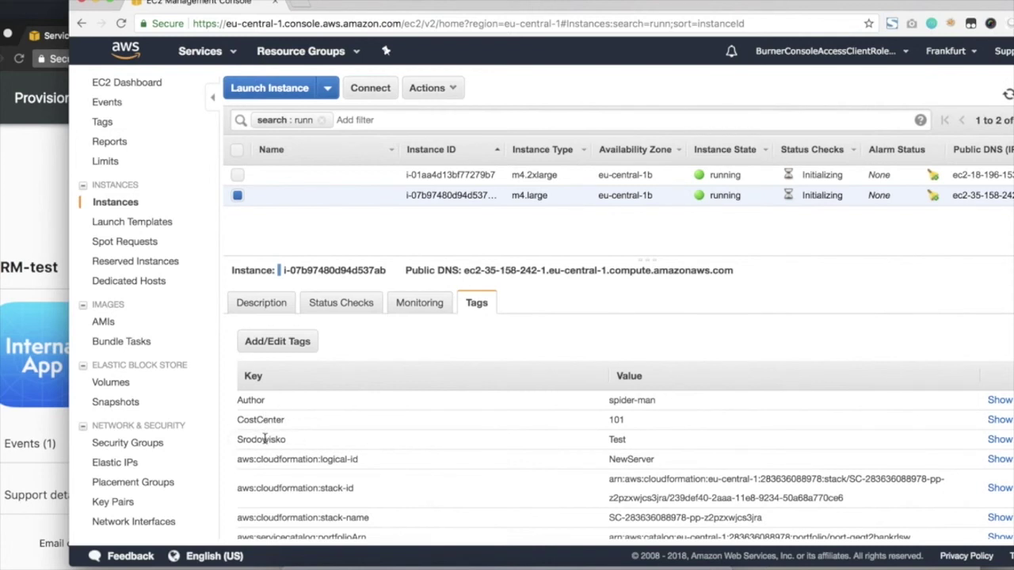
pyautogui.click(32, 203)
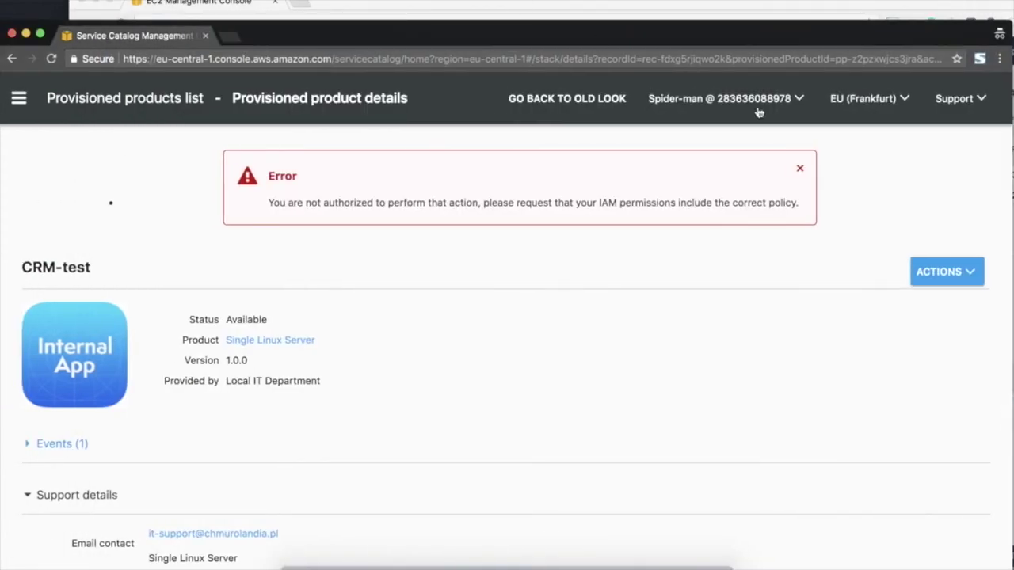
# Dismiss the not-authorized error and go to the provisioned products list.
pyautogui.click(774, 168)
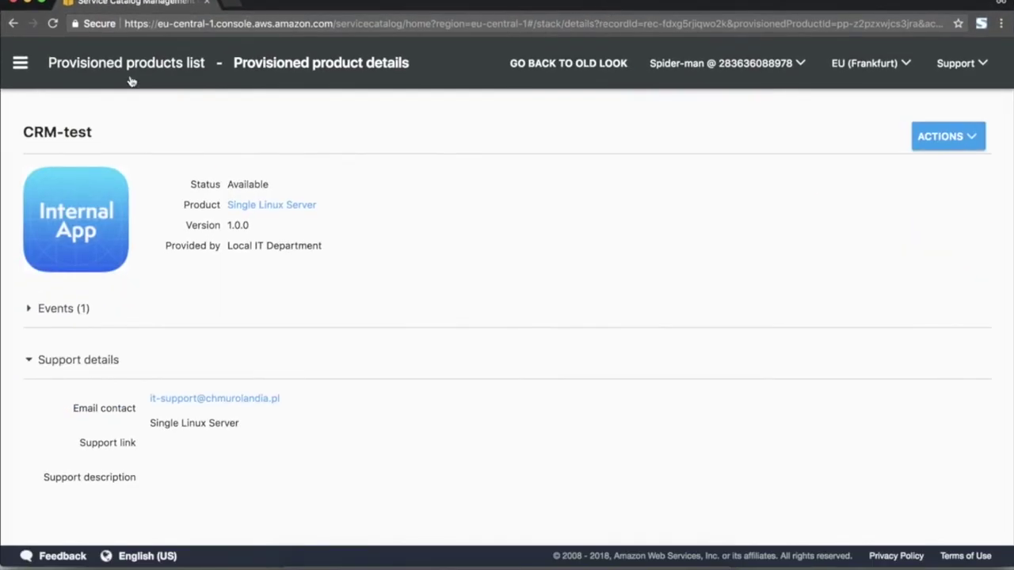
pyautogui.click(19, 64)
pyautogui.click(91, 208)
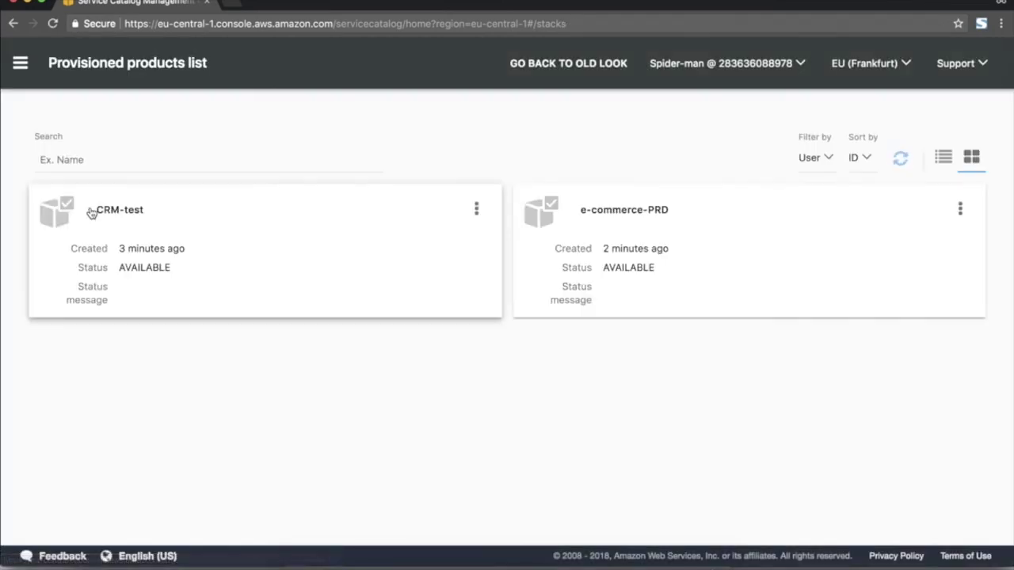
# Terminate the CRM-test and e-commerce-PRD provisioned products, confirming each termination.
pyautogui.click(477, 207)
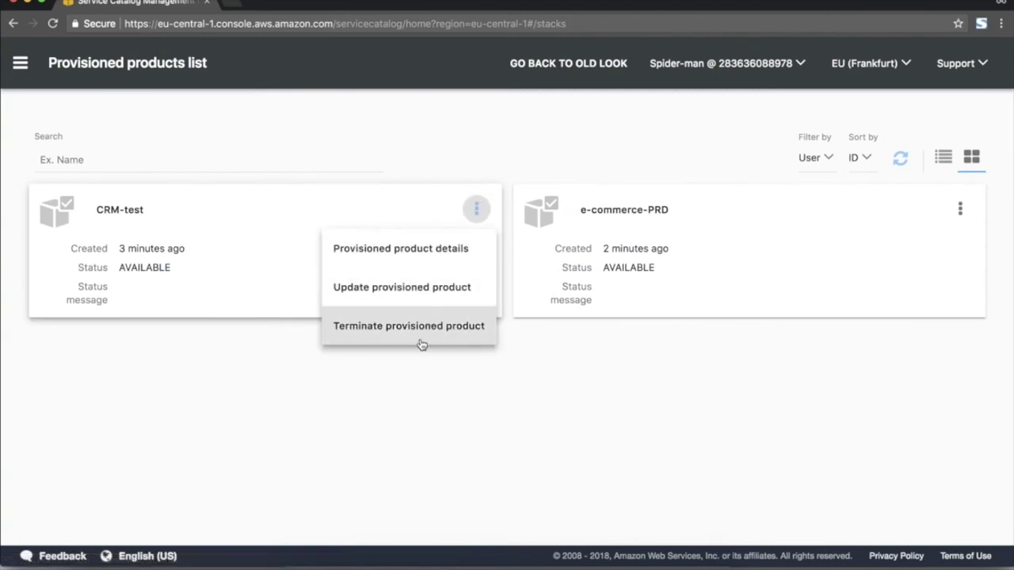
pyautogui.click(425, 334)
pyautogui.click(655, 244)
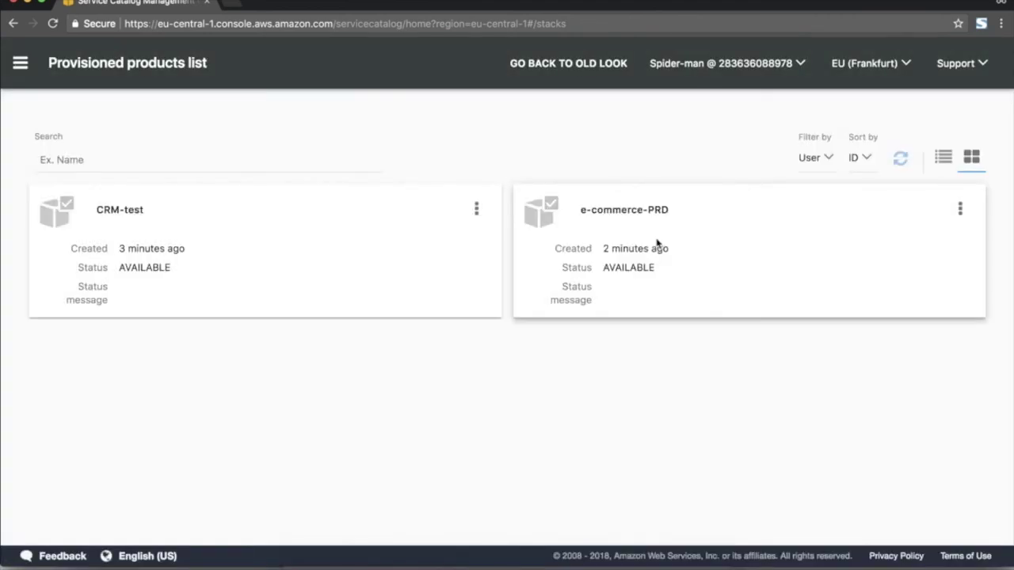
pyautogui.click(960, 208)
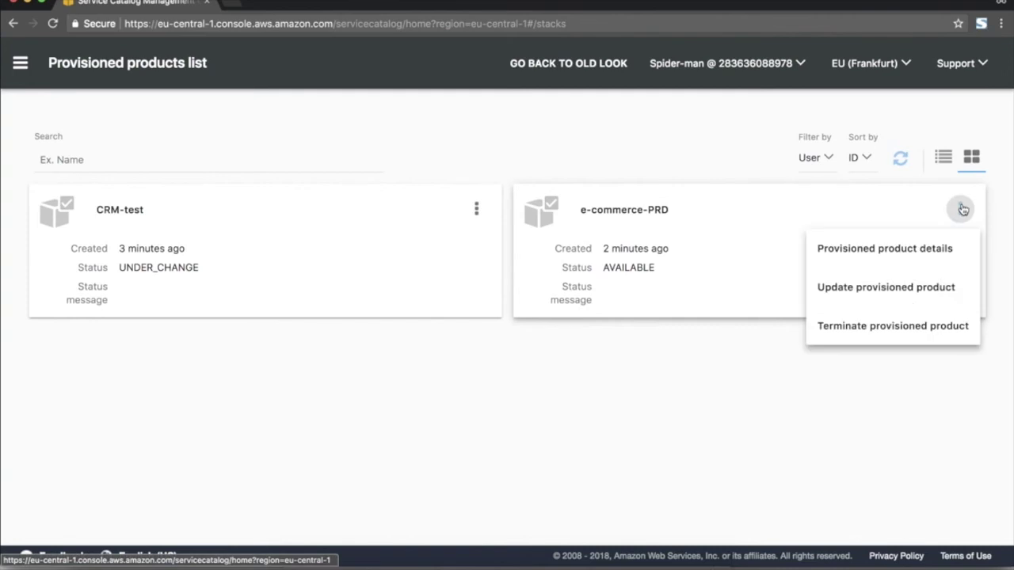
pyautogui.click(872, 325)
pyautogui.click(640, 241)
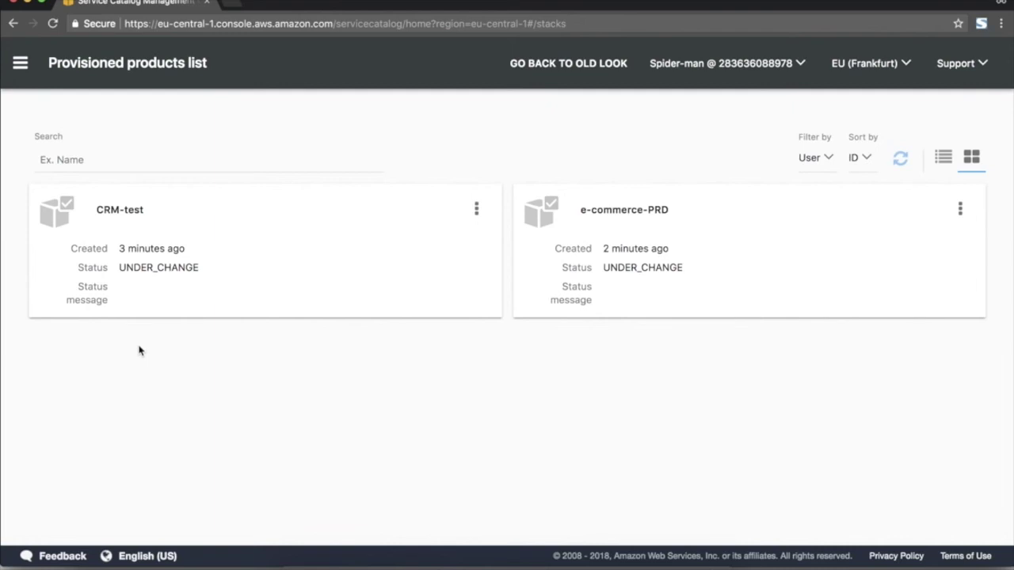
# Go to the Products list with Single Linux Server and Single Windows Server, dismissing the not-authorized error.
pyautogui.moveTo(473, 10)
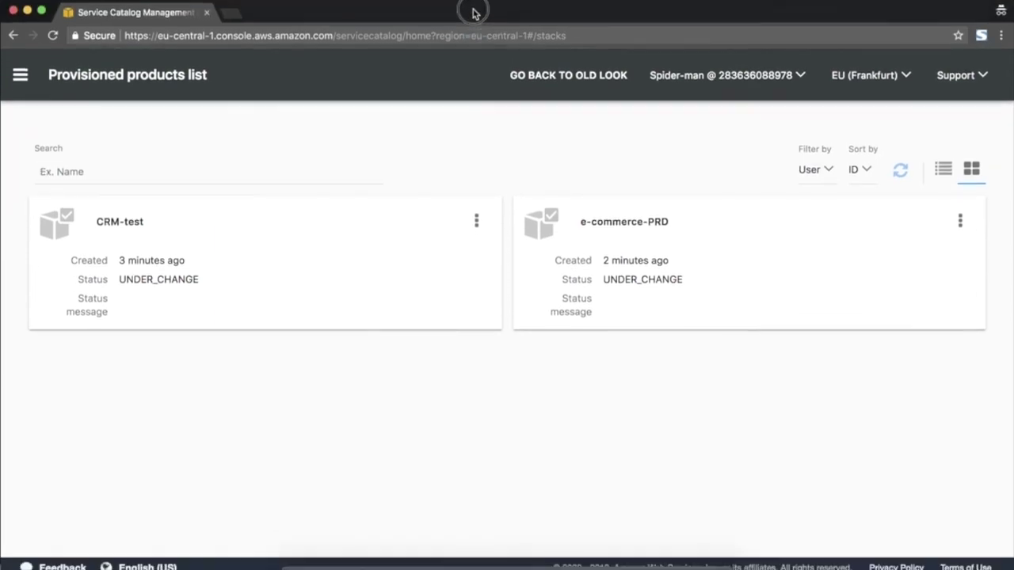
pyautogui.click(20, 74)
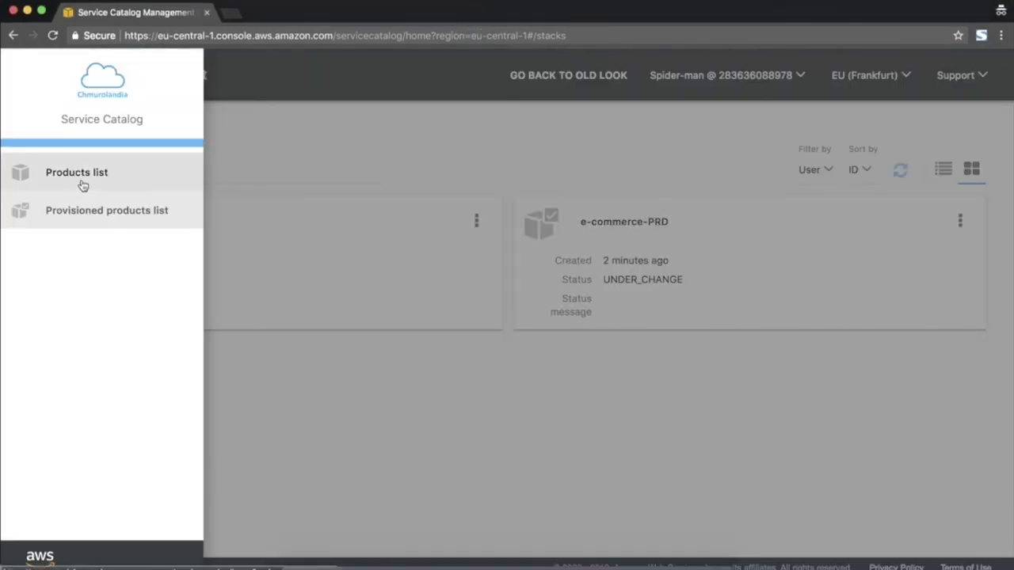
pyautogui.click(83, 182)
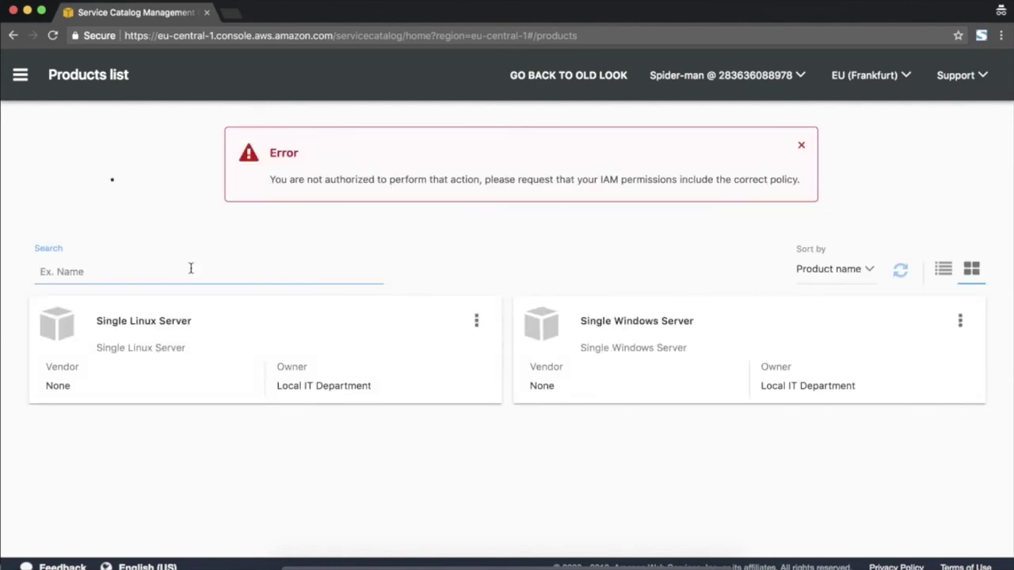
pyautogui.click(801, 145)
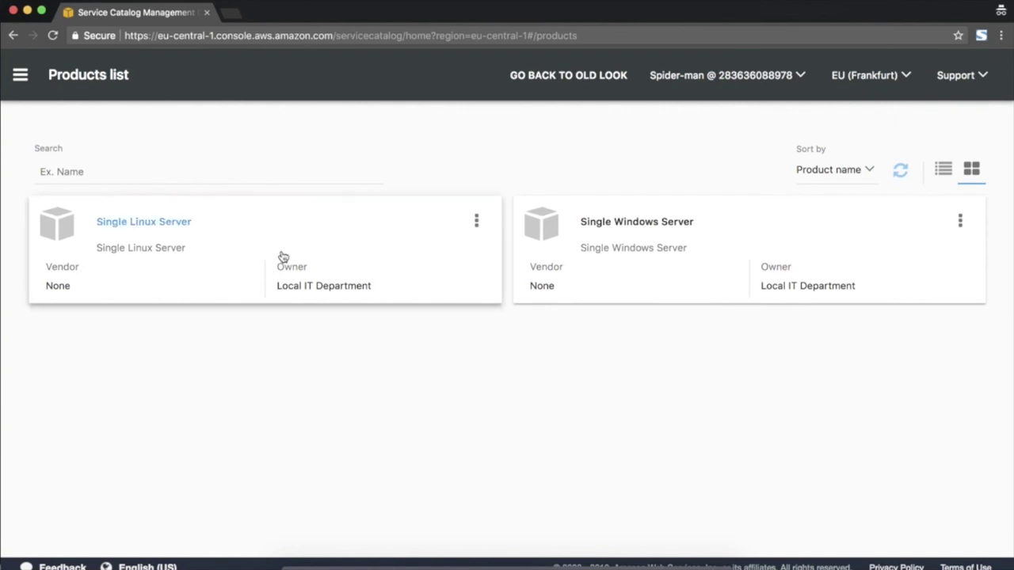
pyautogui.click(188, 262)
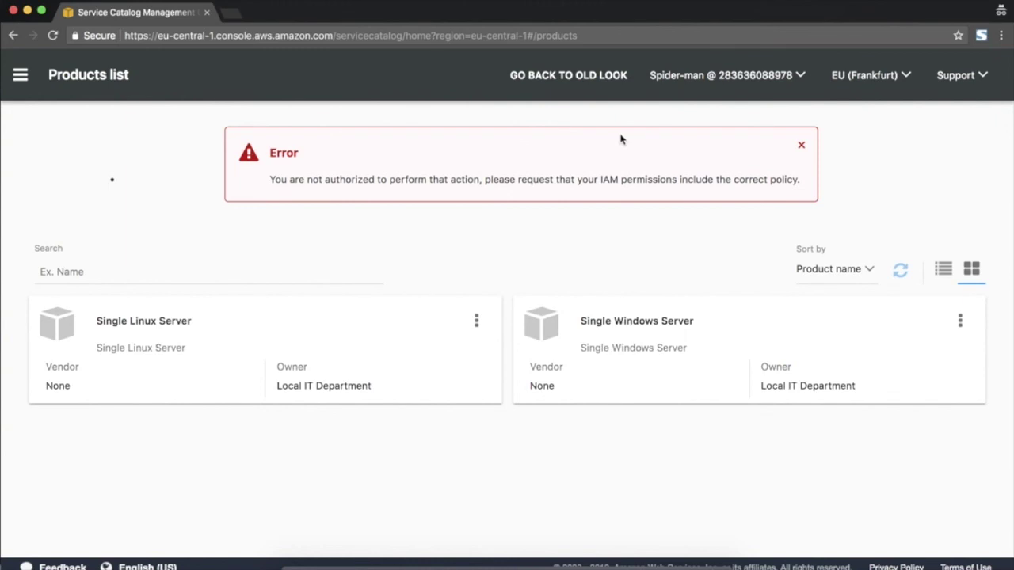
pyautogui.click(801, 145)
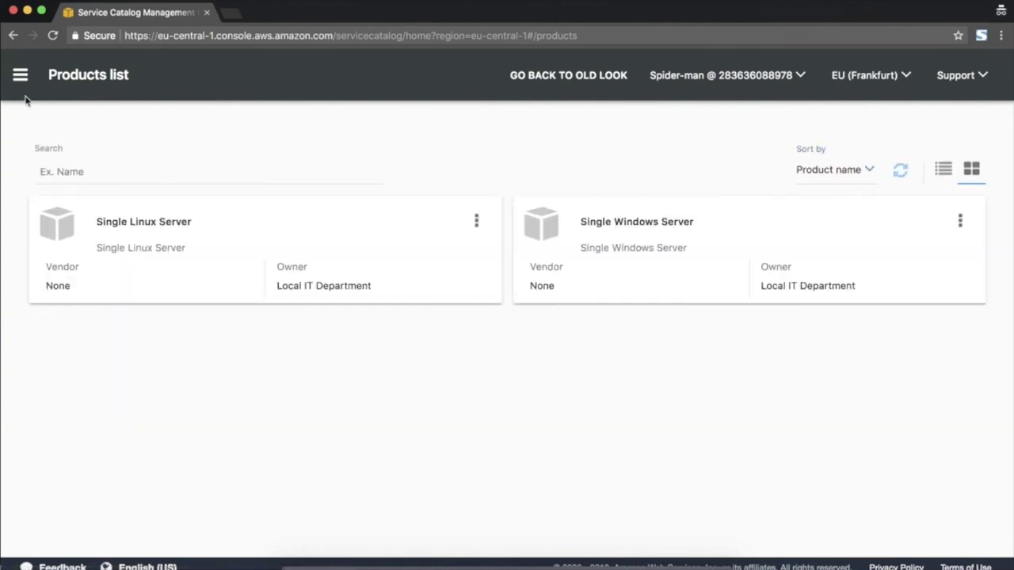
pyautogui.click(20, 77)
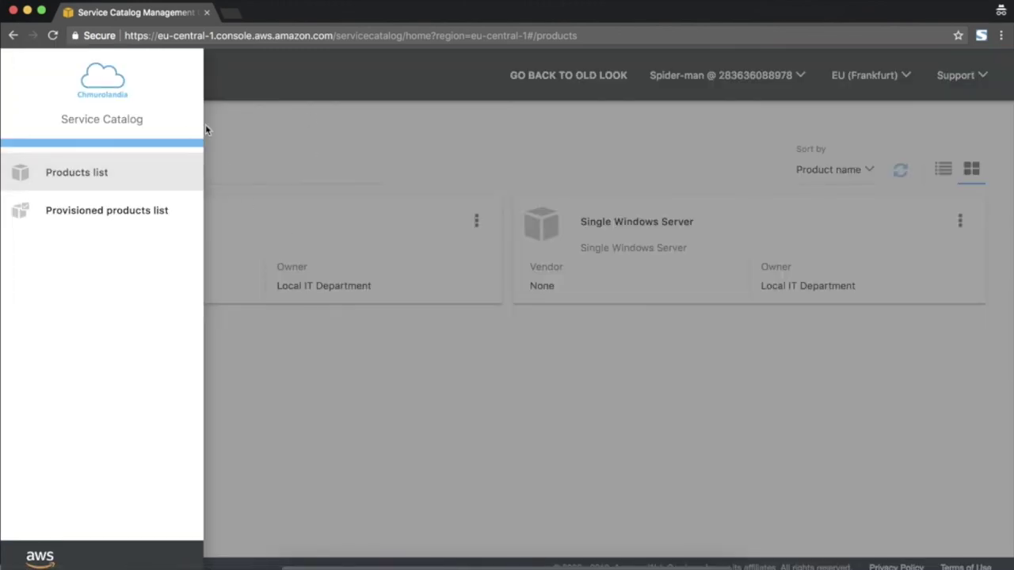